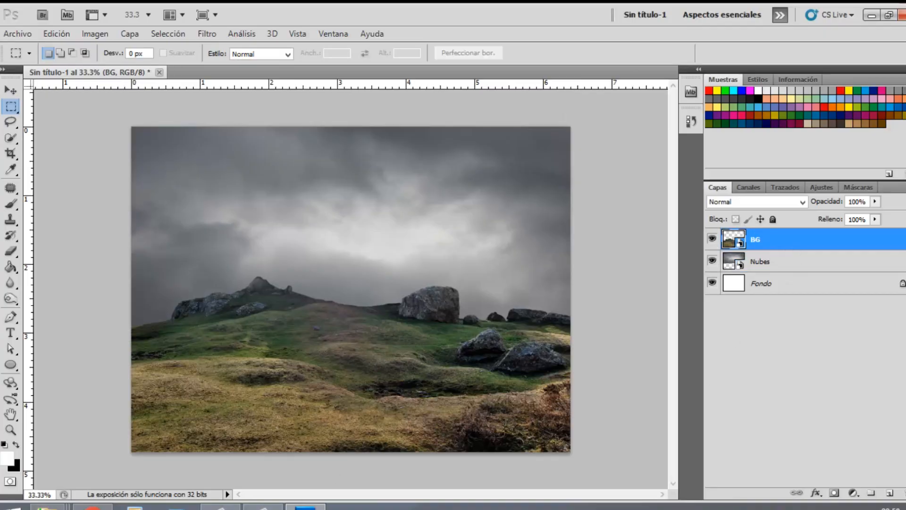
- Resize the placed starry sky image to cover the sky and move its layer directly below BG
{"action": "left_click_drag", "start_coordinate": [675, 187], "coordinate": [414, 222]}
{"action": "key", "text": "Return"}
{"action": "left_click_drag", "start_coordinate": [765, 240], "coordinate": [771, 267]}
- Try an inner glow in a dark blue sampled from the sky, and an outer glow, on the BG layer
{"action": "left_click", "coordinate": [777, 249]}
{"action": "double_click", "coordinate": [870, 246]}
{"action": "left_click", "coordinate": [547, 183]}
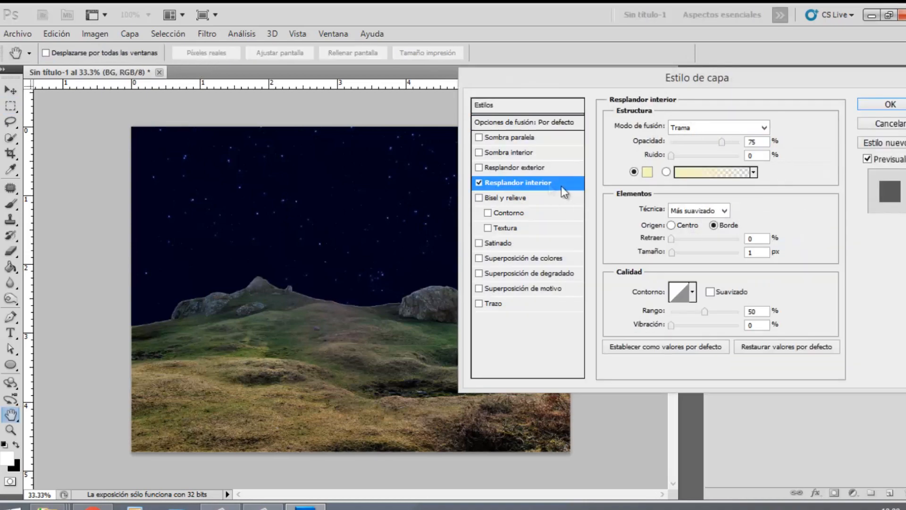
{"action": "left_click", "coordinate": [649, 180]}
{"action": "left_click", "coordinate": [390, 238]}
{"action": "left_click", "coordinate": [764, 78]}
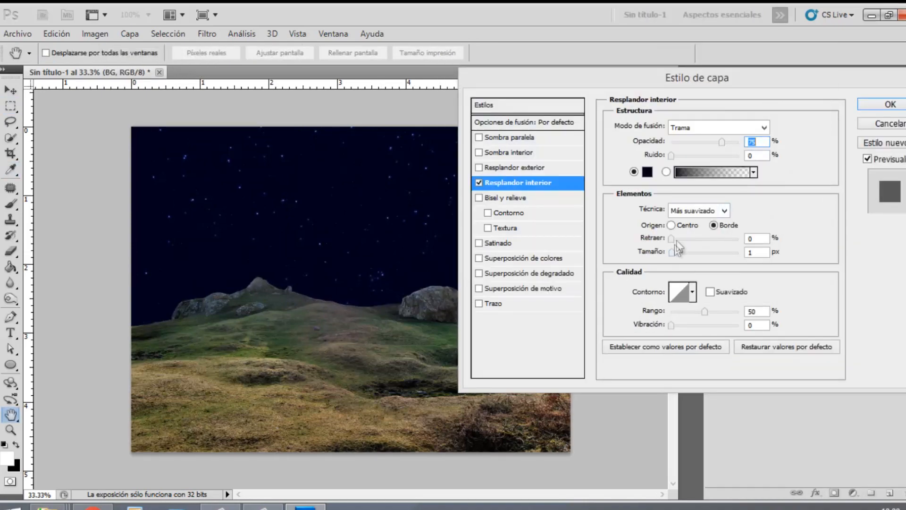
{"action": "left_click", "coordinate": [479, 182]}
{"action": "left_click", "coordinate": [508, 168]}
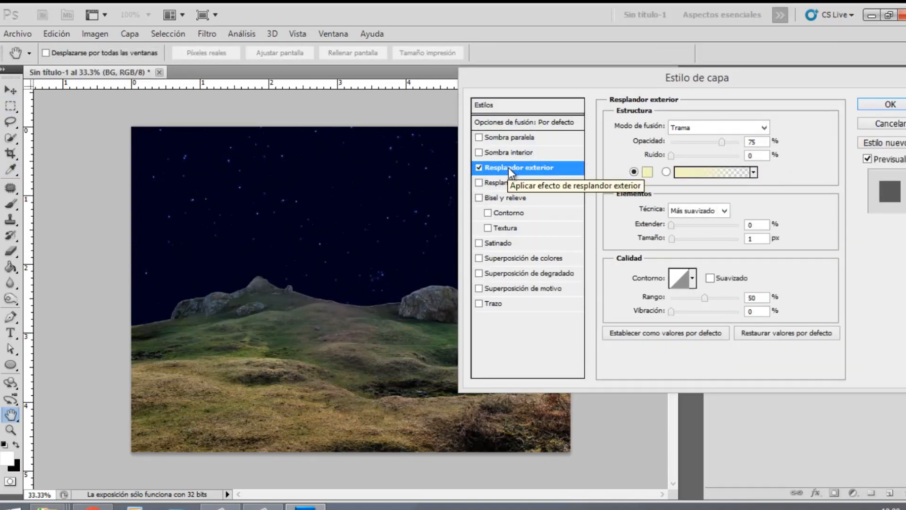
- Apply an inner shadow to the BG layer with a distance of 10 px and a size of 21 px
{"action": "left_click", "coordinate": [528, 153]}
{"action": "left_click_drag", "start_coordinate": [672, 183], "coordinate": [683, 210]}
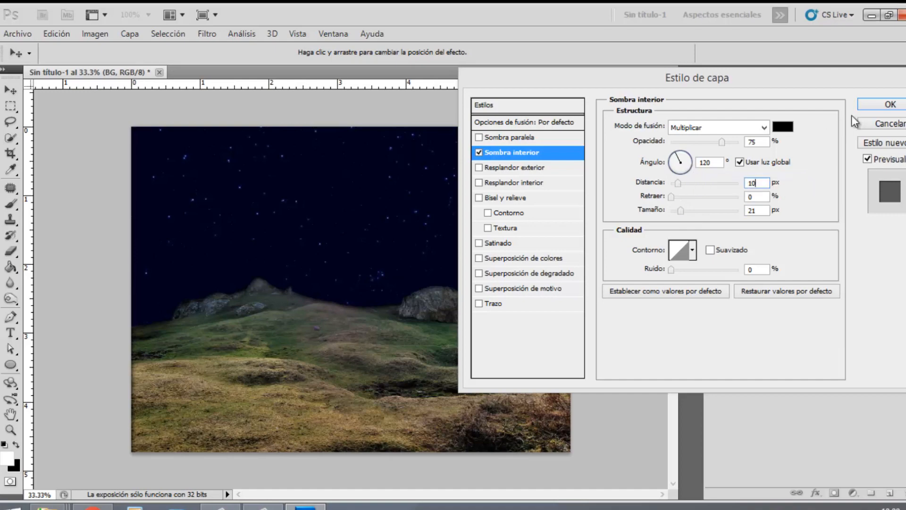
{"action": "left_click", "coordinate": [878, 104]}
- Set the Cielo estrellado layer's blend mode to Trama
{"action": "left_click", "coordinate": [776, 288]}
{"action": "left_click", "coordinate": [755, 202]}
{"action": "left_click", "coordinate": [722, 139]}
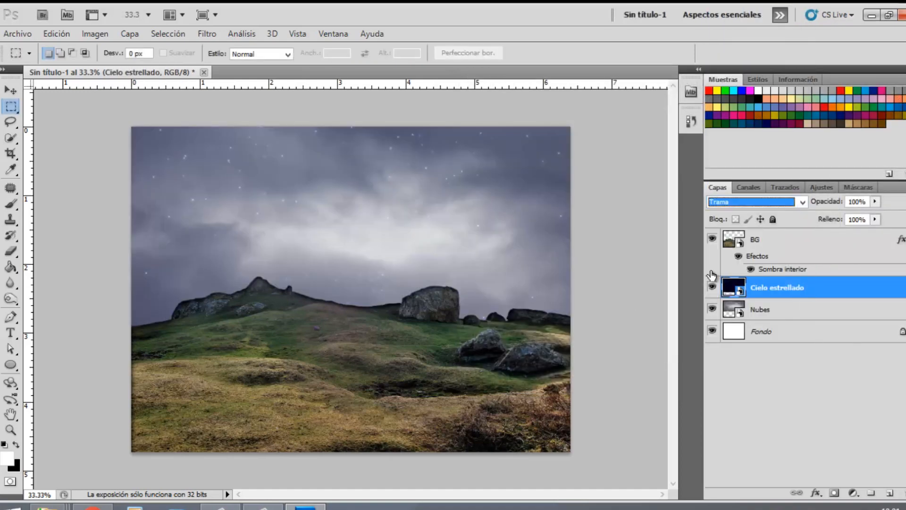
- Change the colour of BG's inner shadow to the greyish blue 8b8e9e
{"action": "double_click", "coordinate": [815, 269]}
{"action": "left_click", "coordinate": [777, 126]}
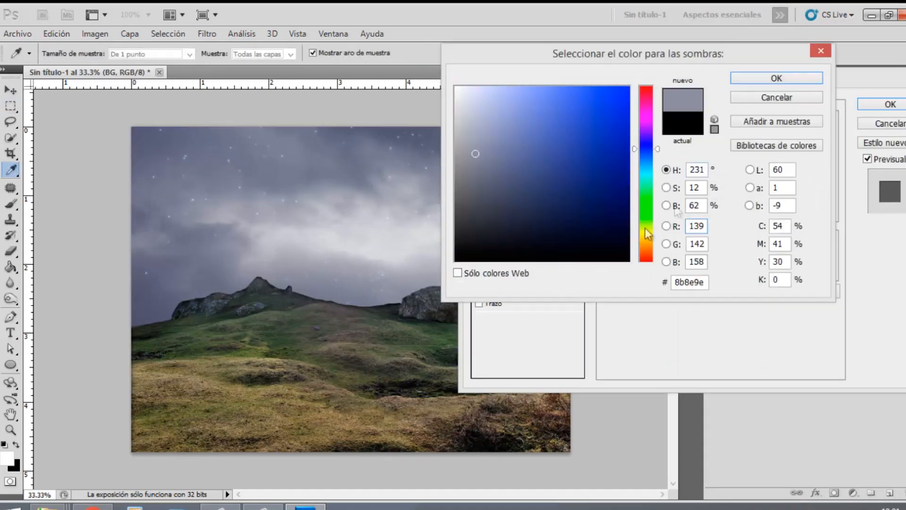
{"action": "left_click", "coordinate": [776, 79]}
{"action": "left_click", "coordinate": [877, 104]}
- Add a new layer above BG and set the foreground colour to a light cyan blue
{"action": "left_click", "coordinate": [889, 493]}
{"action": "left_click", "coordinate": [7, 457]}
{"action": "left_click", "coordinate": [641, 175]}
{"action": "left_click", "coordinate": [530, 156]}
{"action": "left_click", "coordinate": [524, 101]}
{"action": "left_click", "coordinate": [799, 75]}
- Paint a soft cyan glow across the middle of the hill with a 319 px brush at 50% opacity and 25% flow
{"action": "key", "text": "b"}
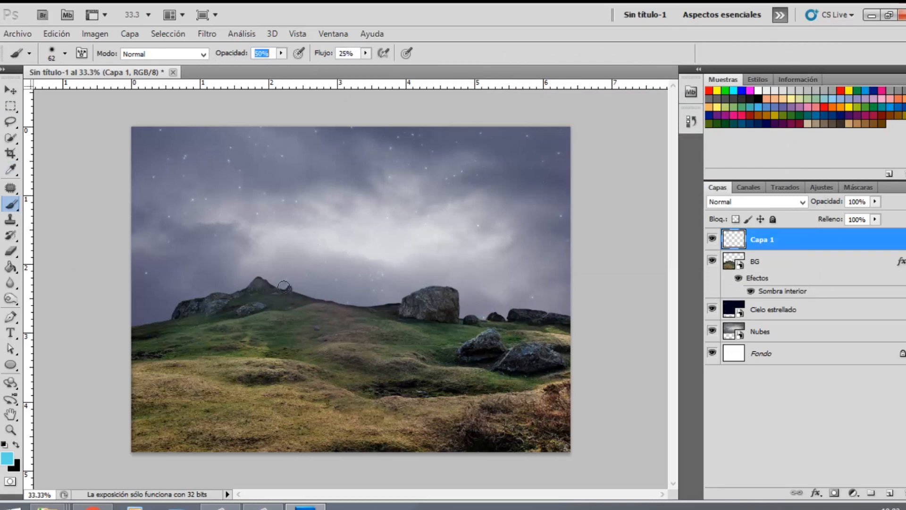
{"action": "right_click", "coordinate": [354, 327]}
{"action": "left_click_drag", "start_coordinate": [478, 355], "coordinate": [466, 355]}
{"action": "mouse_move", "coordinate": [326, 315]}
{"action": "left_mouse_down"}
{"action": "mouse_move", "coordinate": [283, 368]}
{"action": "mouse_move", "coordinate": [383, 312]}
{"action": "mouse_move", "coordinate": [410, 380]}
{"action": "left_mouse_up"}
- Set the painted glow layer Capa 1 to the Sobreexponer color blend mode at 36% opacity
{"action": "left_click", "coordinate": [803, 202]}
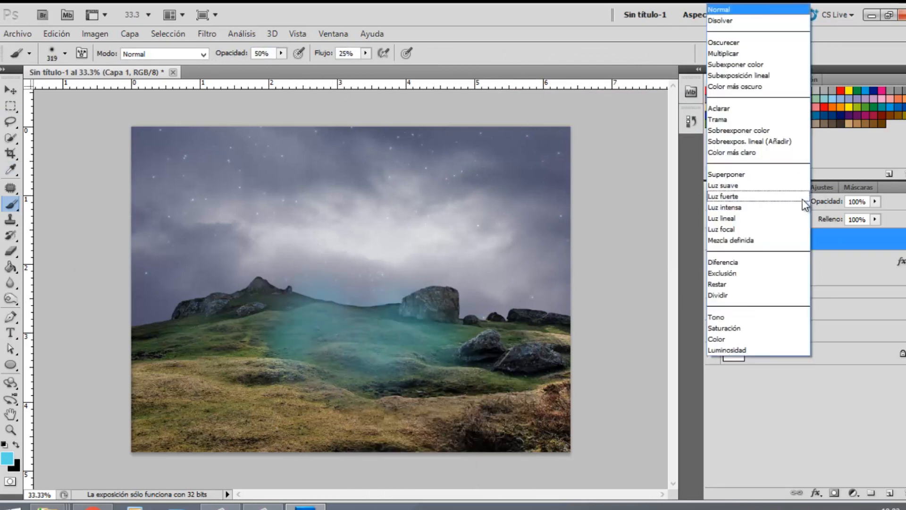
{"action": "left_click", "coordinate": [778, 131]}
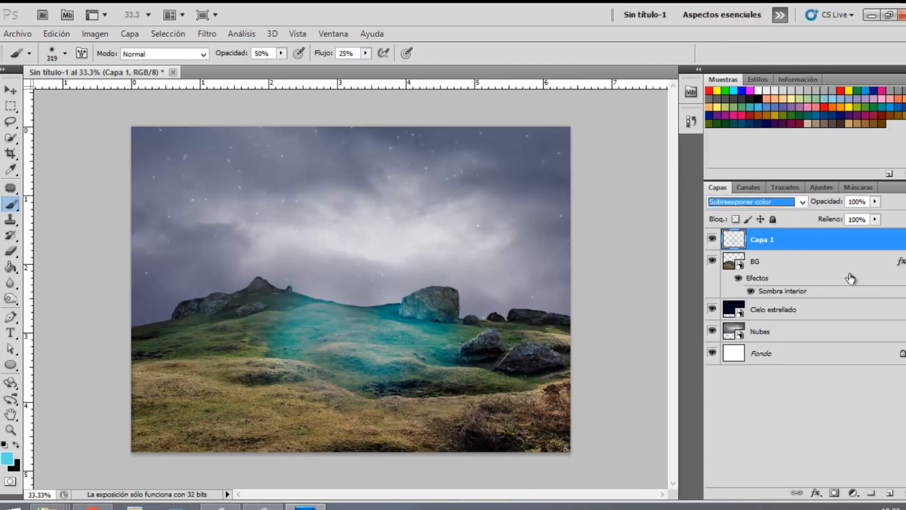
{"action": "left_click_drag", "start_coordinate": [822, 201], "coordinate": [787, 202]}
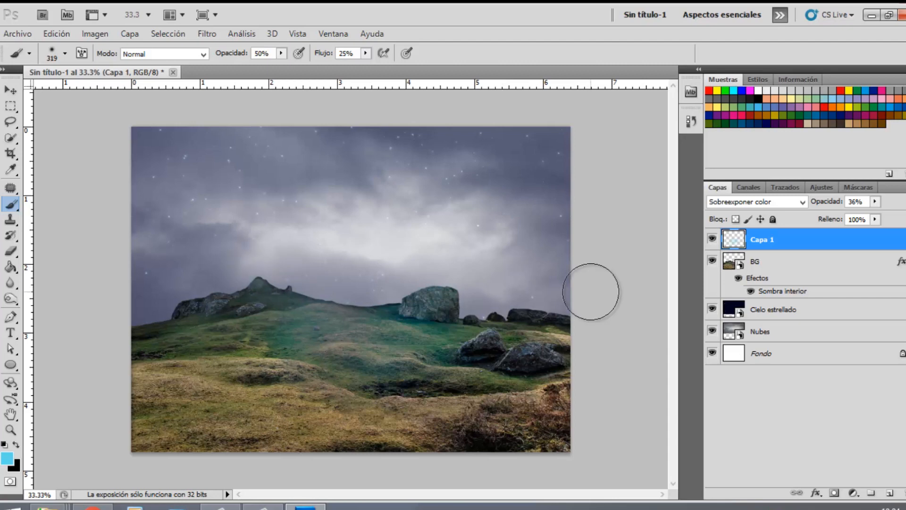
- Add a linear 90° black-to-transparent gradient fill layer, shifted down so it mainly darkens the foreground
{"action": "key", "text": "d"}
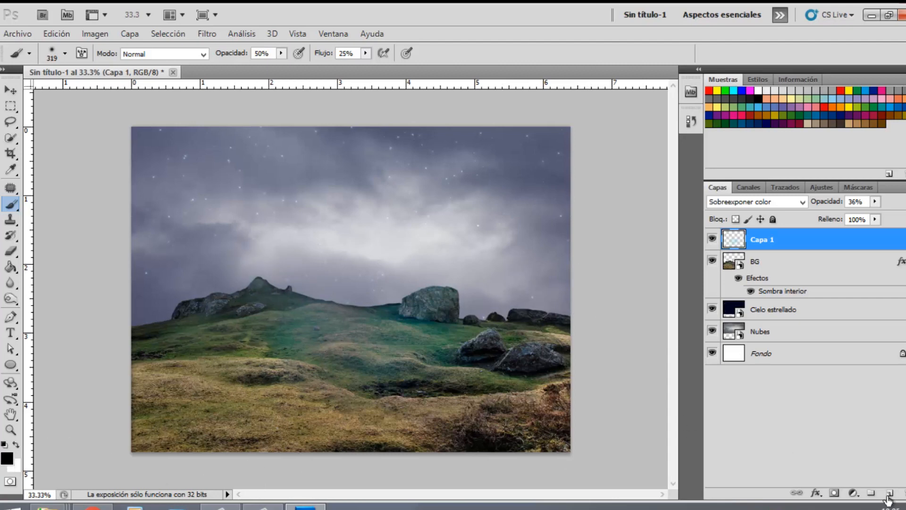
{"action": "left_click", "coordinate": [852, 492]}
{"action": "left_click", "coordinate": [814, 225]}
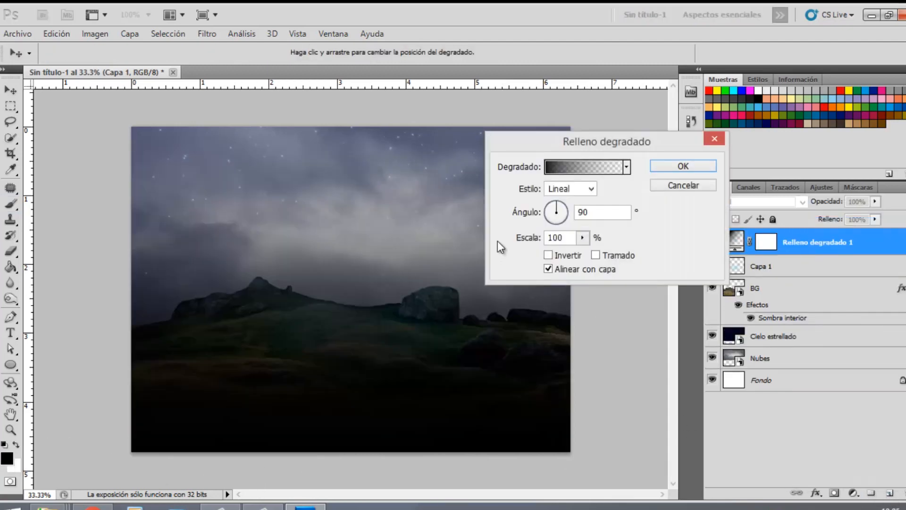
{"action": "left_click_drag", "start_coordinate": [386, 293], "coordinate": [384, 325]}
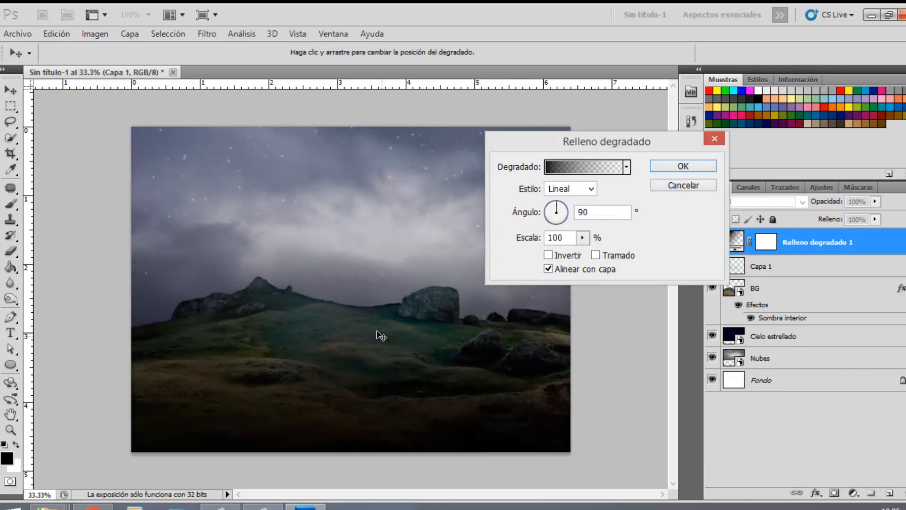
{"action": "left_click", "coordinate": [666, 167]}
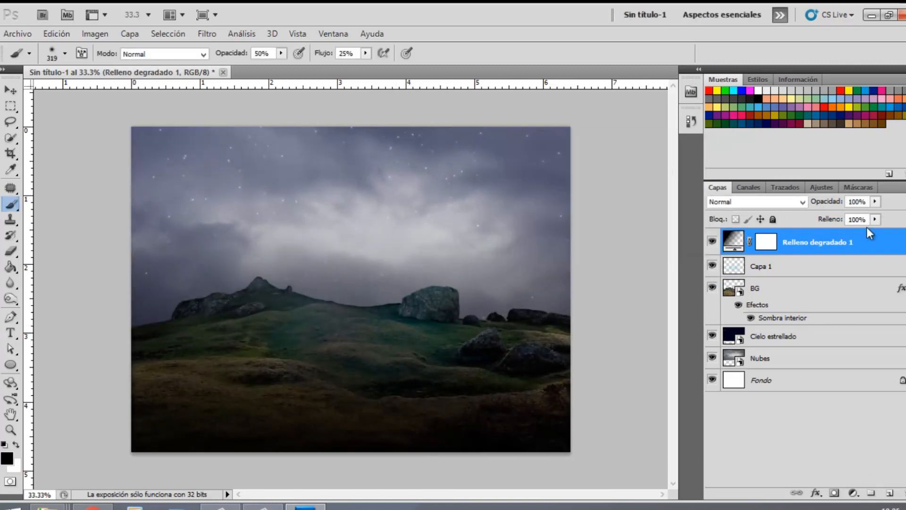
- Lower the gradient fill layer's opacity to 76% and compare the image with and without it
{"action": "left_click_drag", "start_coordinate": [830, 207], "coordinate": [817, 211]}
{"action": "left_click", "coordinate": [712, 242]}
{"action": "left_click", "coordinate": [712, 242]}
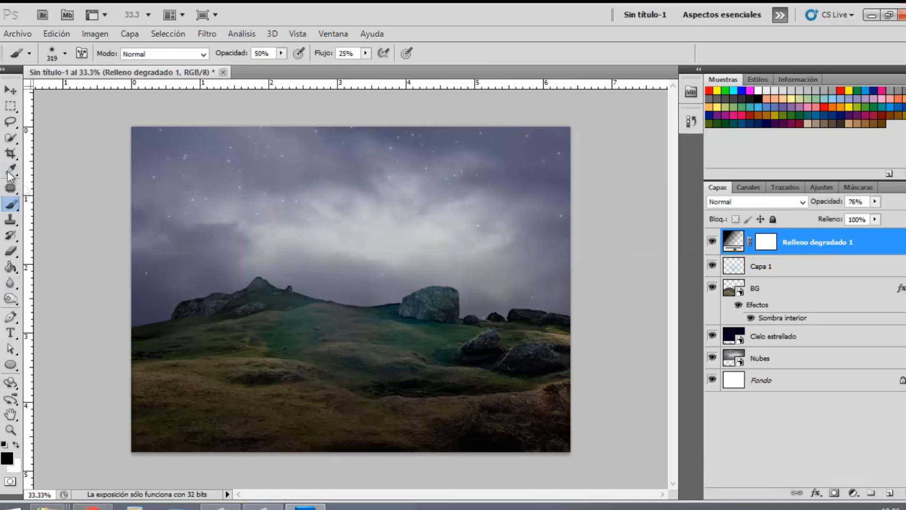
- Mask the gradient fill along the horizon by painting black with a 319 px brush at 100% opacity and flow
{"action": "left_click", "coordinate": [767, 242]}
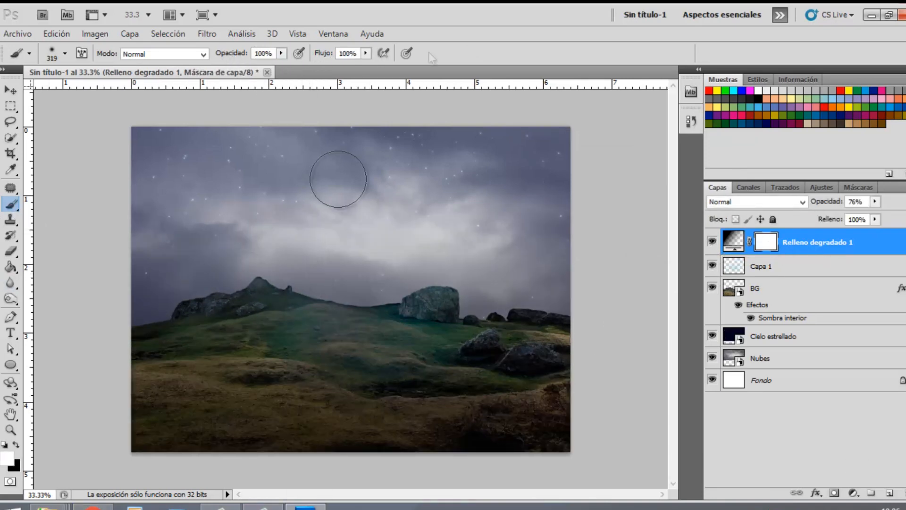
{"action": "key", "text": "x"}
{"action": "mouse_move", "coordinate": [179, 287]}
{"action": "left_mouse_down"}
{"action": "mouse_move", "coordinate": [233, 279]}
{"action": "mouse_move", "coordinate": [570, 311]}
{"action": "mouse_move", "coordinate": [435, 299]}
{"action": "mouse_move", "coordinate": [354, 272]}
{"action": "left_mouse_up"}
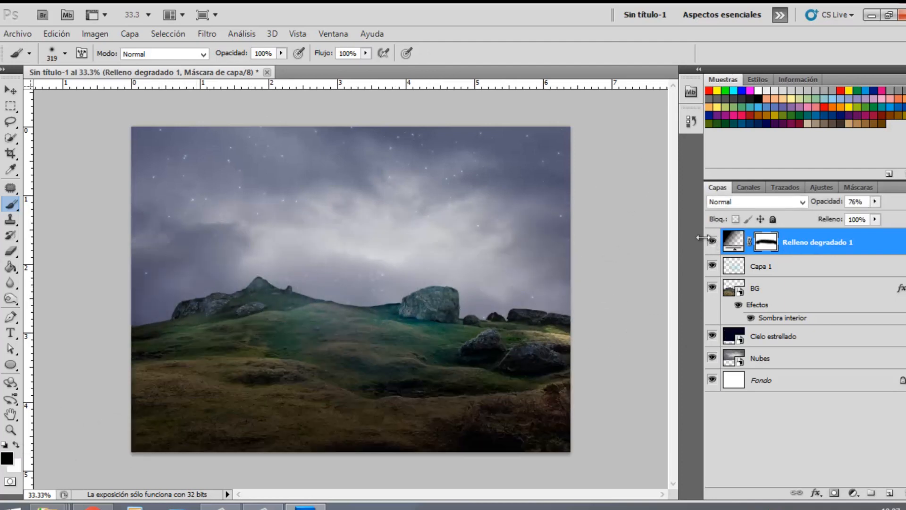
{"action": "left_click", "coordinate": [733, 241]}
- Add a colour balance adjustment layer with midtones at -10, +16 and +63, and set its blend mode to Luz suave
{"action": "left_click", "coordinate": [854, 492]}
{"action": "left_click", "coordinate": [872, 360]}
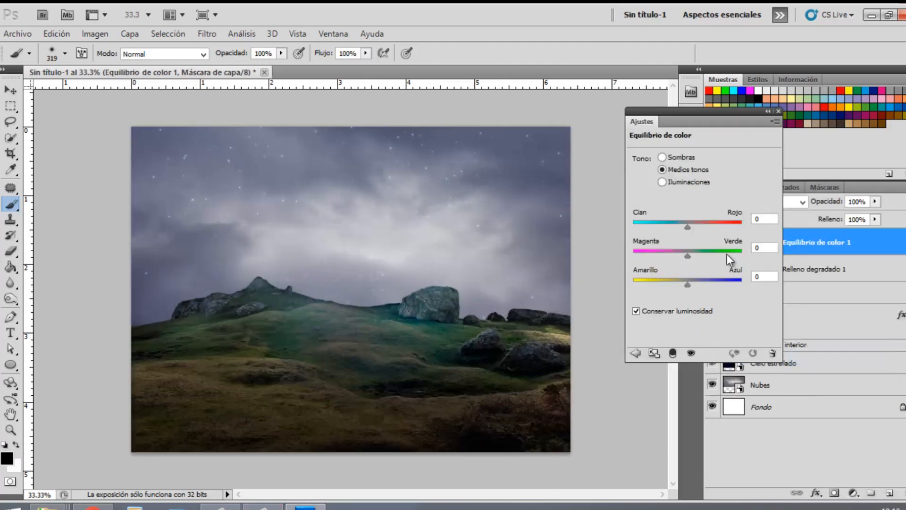
{"action": "left_click_drag", "start_coordinate": [687, 283], "coordinate": [717, 284]}
{"action": "left_click_drag", "start_coordinate": [680, 227], "coordinate": [681, 230]}
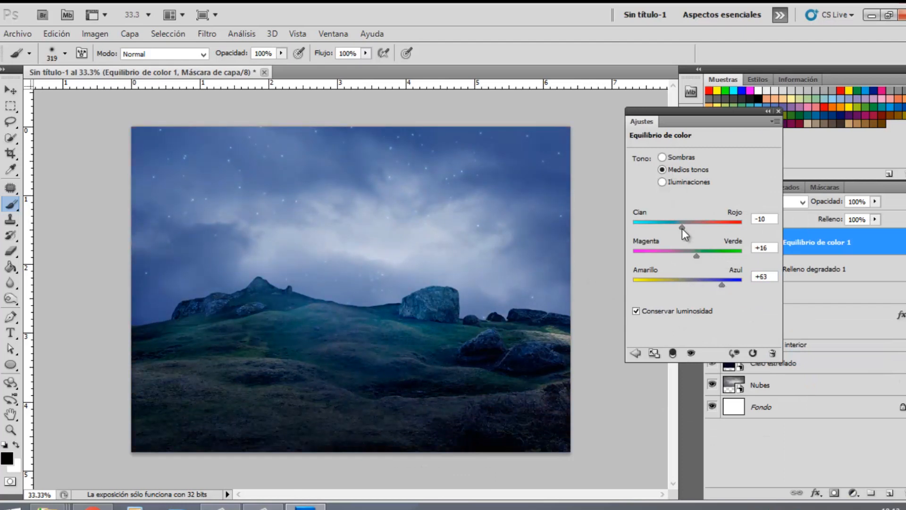
{"action": "left_click", "coordinate": [778, 112]}
{"action": "left_click", "coordinate": [755, 202]}
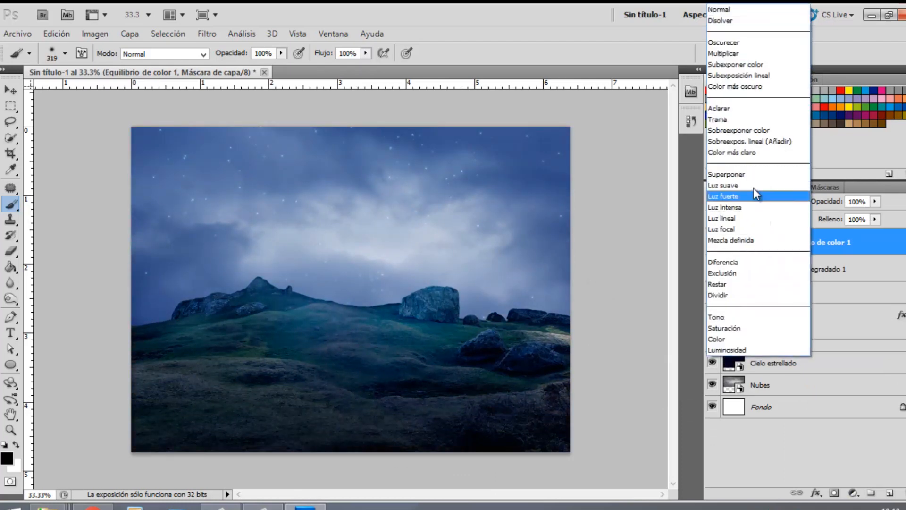
{"action": "left_click", "coordinate": [753, 189]}
- Place the Earth image from the Recursos tutorial folder into the composition and scale it to 28.56%
{"action": "left_click", "coordinate": [872, 15]}
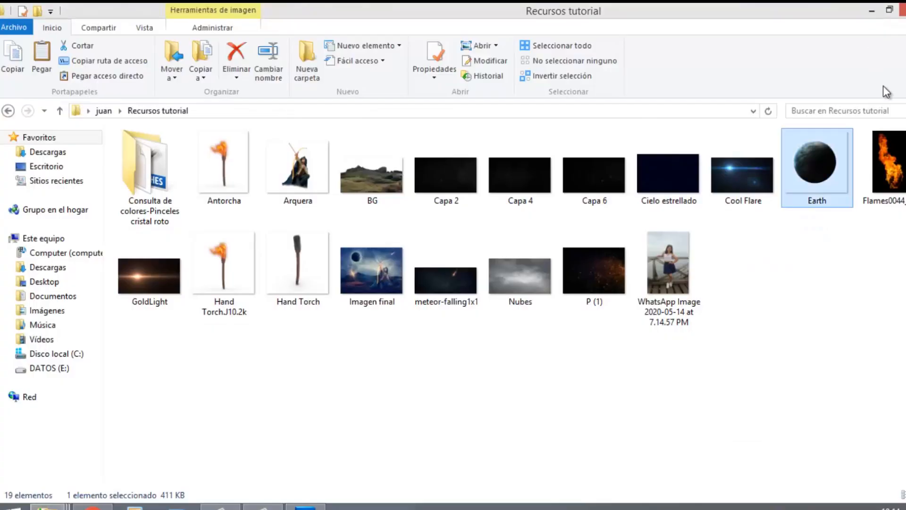
{"action": "left_click_drag", "start_coordinate": [314, 506], "coordinate": [363, 302]}
{"action": "left_click_drag", "start_coordinate": [513, 128], "coordinate": [414, 227]}
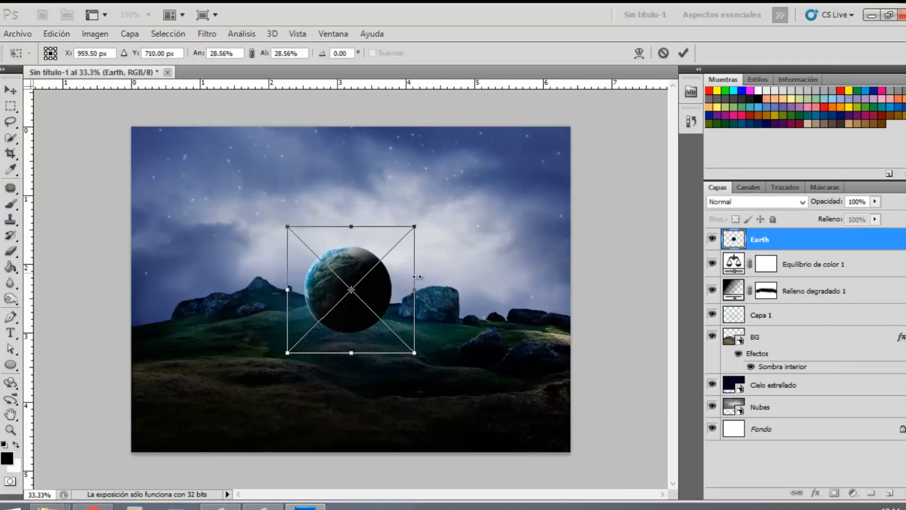
- Flip the planet horizontally and position it, reduced in size, in the upper left of the sky
{"action": "left_click_drag", "start_coordinate": [353, 318], "coordinate": [268, 222]}
{"action": "right_click", "coordinate": [268, 222]}
{"action": "left_click", "coordinate": [302, 410]}
{"action": "left_click_drag", "start_coordinate": [363, 172], "coordinate": [299, 171]}
{"action": "key", "text": "Return"}
- Give the Earth layer a white outer glow at 52% opacity with a size of 0 px
{"action": "double_click", "coordinate": [802, 239]}
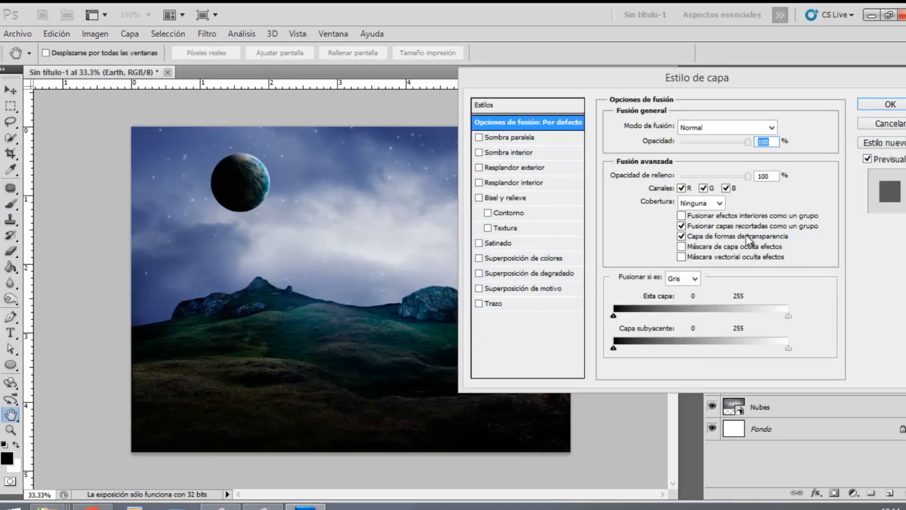
{"action": "left_click", "coordinate": [546, 169]}
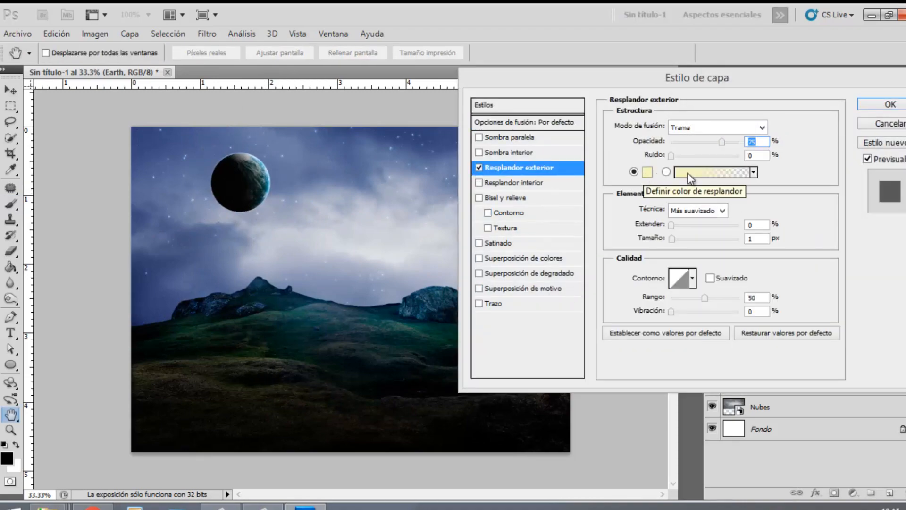
{"action": "left_click_drag", "start_coordinate": [721, 142], "coordinate": [706, 142]}
{"action": "left_click_drag", "start_coordinate": [672, 238], "coordinate": [678, 239]}
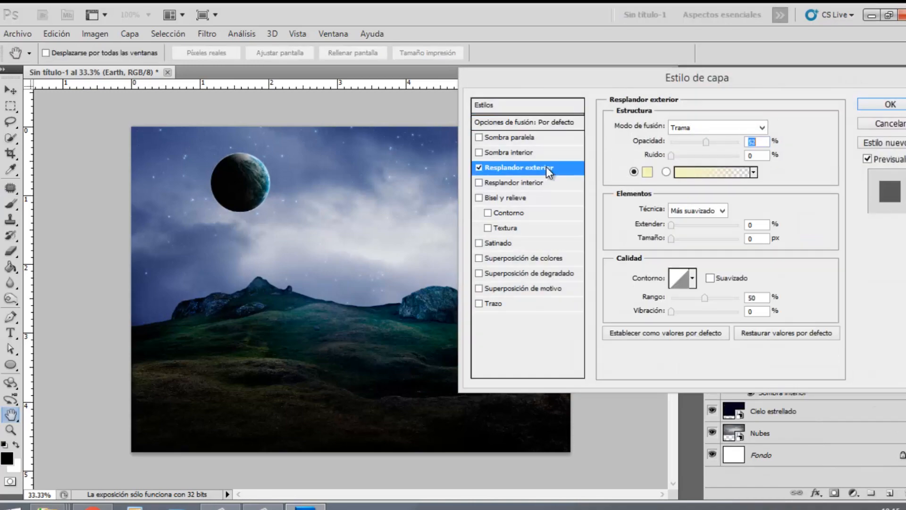
{"action": "left_click", "coordinate": [647, 171]}
{"action": "key", "text": "Return"}
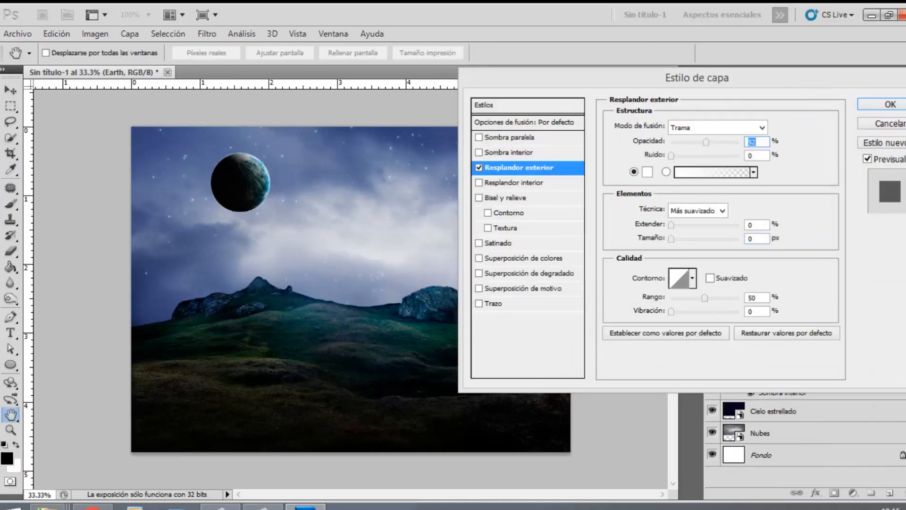
{"action": "key", "text": "Return"}
- Add a new layer above Earth and set the foreground colour to sky blue
{"action": "key", "text": "ctrl+shift+alt+n"}
{"action": "right_click", "coordinate": [721, 236]}
{"action": "key", "text": "Escape"}
{"action": "left_click", "coordinate": [7, 457]}
{"action": "left_click_drag", "start_coordinate": [645, 150], "coordinate": [646, 164]}
{"action": "left_click_drag", "start_coordinate": [542, 135], "coordinate": [535, 112]}
{"action": "key", "text": "Return"}
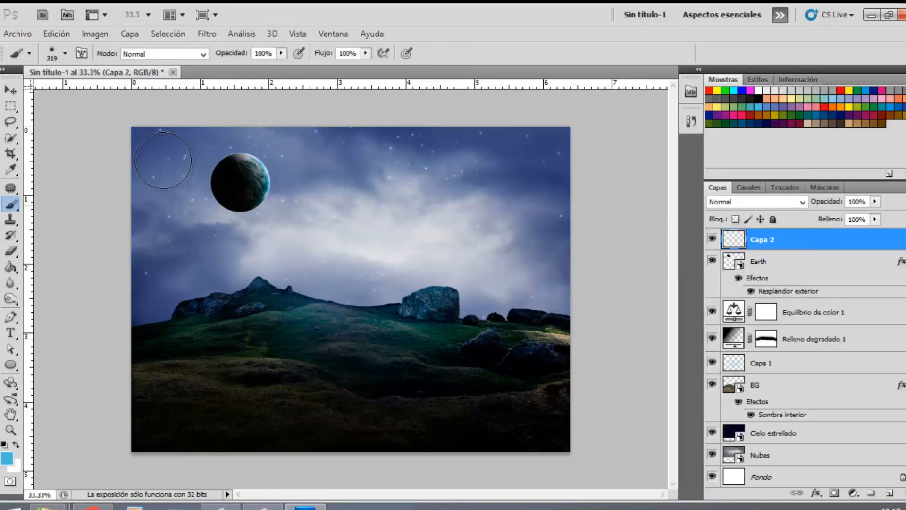
- Paint a soft blue glow over and around the planet with a 236 px brush at 51% opacity and 17% flow
{"action": "key", "text": "5"}
{"action": "key", "text": "1"}
{"action": "mouse_move", "coordinate": [275, 172]}
{"action": "left_mouse_down"}
{"action": "mouse_move", "coordinate": [205, 171]}
{"action": "mouse_move", "coordinate": [237, 195]}
{"action": "mouse_move", "coordinate": [228, 155]}
{"action": "mouse_move", "coordinate": [260, 191]}
{"action": "left_mouse_up"}
{"action": "right_click", "coordinate": [269, 178]}
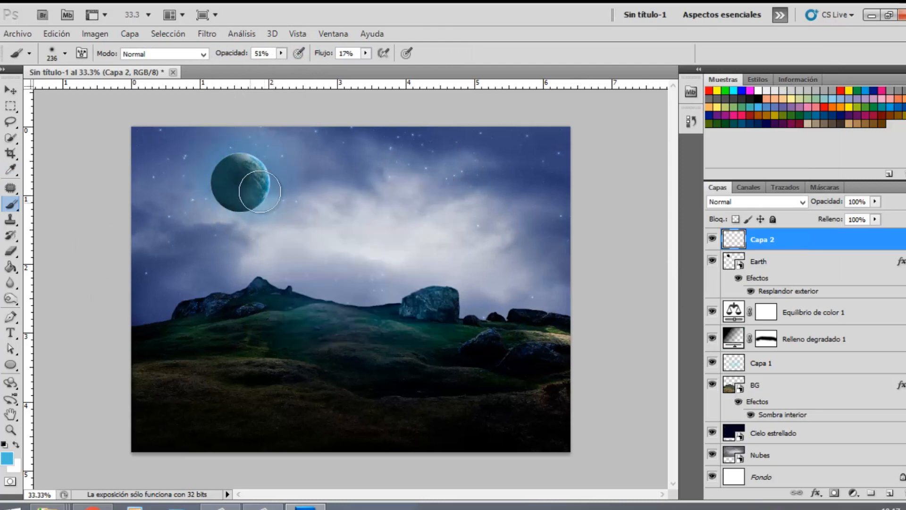
- Set the planet glow layer Capa 2 to the Sobreexponer color blend mode at 63% opacity
{"action": "left_click", "coordinate": [802, 201]}
{"action": "left_click", "coordinate": [746, 173]}
{"action": "mouse_move", "coordinate": [824, 204]}
{"action": "left_mouse_down"}
{"action": "mouse_move", "coordinate": [800, 203]}
{"action": "mouse_move", "coordinate": [701, 241]}
{"action": "left_mouse_up"}
- Scale the planet's glow to about 92% and compare the image with and without it
{"action": "key", "text": "ctrl+t"}
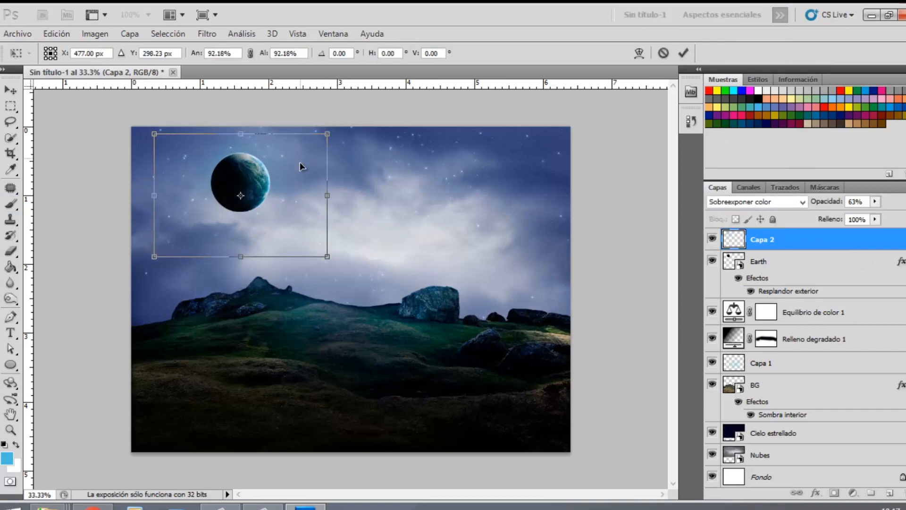
{"action": "key", "text": "Return"}
{"action": "key", "text": "b"}
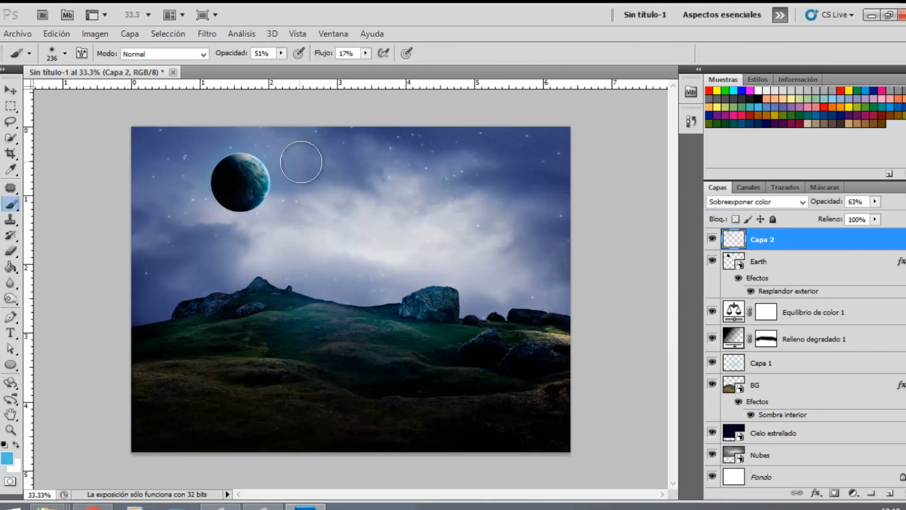
{"action": "left_click", "coordinate": [709, 240]}
{"action": "left_click", "coordinate": [710, 240]}
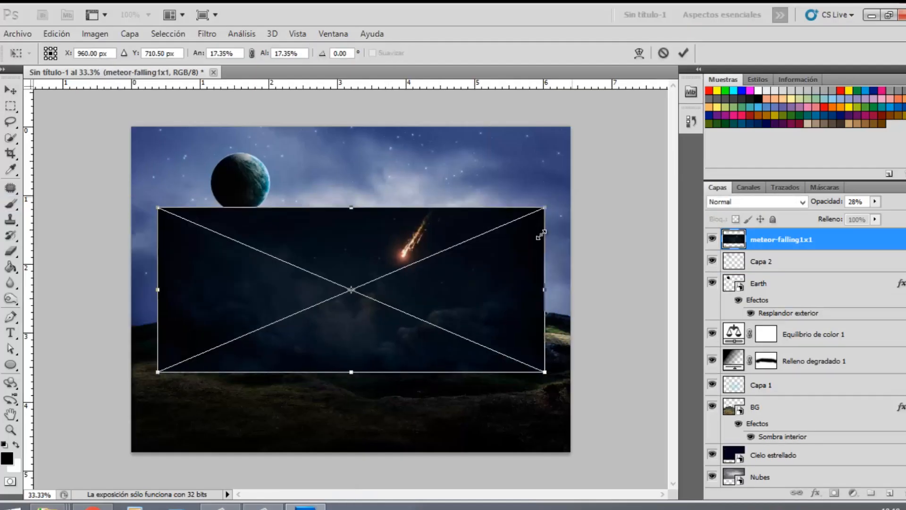
- Shrink and rotate the placed meteor image into the upper right of the sky and set its blend mode to Trama
{"action": "left_click_drag", "start_coordinate": [541, 234], "coordinate": [394, 294]}
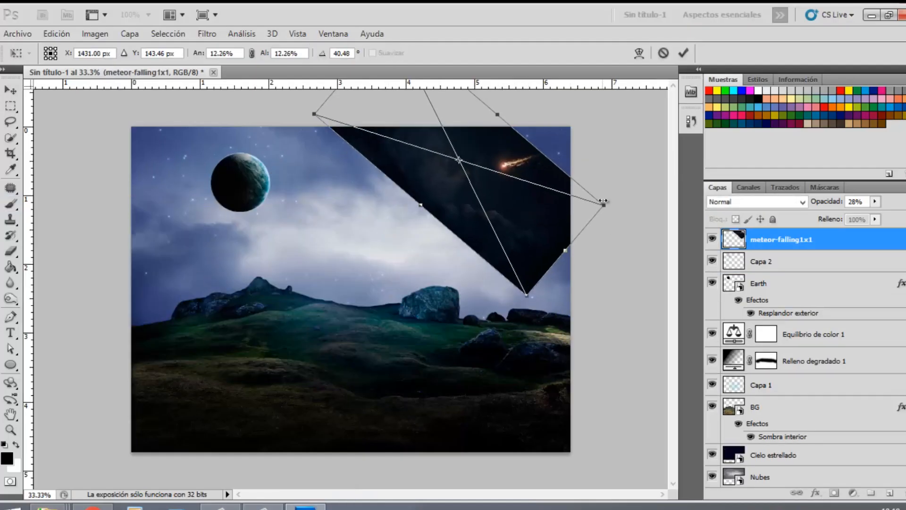
{"action": "left_click_drag", "start_coordinate": [607, 202], "coordinate": [628, 121]}
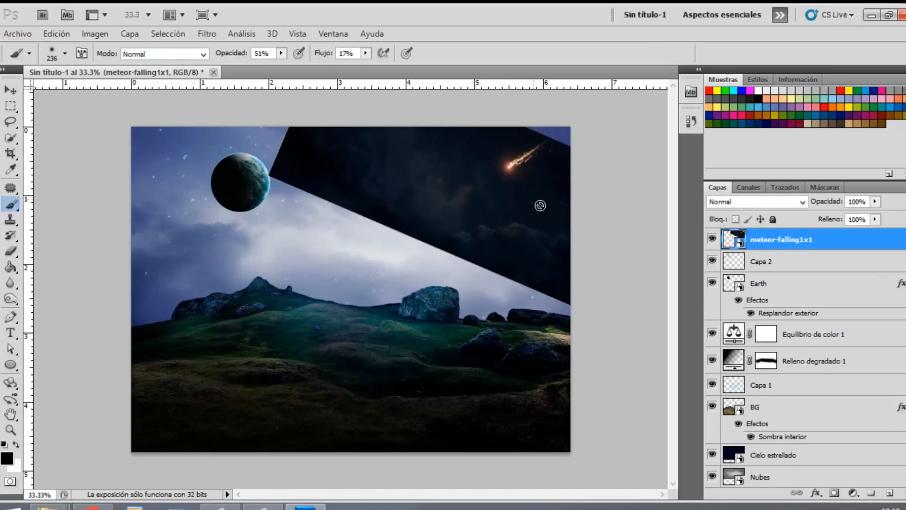
{"action": "left_click", "coordinate": [802, 201]}
{"action": "left_click", "coordinate": [750, 118]}
{"action": "double_click", "coordinate": [856, 231]}
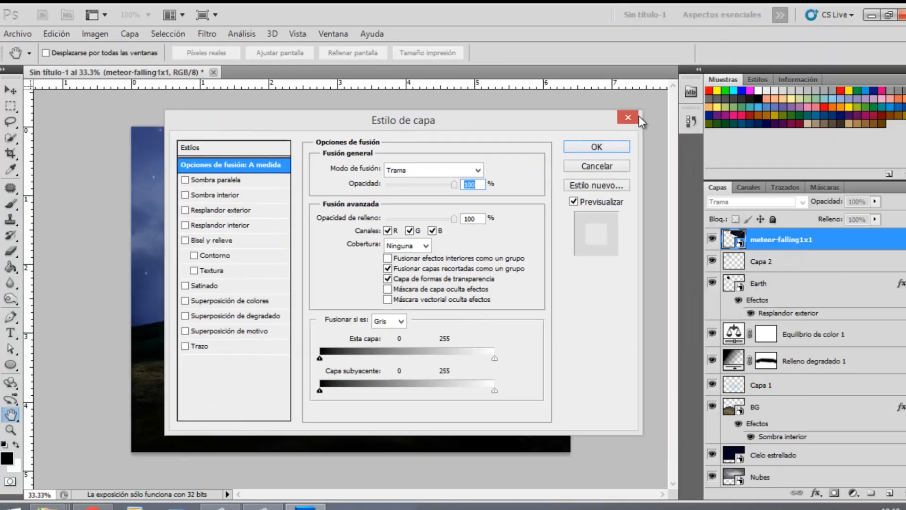
{"action": "key", "text": "Return"}
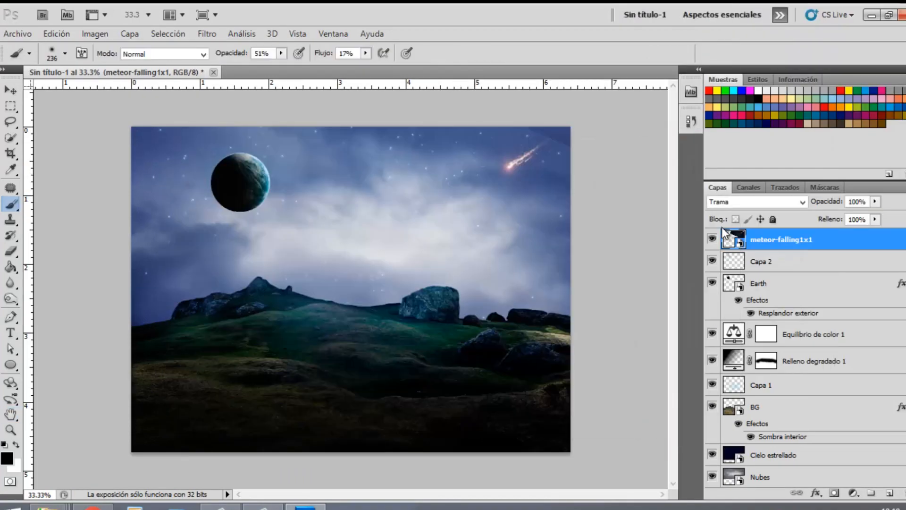
- Rasterize the meteor layer and set its Levels black input to 25
{"action": "right_click", "coordinate": [834, 239]}
{"action": "left_click", "coordinate": [702, 287]}
{"action": "key", "text": "ctrl+l"}
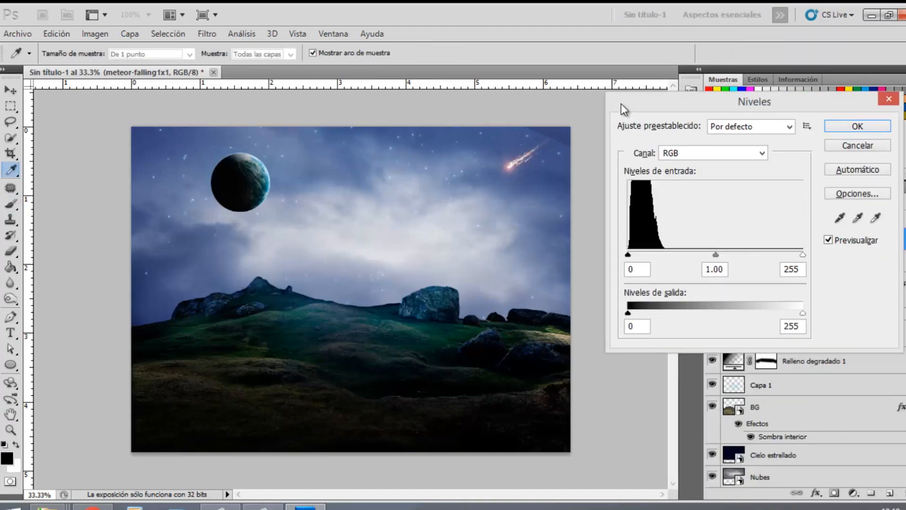
{"action": "left_click_drag", "start_coordinate": [624, 227], "coordinate": [641, 228]}
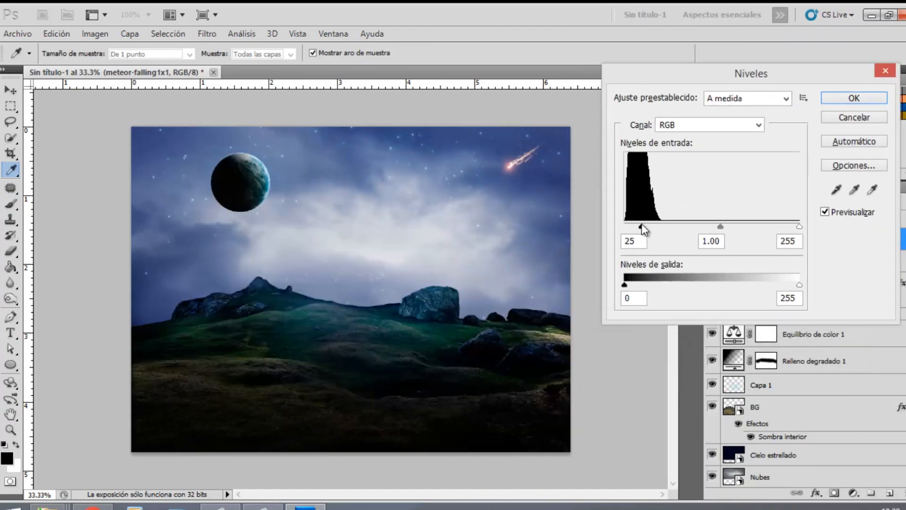
{"action": "left_click", "coordinate": [848, 99]}
- Group the layers from the meteor down to Nubes and name the group fondo
{"action": "scroll", "coordinate": [835, 249], "scroll_direction": "down", "scroll_amount": 1}
{"action": "scroll", "coordinate": [835, 249], "scroll_direction": "up", "scroll_amount": 1}
{"action": "scroll", "coordinate": [833, 458], "scroll_direction": "down", "scroll_amount": 1}
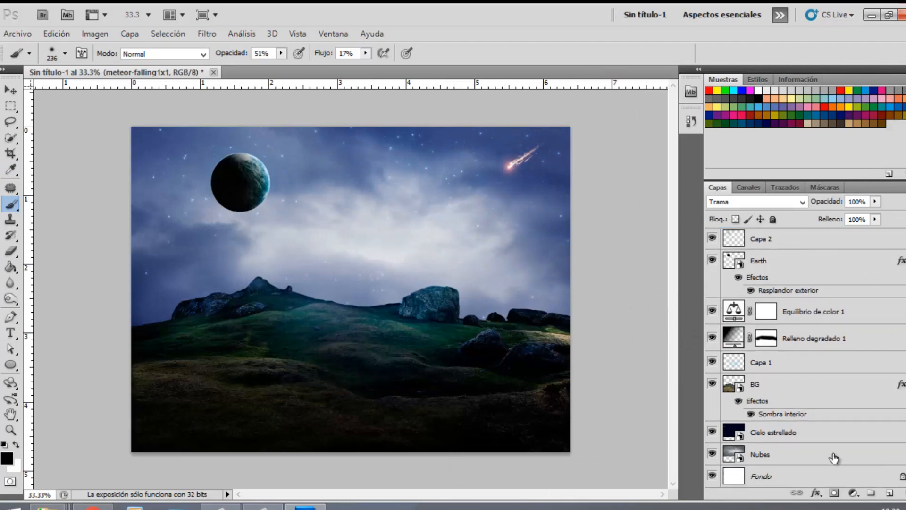
{"action": "left_click", "coordinate": [784, 455], "text": "shift"}
{"action": "key", "text": "ctrl+g"}
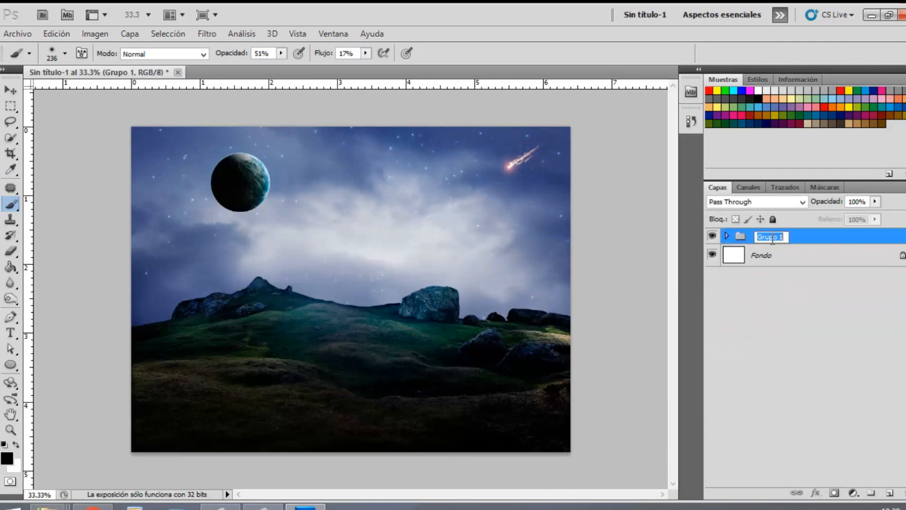
{"action": "key", "text": "Return"}
- Place the photo of the woman at the wooden railing over the middle of the landscape
{"action": "left_click", "coordinate": [348, 506]}
{"action": "left_click_drag", "start_coordinate": [667, 263], "coordinate": [460, 249]}
{"action": "key", "text": "Return"}
{"action": "key", "text": "b"}
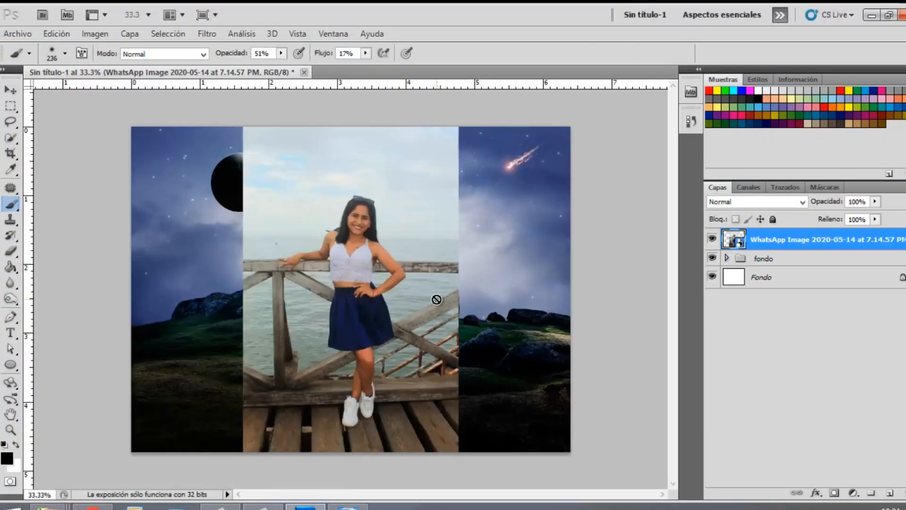
- Rasterize the woman's photo layer
{"action": "key", "text": "ctrl+1"}
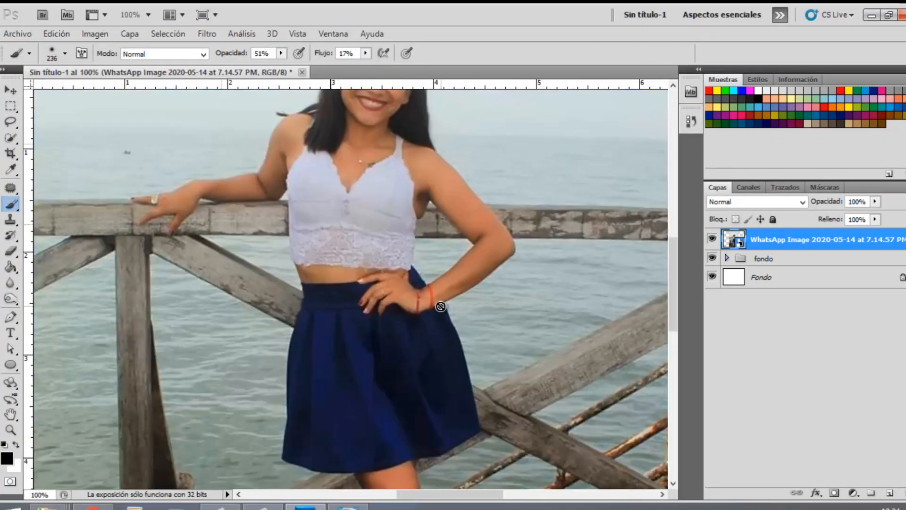
{"action": "left_click_drag", "start_coordinate": [501, 330], "coordinate": [449, 331]}
{"action": "left_click", "coordinate": [16, 320]}
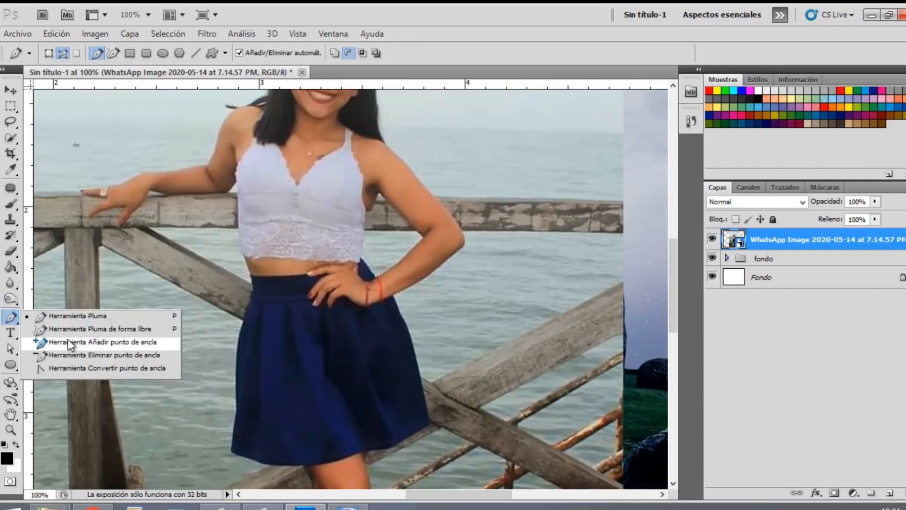
{"action": "left_click", "coordinate": [63, 332]}
{"action": "right_click", "coordinate": [755, 240]}
{"action": "left_click", "coordinate": [609, 288]}
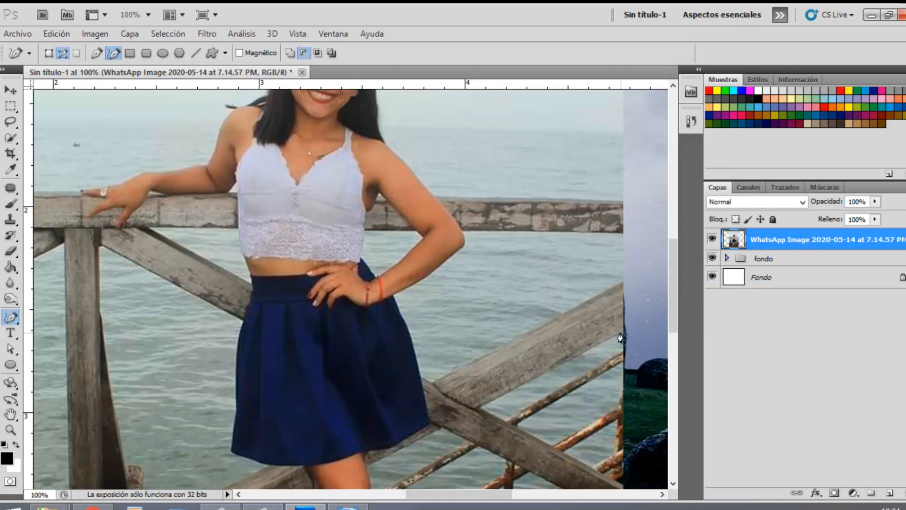
- Outline the water between the bent arm, skirt and right railing beams with the Pen tool and turn the path into a selection
{"action": "right_click", "coordinate": [7, 319]}
{"action": "left_click", "coordinate": [69, 341]}
{"action": "right_click", "coordinate": [15, 317]}
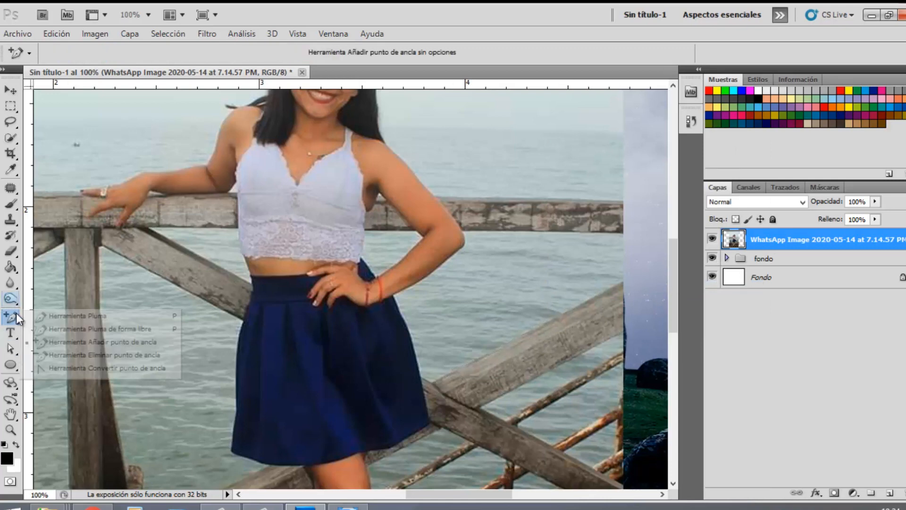
{"action": "left_click", "coordinate": [68, 316]}
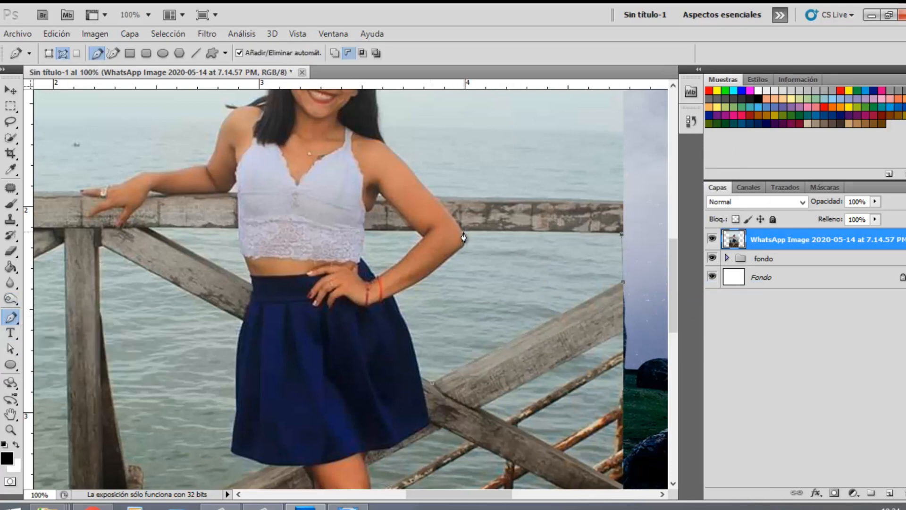
{"action": "key", "text": "ctrl+plus"}
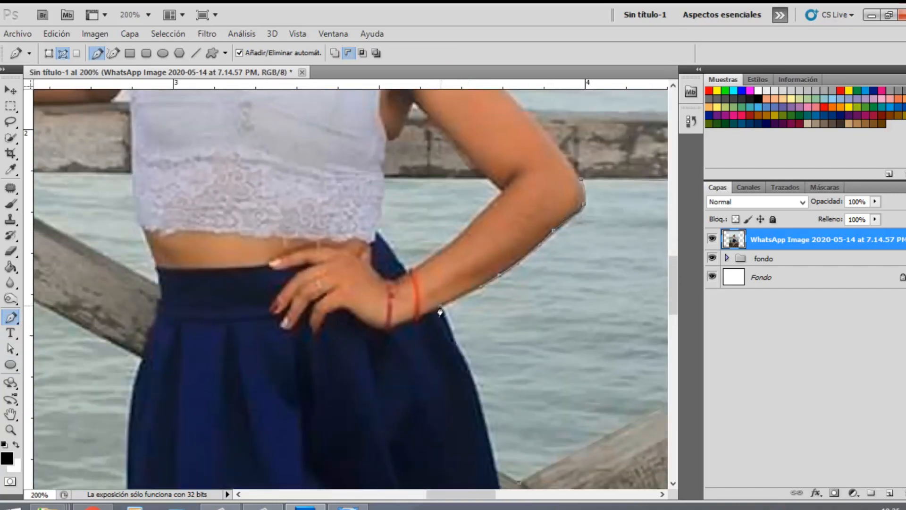
{"action": "left_click_drag", "start_coordinate": [507, 453], "coordinate": [480, 299]}
{"action": "key", "text": "ctrl+Return"}
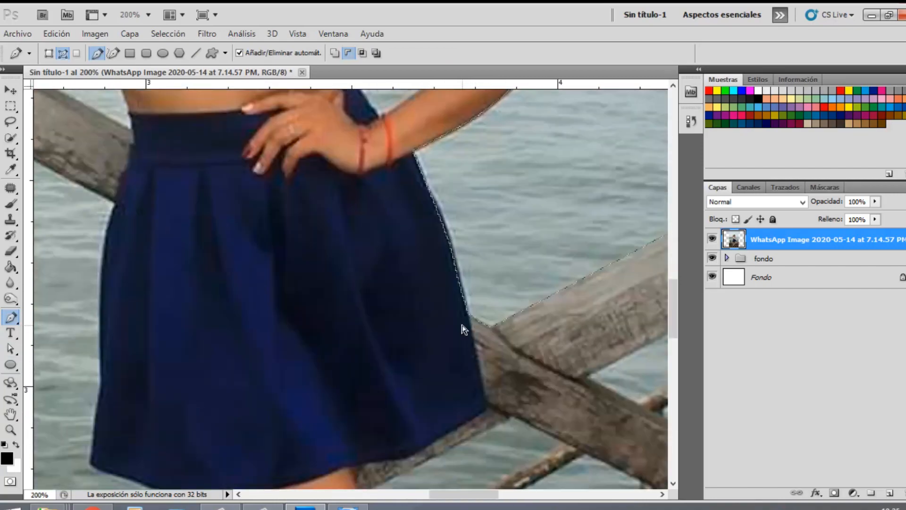
- Try to erase the selected water beside the woman's skirt
{"action": "key", "text": "ctrl+minus"}
{"action": "key", "text": "ctrl+minus"}
{"action": "key", "text": "v"}
{"action": "right_click", "coordinate": [468, 229]}
{"action": "key", "text": "Escape"}
{"action": "key", "text": "e"}
{"action": "left_click_drag", "start_coordinate": [531, 316], "coordinate": [516, 240]}
{"action": "key", "text": "ctrl+z"}
- Erase the selected water between the bent arm and the railing beams with a 484 px eraser and clear the selection
{"action": "key", "text": "m"}
{"action": "key", "text": "ctrl+minus"}
{"action": "key", "text": "ctrl+minus"}
{"action": "right_click", "coordinate": [649, 228]}
{"action": "left_click", "coordinate": [524, 252]}
{"action": "key", "text": "ctrl+plus"}
{"action": "key", "text": "ctrl+plus"}
{"action": "key", "text": "e"}
{"action": "left_click_drag", "start_coordinate": [500, 298], "coordinate": [509, 277]}
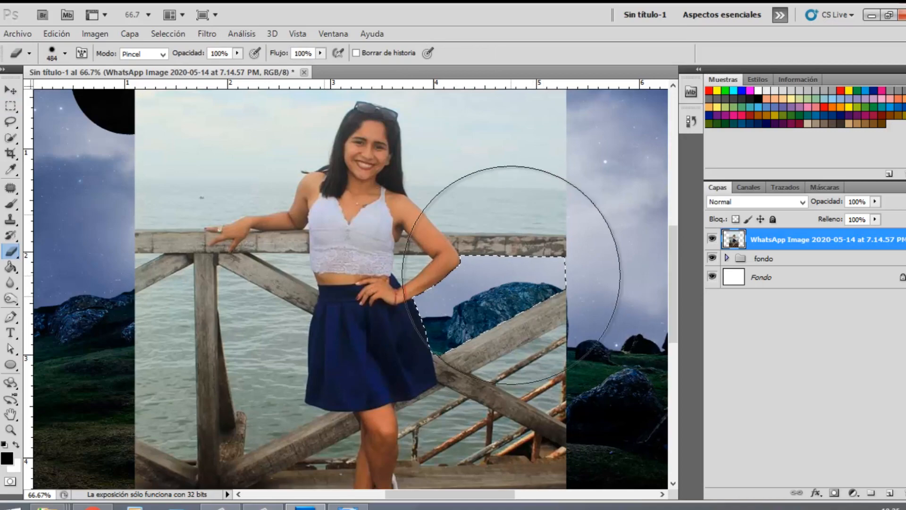
{"action": "key", "text": "ctrl+d"}
- Select the sky and sea above the railing around the woman with Quick Selection and erase them with the 484 px eraser
{"action": "key", "text": "ctrl+minus"}
{"action": "key", "text": "ctrl+plus"}
{"action": "key", "text": "w"}
{"action": "left_click_drag", "start_coordinate": [378, 118], "coordinate": [477, 169]}
{"action": "key", "text": "ctrl+plus"}
{"action": "key", "text": "ctrl+plus"}
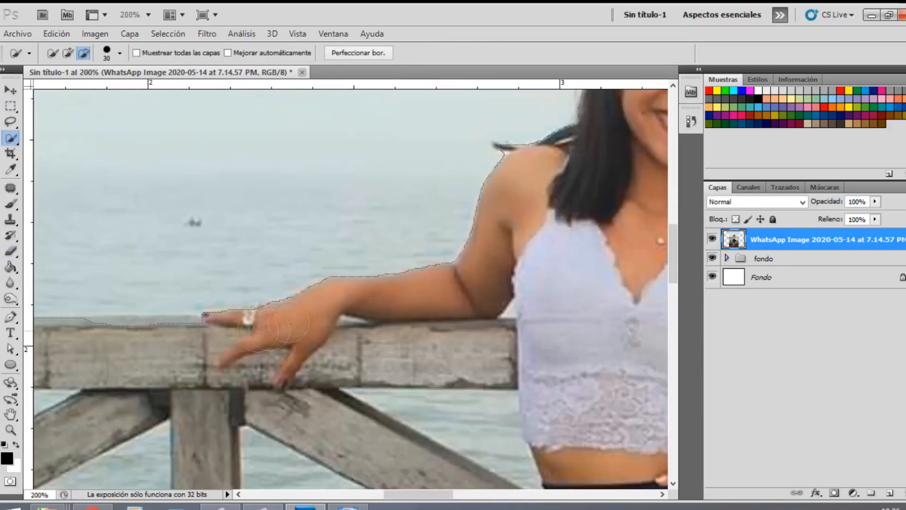
{"action": "left_click_drag", "start_coordinate": [661, 239], "coordinate": [425, 287]}
{"action": "key", "text": "ctrl+minus"}
{"action": "key", "text": "ctrl+minus"}
{"action": "key", "text": "ctrl+minus"}
{"action": "key", "text": "ctrl+minus"}
{"action": "key", "text": "ctrl+minus"}
{"action": "key", "text": "e"}
{"action": "left_click_drag", "start_coordinate": [331, 158], "coordinate": [287, 273]}
{"action": "key", "text": "ctrl+d"}
- Clean up the leftover background along the woman's hair and shoulder with a 27 px eraser
{"action": "key", "text": "ctrl+plus"}
{"action": "key", "text": "ctrl+plus"}
{"action": "key", "text": "ctrl+plus"}
{"action": "key", "text": "ctrl+plus"}
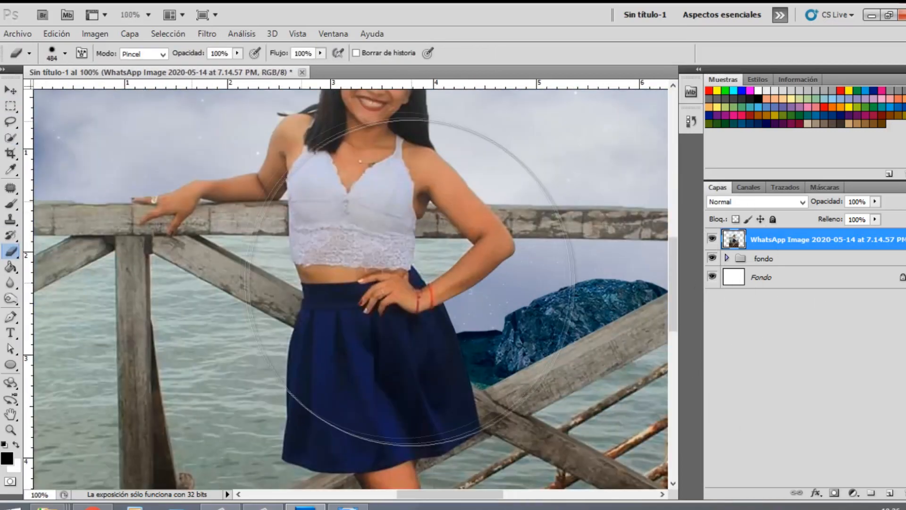
{"action": "left_click_drag", "start_coordinate": [415, 283], "coordinate": [517, 370]}
{"action": "right_click", "coordinate": [365, 263]}
{"action": "left_click_drag", "start_coordinate": [425, 293], "coordinate": [380, 294]}
{"action": "key", "text": "ctrl+plus"}
{"action": "right_click", "coordinate": [434, 161]}
{"action": "mouse_move", "coordinate": [446, 222]}
{"action": "left_mouse_down"}
{"action": "mouse_move", "coordinate": [575, 222]}
{"action": "mouse_move", "coordinate": [297, 207]}
{"action": "mouse_move", "coordinate": [405, 344]}
{"action": "left_mouse_up"}
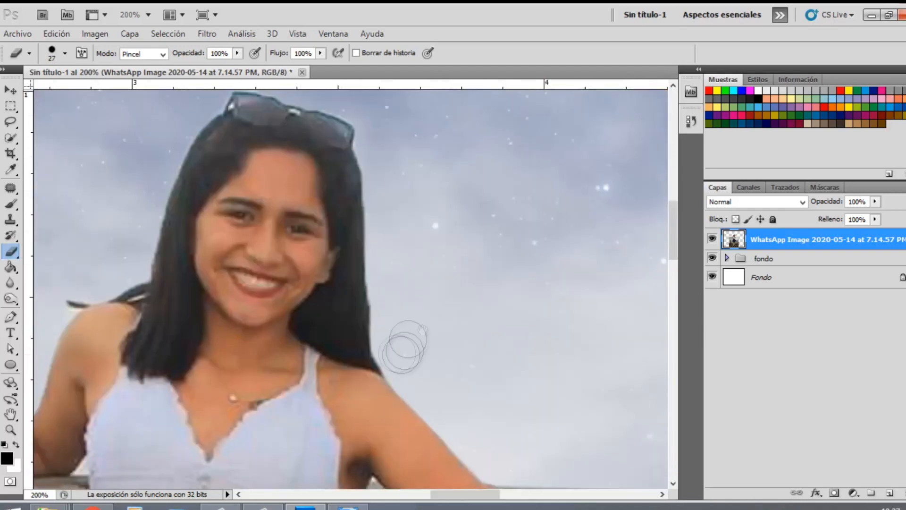
- Select the water on the outer side of the left railing post with Quick Selection and delete it
{"action": "key", "text": "ctrl+minus"}
{"action": "key", "text": "ctrl+minus"}
{"action": "key", "text": "ctrl+minus"}
{"action": "key", "text": "ctrl+minus"}
{"action": "key", "text": "ctrl+plus"}
{"action": "key", "text": "w"}
{"action": "left_click_drag", "start_coordinate": [214, 307], "coordinate": [203, 392]}
{"action": "right_click", "coordinate": [213, 329]}
{"action": "left_click", "coordinate": [284, 127]}
{"action": "left_click", "coordinate": [821, 420]}
{"action": "key", "text": "Delete"}
{"action": "key", "text": "ctrl+d"}
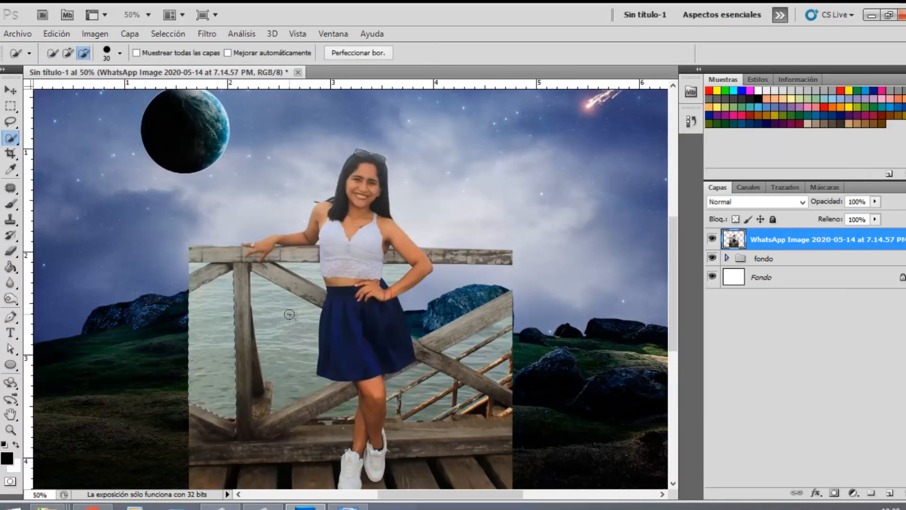
- Outline the water between the left railing post, diagonal beams and skirt with the Pen tool and delete it
{"action": "key", "text": "ctrl+plus"}
{"action": "key", "text": "p"}
{"action": "left_click", "coordinate": [296, 420]}
{"action": "left_click", "coordinate": [349, 397]}
{"action": "left_click", "coordinate": [375, 384]}
{"action": "left_click", "coordinate": [382, 378]}
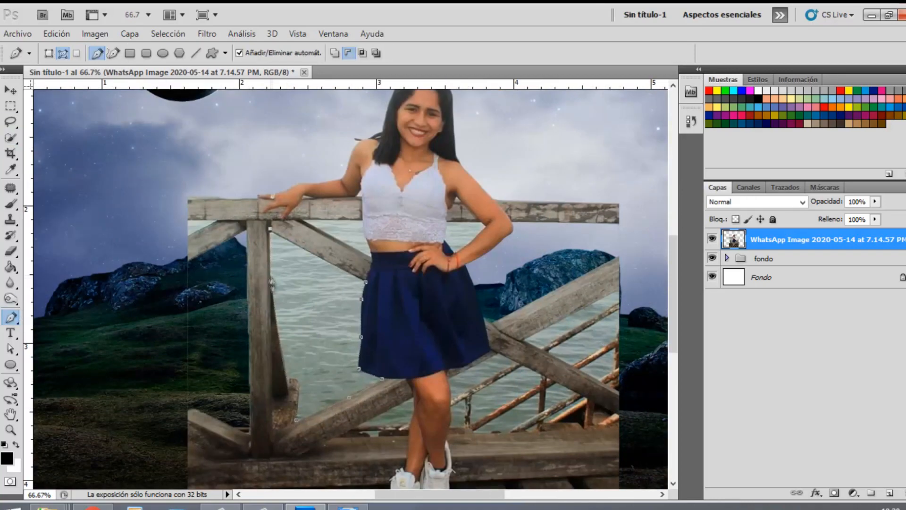
{"action": "key", "text": "ctrl+Return"}
{"action": "key", "text": "m"}
{"action": "key", "text": "Delete"}
{"action": "key", "text": "ctrl+d"}
- Erase the leftover light fringe along the skirt's left edge with a 22 px eraser
{"action": "key", "text": "ctrl+plus"}
{"action": "key", "text": "e"}
{"action": "right_click", "coordinate": [397, 412]}
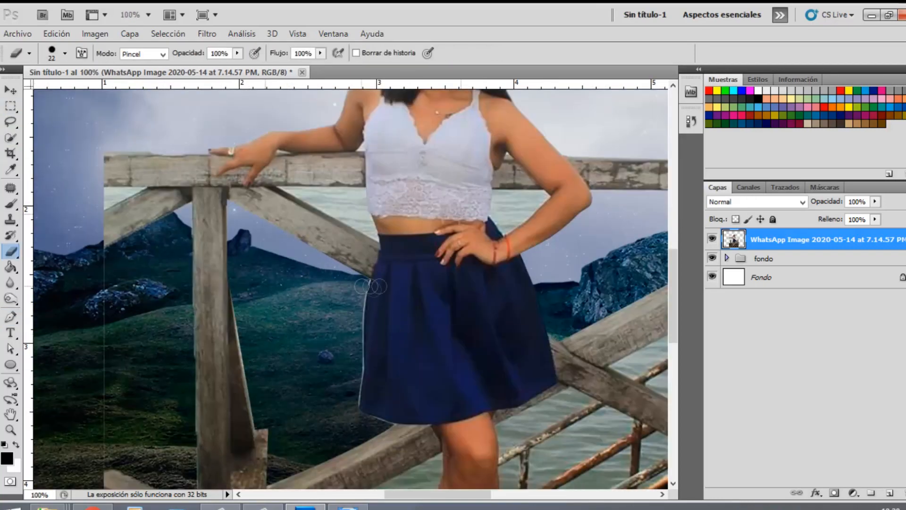
{"action": "right_click", "coordinate": [397, 412]}
{"action": "key", "text": "Escape"}
- Outline the leftover water around the left diagonal beam and beside the legs with the Pen tool and delete it
{"action": "key", "text": "ctrl+plus"}
{"action": "key", "text": "p"}
{"action": "scroll", "coordinate": [372, 361], "scroll_direction": "down", "scroll_amount": 5}
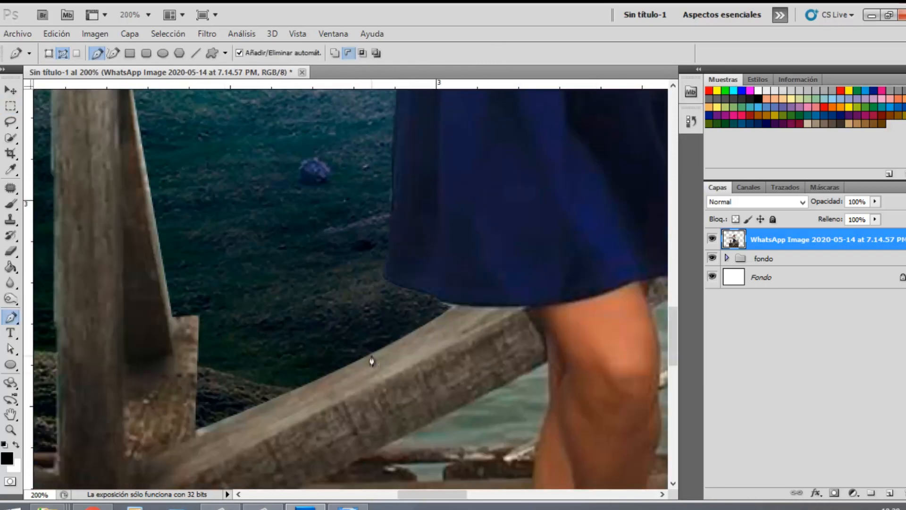
{"action": "key", "text": "ctrl+d"}
{"action": "left_click_drag", "start_coordinate": [336, 344], "coordinate": [401, 413]}
{"action": "key", "text": "ctrl+Return"}
{"action": "key", "text": "m"}
{"action": "key", "text": "Delete"}
{"action": "left_click_drag", "start_coordinate": [425, 377], "coordinate": [271, 153]}
{"action": "key", "text": "p"}
{"action": "left_click", "coordinate": [345, 373]}
{"action": "left_click", "coordinate": [308, 366]}
{"action": "key", "text": "ctrl+Return"}
{"action": "key", "text": "m"}
{"action": "key", "text": "Delete"}
{"action": "key", "text": "ctrl+d"}
- Outline the water between the beam under the skirt and the upper rusty pipe with the Pen tool and delete it
{"action": "left_click_drag", "start_coordinate": [585, 292], "coordinate": [344, 319]}
{"action": "key", "text": "p"}
{"action": "left_click", "coordinate": [387, 221]}
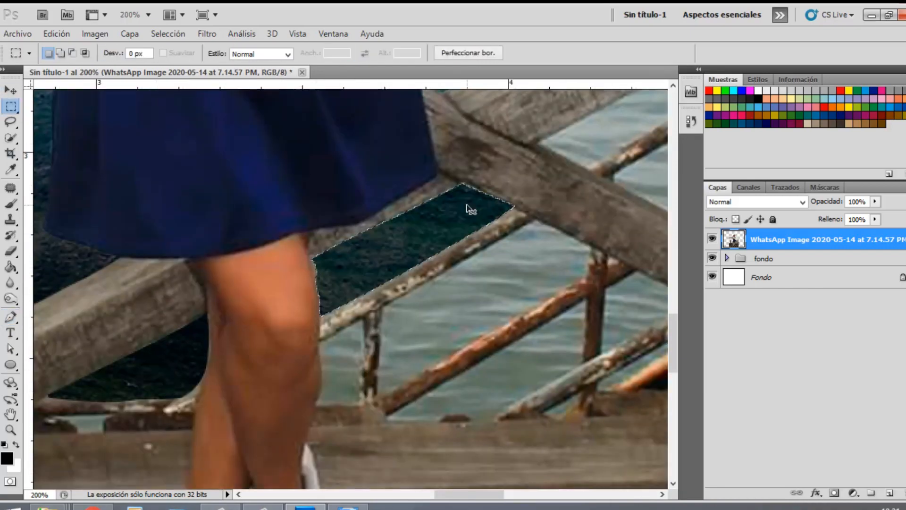
- Outline the water between the upper and second rusty pipes with the Pen tool and delete it
{"action": "left_click", "coordinate": [592, 249]}
{"action": "left_click", "coordinate": [532, 219]}
{"action": "key", "text": "ctrl+Return"}
{"action": "key", "text": "m"}
{"action": "key", "text": "Delete"}
{"action": "key", "text": "ctrl+d"}
- Outline the small patch of water between the woman's leg and the short vertical pipe and delete it
{"action": "key", "text": "p"}
{"action": "left_click", "coordinate": [362, 402]}
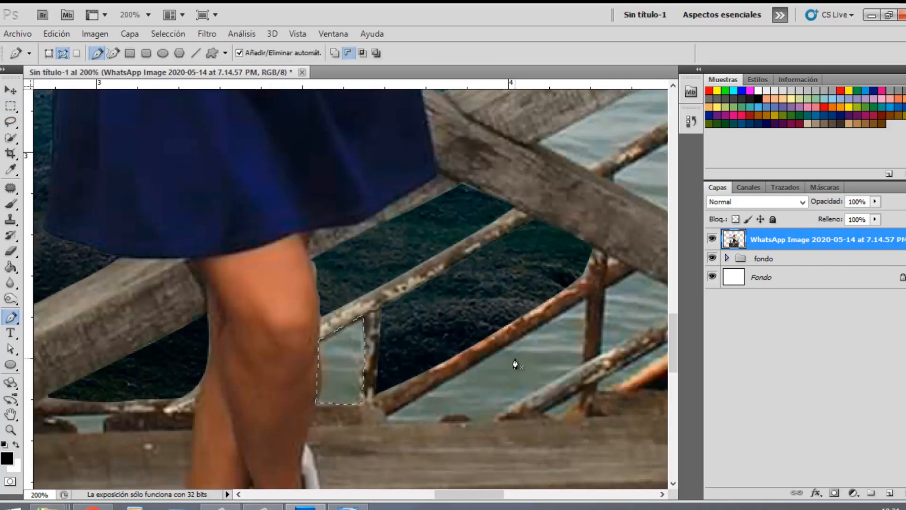
{"action": "key", "text": "m"}
{"action": "key", "text": "Delete"}
{"action": "key", "text": "ctrl+d"}
- Outline and delete the water below the second rusty pipe and in the small gap beyond the vertical pipe
{"action": "key", "text": "p"}
{"action": "left_click_drag", "start_coordinate": [605, 362], "coordinate": [429, 383]}
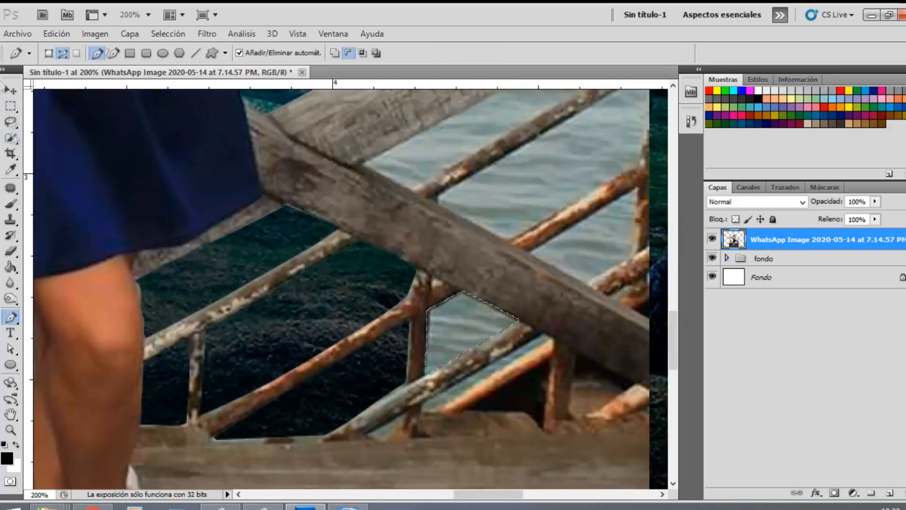
{"action": "left_click", "coordinate": [11, 106]}
{"action": "key", "text": "Delete"}
{"action": "key", "text": "ctrl+d"}
- Outline and delete the water in the upper gaps between the right diagonal beam and the rusty pipes
{"action": "left_click", "coordinate": [11, 317]}
{"action": "left_click_drag", "start_coordinate": [458, 158], "coordinate": [388, 303]}
{"action": "key", "text": "ctrl+Return"}
{"action": "key", "text": "Delete"}
{"action": "left_click", "coordinate": [9, 109]}
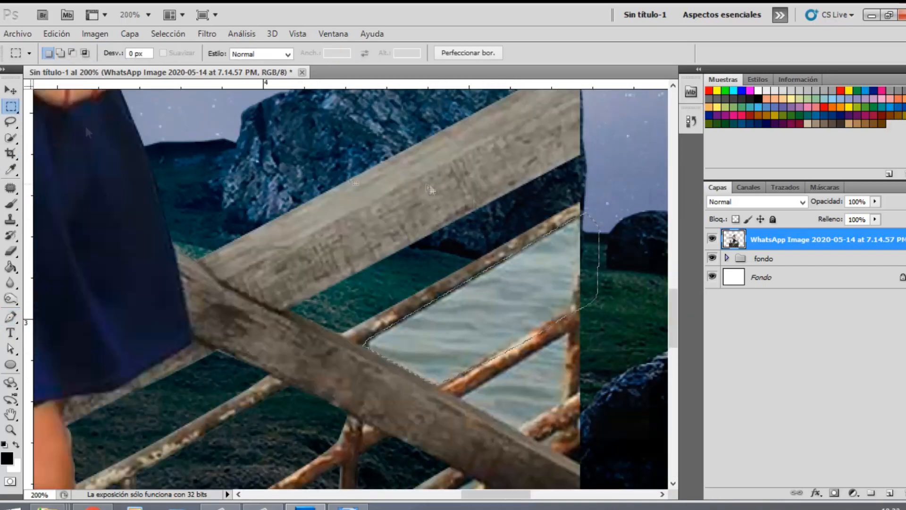
{"action": "key", "text": "Delete"}
- Outline and delete the remaining water gaps between the lower rusty pipes at the railing's right end
{"action": "left_click", "coordinate": [10, 317]}
{"action": "key", "text": "ctrl+Return"}
{"action": "left_click", "coordinate": [10, 107]}
{"action": "key", "text": "Delete"}
{"action": "left_click_drag", "start_coordinate": [189, 302], "coordinate": [594, 214]}
{"action": "key", "text": "ctrl+Return"}
{"action": "left_click", "coordinate": [11, 109]}
{"action": "key", "text": "Delete"}
{"action": "key", "text": "ctrl+d"}
{"action": "key", "text": "ctrl+minus"}
{"action": "key", "text": "ctrl+minus"}
{"action": "key", "text": "ctrl+minus"}
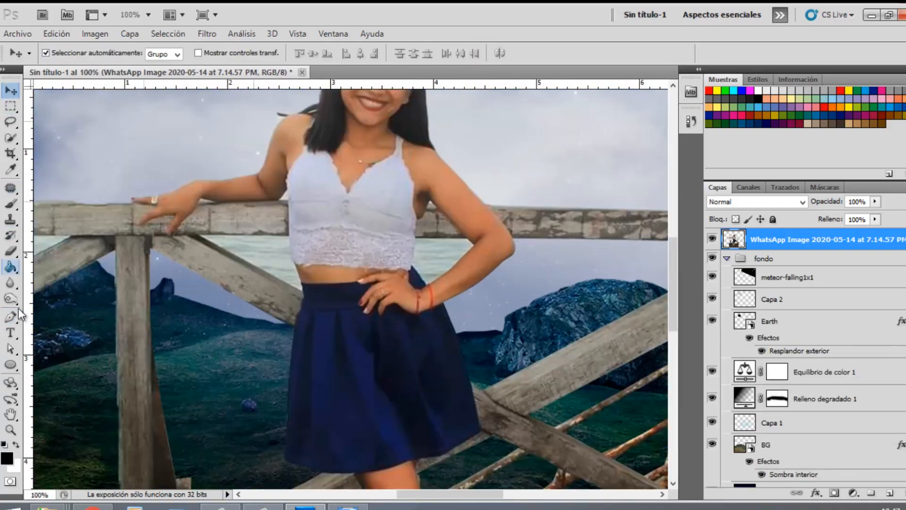
- Outline the water between the woman's torso and bent arm with the Pen tool, delete it and clear the selection
{"action": "left_click", "coordinate": [11, 317]}
{"action": "key", "text": "ctrl+plus"}
{"action": "key", "text": "ctrl+minus"}
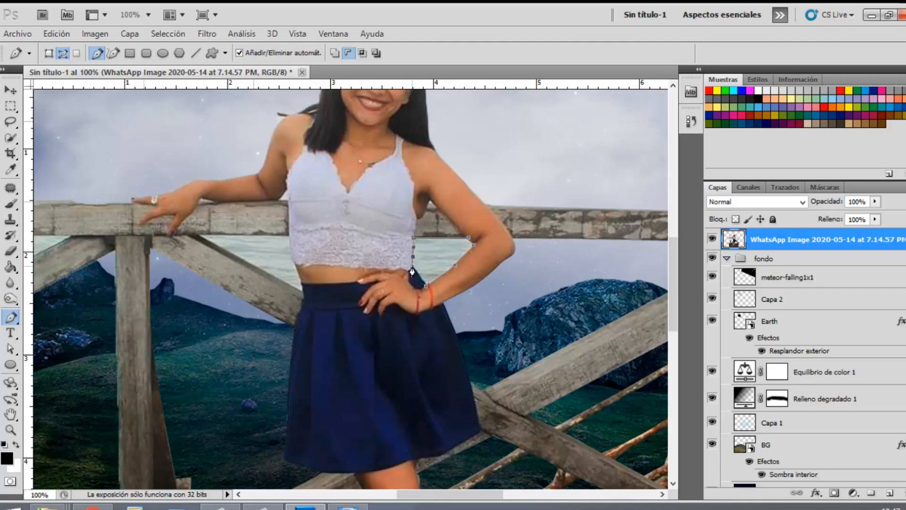
{"action": "left_click", "coordinate": [11, 106]}
{"action": "key", "text": "Delete"}
{"action": "right_click", "coordinate": [378, 158]}
{"action": "left_click", "coordinate": [439, 168]}
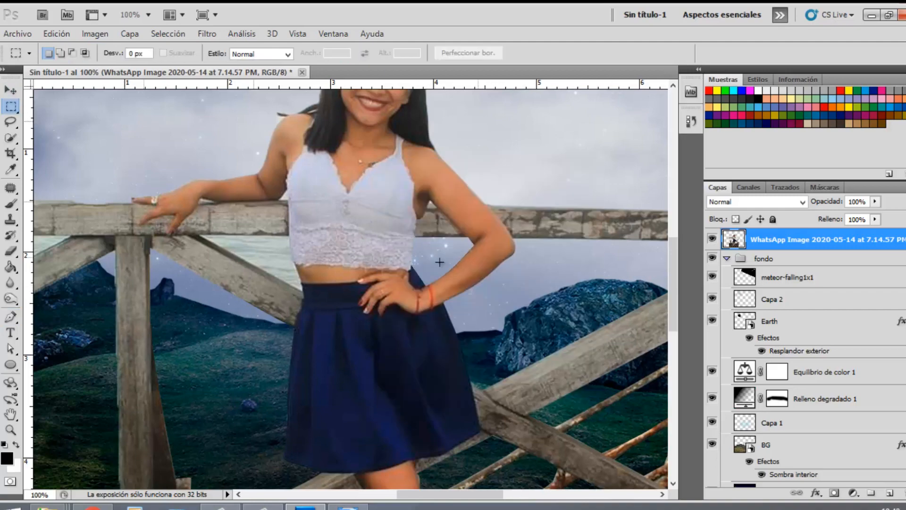
- Outline the remaining water between the railing's left diagonal beam and the woman's torso with the Pen tool, delete it and clear the selection
{"action": "key", "text": "ctrl+plus"}
{"action": "key", "text": "ctrl+alt+z"}
{"action": "key", "text": "ctrl+alt+d"}
{"action": "key", "text": "Escape"}
{"action": "key", "text": "ctrl+d"}
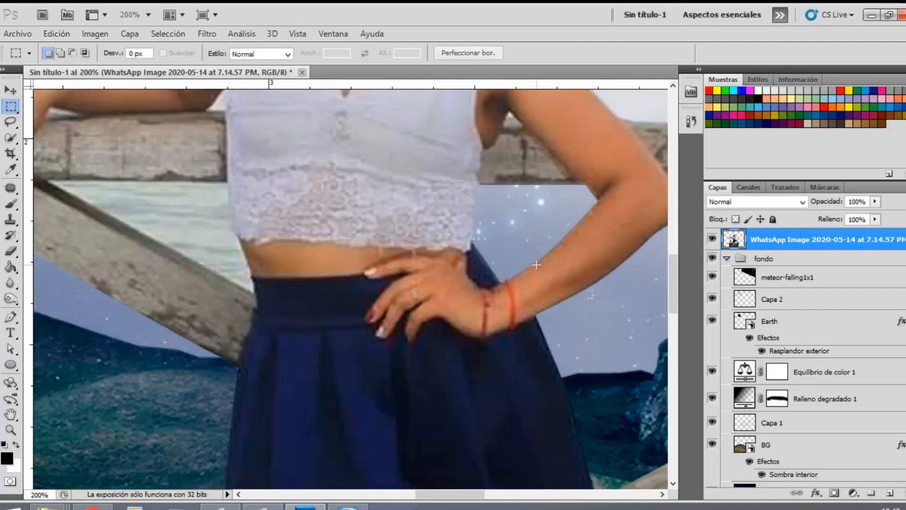
{"action": "left_click_drag", "start_coordinate": [245, 222], "coordinate": [354, 243]}
{"action": "key", "text": "p"}
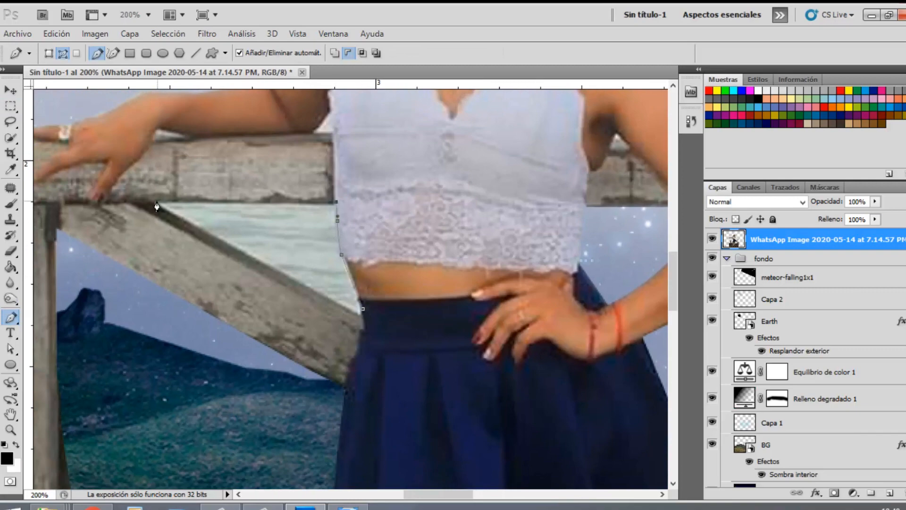
{"action": "left_click", "coordinate": [363, 309]}
{"action": "key", "text": "ctrl+Return"}
{"action": "left_click", "coordinate": [11, 106]}
{"action": "right_click", "coordinate": [247, 145]}
{"action": "left_click", "coordinate": [309, 184]}
{"action": "key", "text": "Return"}
{"action": "key", "text": "Delete"}
{"action": "key", "text": "ctrl+d"}
{"action": "key", "text": "ctrl+minus"}
{"action": "key", "text": "ctrl+minus"}
{"action": "key", "text": "ctrl+minus"}
{"action": "key", "text": "ctrl+minus"}
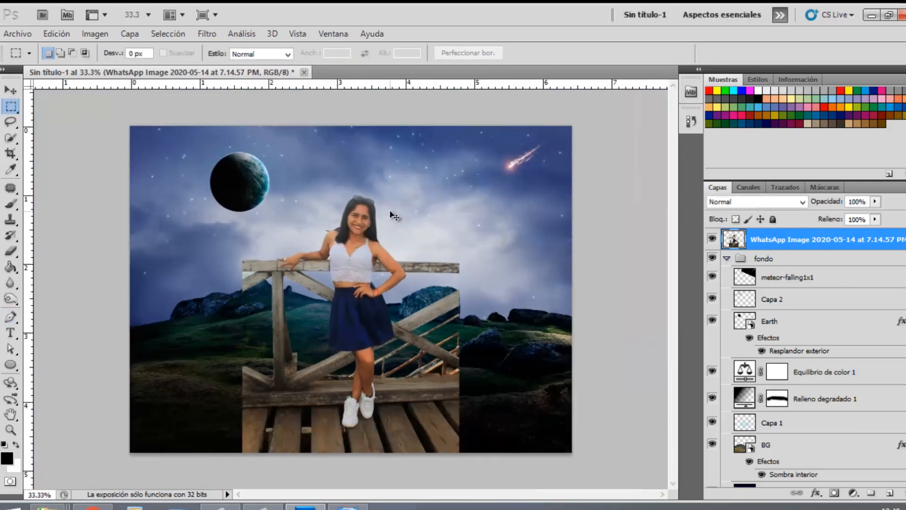
{"action": "left_click", "coordinate": [779, 325]}
{"action": "left_click", "coordinate": [727, 258]}
{"action": "left_click", "coordinate": [727, 258]}
{"action": "left_click", "coordinate": [781, 324]}
{"action": "key", "text": "ctrl+t"}
{"action": "key", "text": "Escape"}
- Scale down the Earth and Capa 2 layers together and move the planet inward, closer above the woman
{"action": "left_click", "coordinate": [785, 303]}
{"action": "left_click", "coordinate": [784, 323], "text": "ctrl"}
{"action": "key", "text": "ctrl+t"}
{"action": "left_click_drag", "start_coordinate": [325, 133], "coordinate": [307, 146]}
{"action": "left_click_drag", "start_coordinate": [267, 168], "coordinate": [313, 137]}
{"action": "key", "text": "Return"}
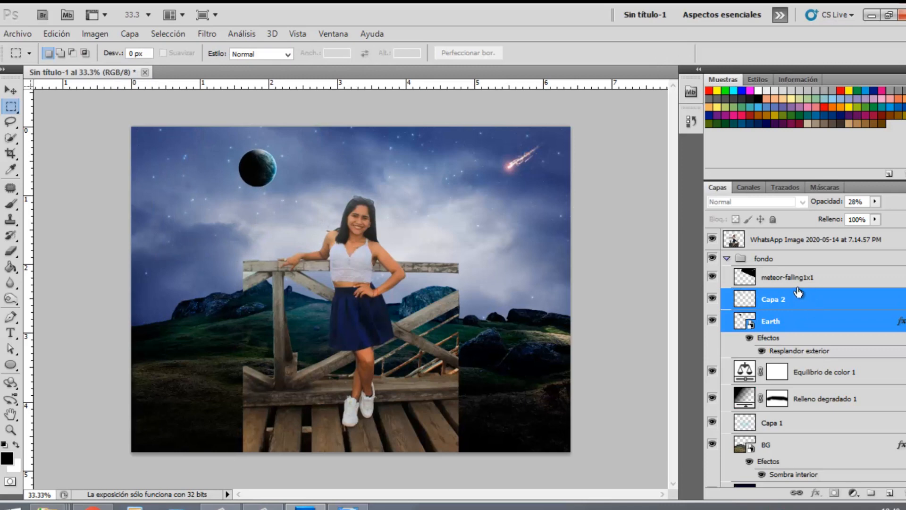
- Move the meteor-falling1x1 layer inward so the meteor sits in the sky just to the right of the woman's head
{"action": "left_click", "coordinate": [787, 277]}
{"action": "key", "text": "ctrl+t"}
{"action": "left_click_drag", "start_coordinate": [532, 176], "coordinate": [470, 176]}
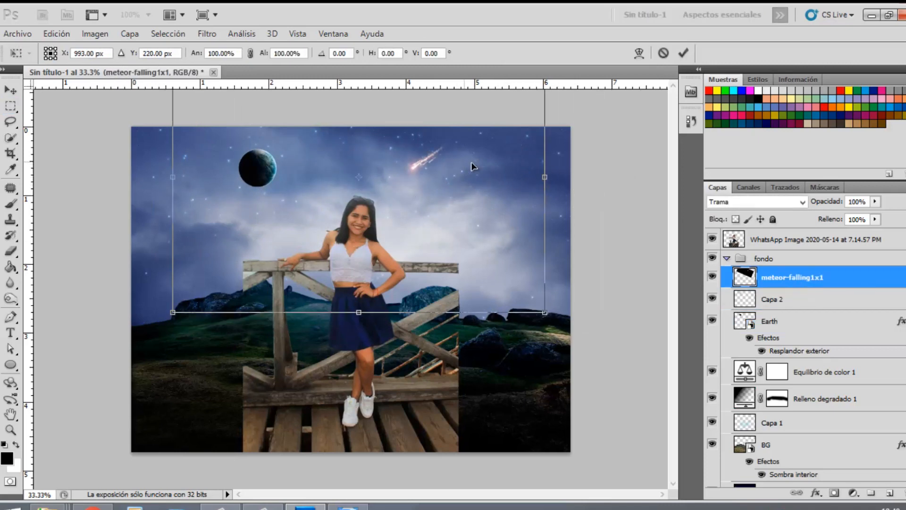
{"action": "key", "text": "Return"}
- Scale the Earth and Capa 2 layers together to 86.40%
{"action": "left_click", "coordinate": [786, 299]}
{"action": "left_click", "coordinate": [784, 320], "text": "ctrl"}
{"action": "key", "text": "ctrl+t"}
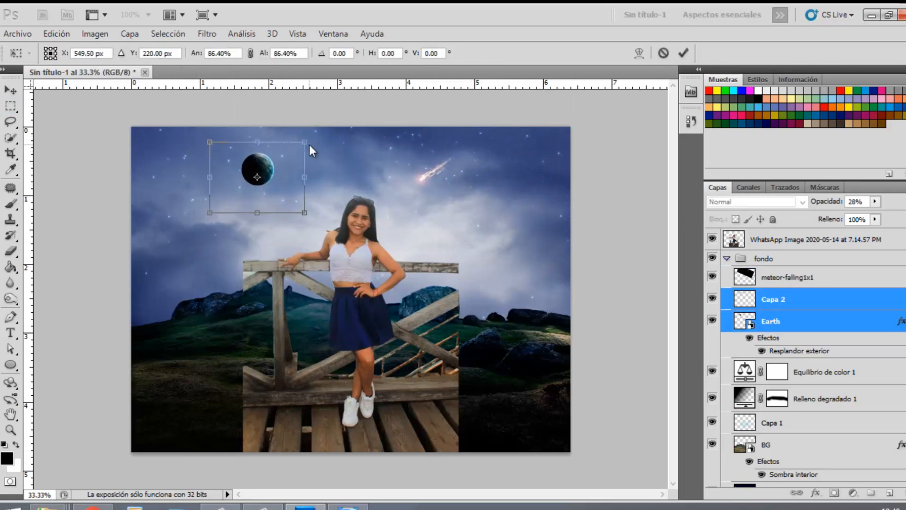
{"action": "key", "text": "Return"}
{"action": "key", "text": "m"}
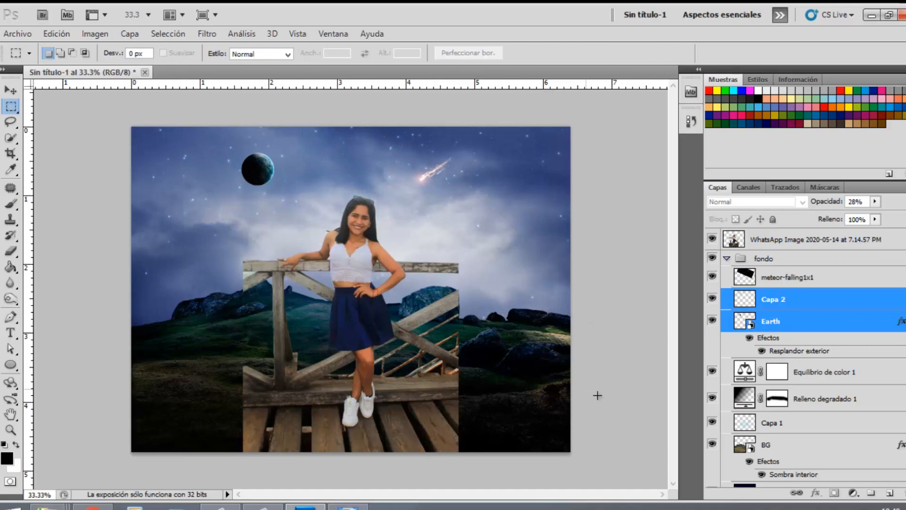
- Place the Mar sea image in the composition, move its layer between Capa 1 and BG, and rasterize it
{"action": "left_click", "coordinate": [872, 15]}
{"action": "left_click_drag", "start_coordinate": [817, 269], "coordinate": [488, 353]}
{"action": "key", "text": "Return"}
{"action": "left_click_drag", "start_coordinate": [799, 299], "coordinate": [814, 453]}
{"action": "scroll", "coordinate": [815, 445], "scroll_direction": "down", "scroll_amount": 3}
{"action": "right_click", "coordinate": [781, 381]}
{"action": "left_click", "coordinate": [761, 168]}
- Add an inverted layer mask to the Mar layer and paint it white to reveal the sea over the lower landscape
{"action": "left_click", "coordinate": [834, 493]}
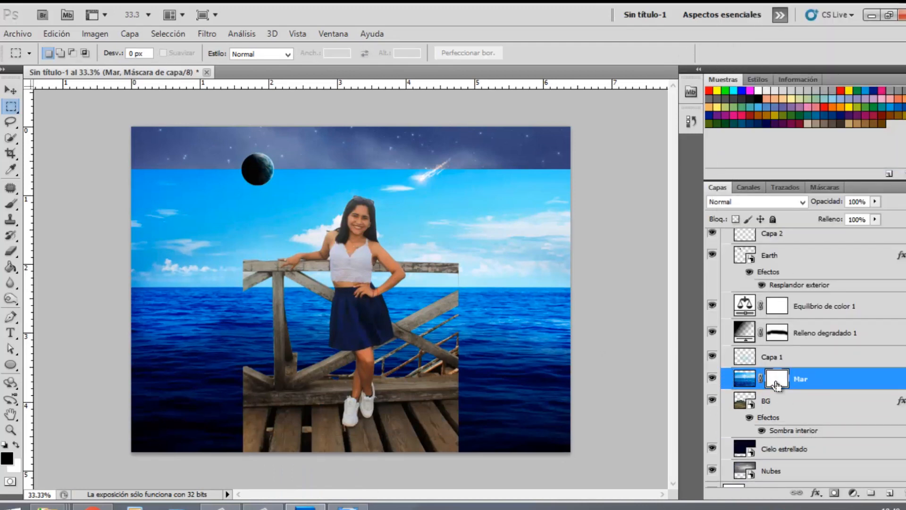
{"action": "key", "text": "ctrl+i"}
{"action": "key", "text": "b"}
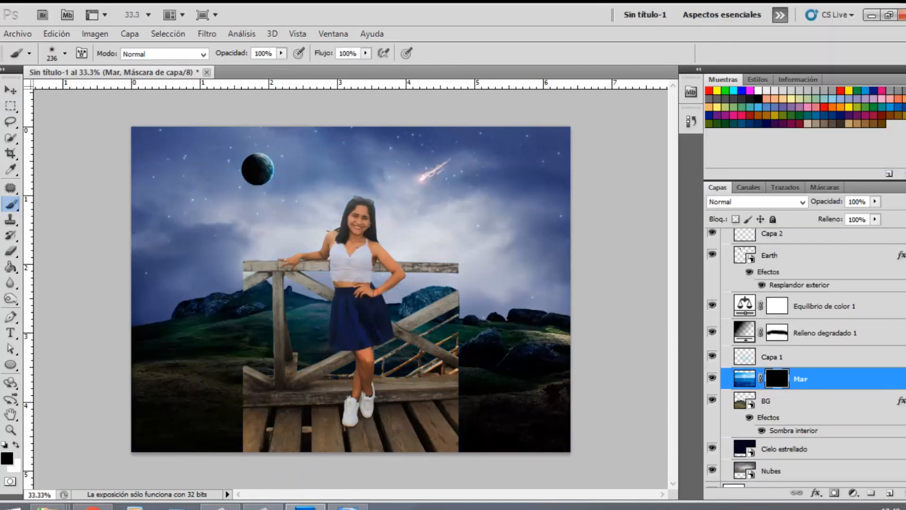
{"action": "key", "text": "x"}
{"action": "mouse_move", "coordinate": [559, 441]}
{"action": "left_mouse_down"}
{"action": "mouse_move", "coordinate": [598, 417]}
{"action": "mouse_move", "coordinate": [453, 398]}
{"action": "mouse_move", "coordinate": [499, 335]}
{"action": "mouse_move", "coordinate": [380, 379]}
{"action": "mouse_move", "coordinate": [421, 319]}
{"action": "mouse_move", "coordinate": [601, 327]}
{"action": "mouse_move", "coordinate": [351, 344]}
{"action": "mouse_move", "coordinate": [230, 444]}
{"action": "mouse_move", "coordinate": [323, 408]}
{"action": "mouse_move", "coordinate": [481, 307]}
{"action": "mouse_move", "coordinate": [321, 448]}
{"action": "mouse_move", "coordinate": [193, 398]}
{"action": "mouse_move", "coordinate": [285, 340]}
{"action": "mouse_move", "coordinate": [359, 323]}
{"action": "mouse_move", "coordinate": [109, 326]}
{"action": "mouse_move", "coordinate": [111, 409]}
{"action": "mouse_move", "coordinate": [495, 453]}
{"action": "left_mouse_up"}
- Apply a Perspective transform to the Mar layer, narrowing the bottom edge of the sea
{"action": "key", "text": "ctrl+t"}
{"action": "right_click", "coordinate": [379, 441]}
{"action": "left_click", "coordinate": [441, 315]}
{"action": "left_click_drag", "start_coordinate": [576, 462], "coordinate": [519, 476]}
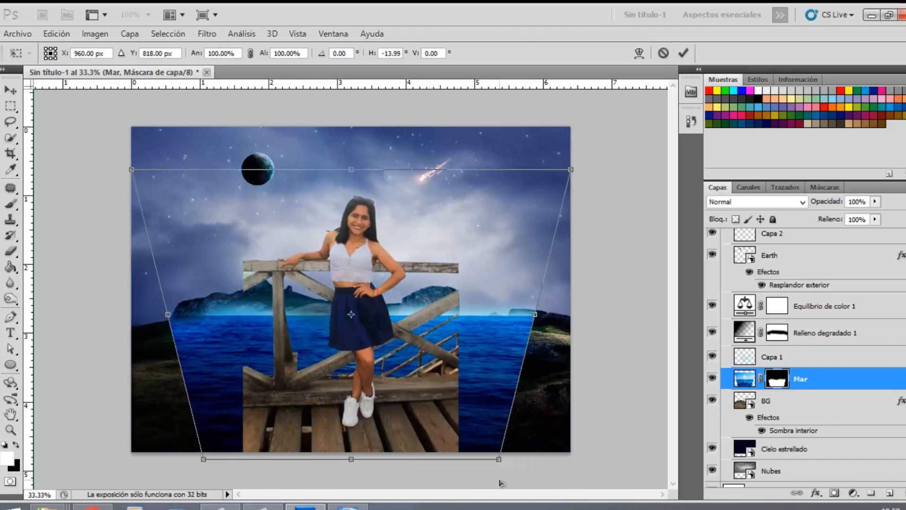
{"action": "key", "text": "Return"}
- Paint black on the Mar layer mask in a straight line along the horizon to soften the sea's upper edge
{"action": "key", "text": "b"}
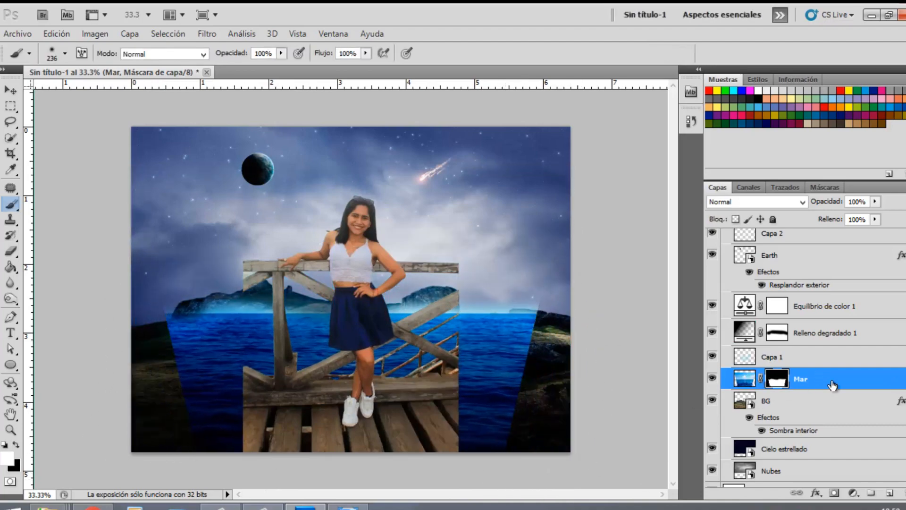
{"action": "left_click", "coordinate": [17, 446]}
{"action": "left_click_drag", "start_coordinate": [176, 293], "coordinate": [229, 293]}
{"action": "key", "text": "ctrl+z"}
{"action": "left_click", "coordinate": [168, 294]}
{"action": "left_click", "coordinate": [542, 298], "text": "shift"}
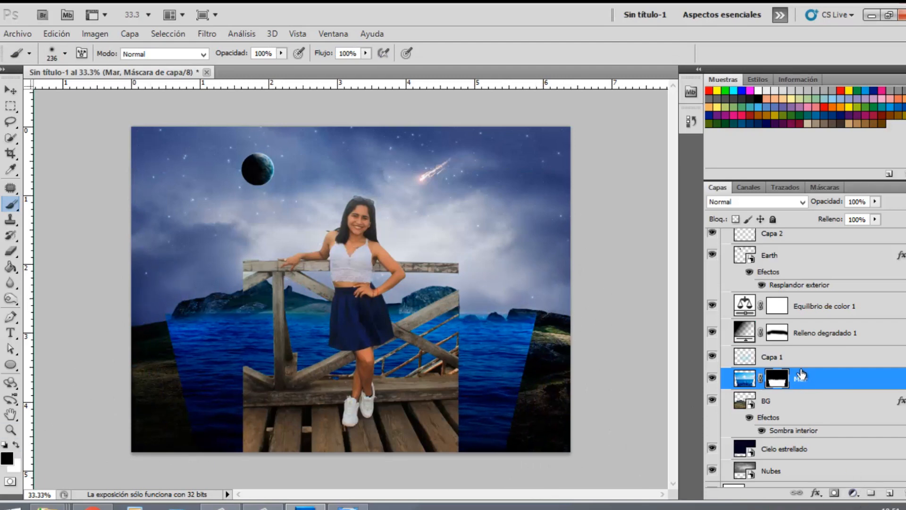
- Hide the BG landscape layer and reselect the Mar layer mask
{"action": "left_click", "coordinate": [781, 402]}
{"action": "left_click", "coordinate": [712, 402]}
{"action": "left_click", "coordinate": [781, 377]}
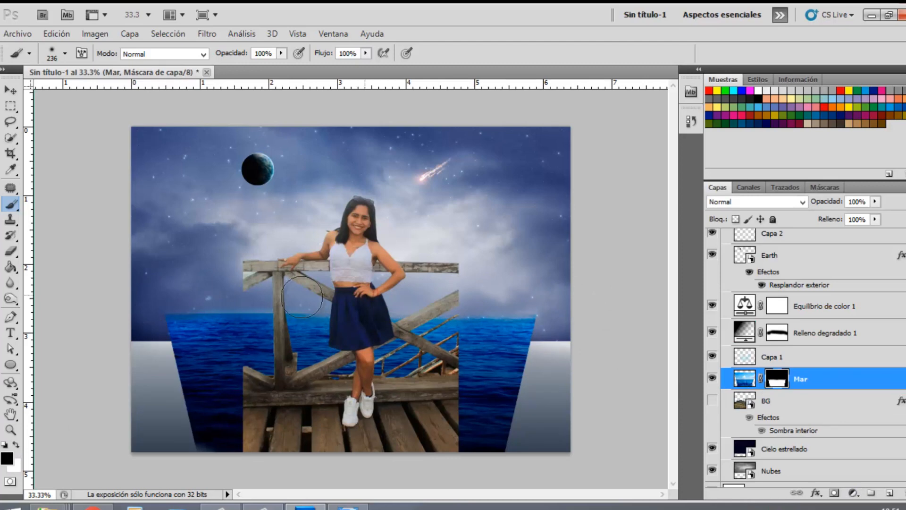
- Add a Hue/Saturation adjustment clipped to the Mar layer with hue +12, saturation -86 and lightness +12
{"action": "left_click", "coordinate": [853, 492]}
{"action": "left_click", "coordinate": [759, 334]}
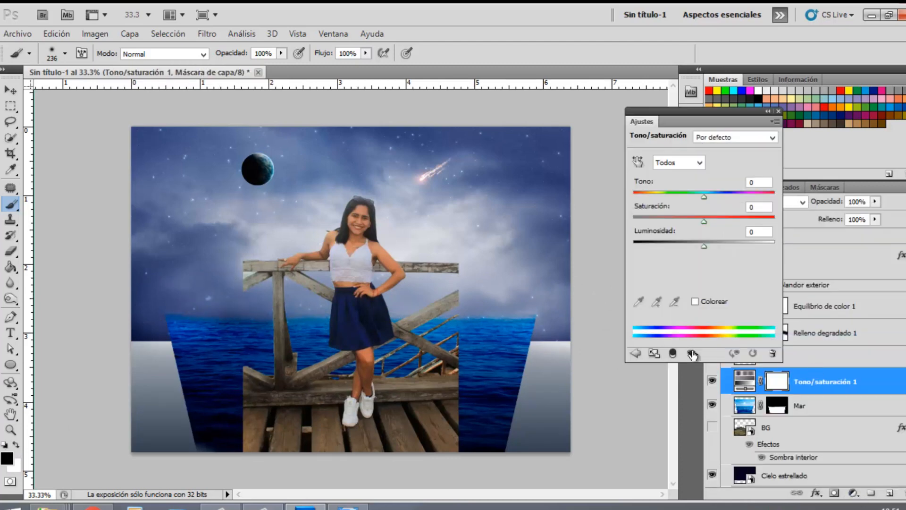
{"action": "left_click_drag", "start_coordinate": [703, 222], "coordinate": [611, 225]}
{"action": "left_click_drag", "start_coordinate": [703, 246], "coordinate": [712, 246]}
{"action": "left_click_drag", "start_coordinate": [642, 221], "coordinate": [644, 221]}
{"action": "left_click_drag", "start_coordinate": [698, 196], "coordinate": [715, 204]}
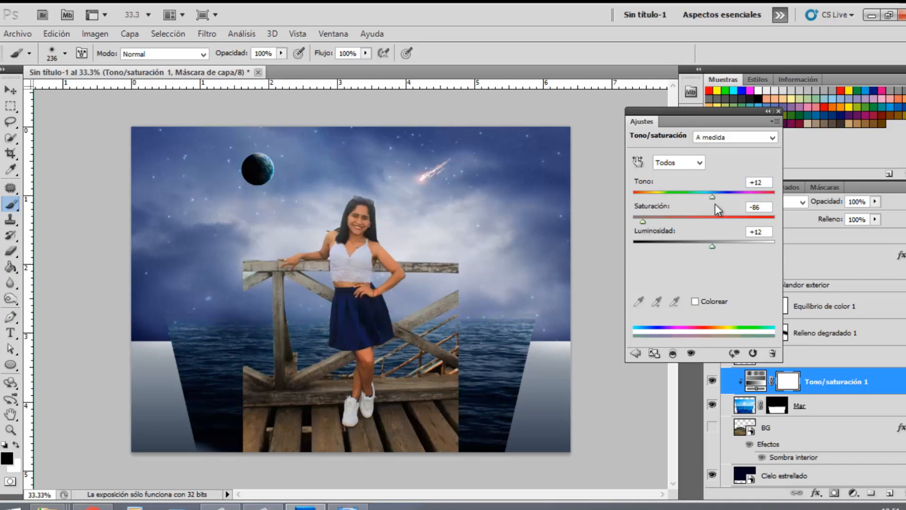
{"action": "left_click", "coordinate": [779, 111]}
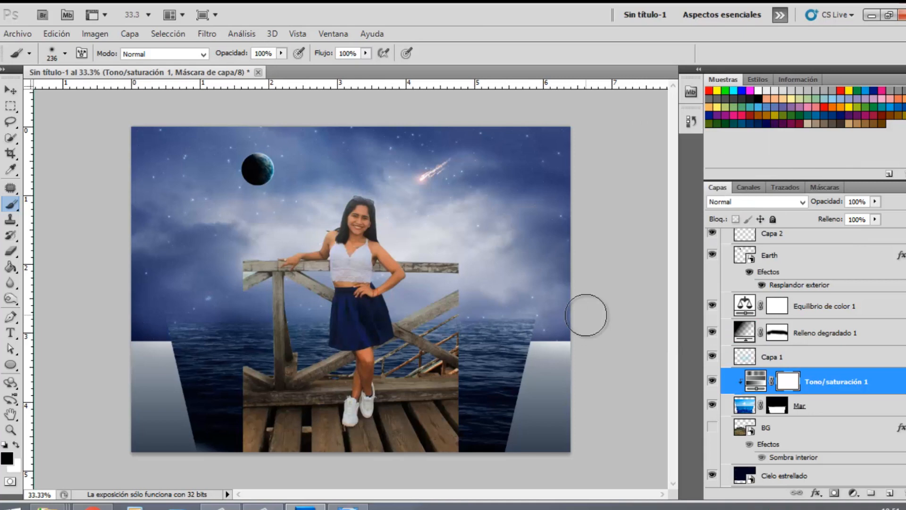
- Select a full-height rectangle slightly wider than the railing and crop the image to it, then clear the selection
{"action": "left_click", "coordinate": [10, 105]}
{"action": "left_click_drag", "start_coordinate": [458, 455], "coordinate": [459, 452]}
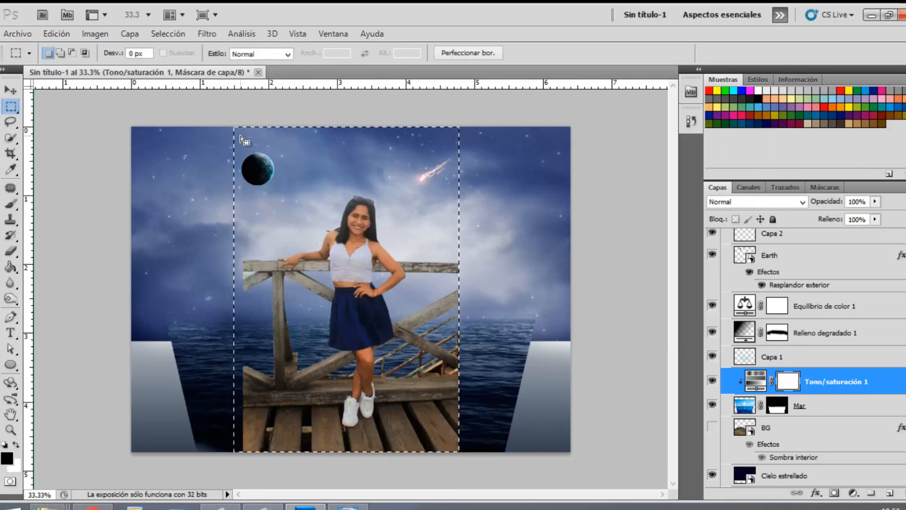
{"action": "left_click", "coordinate": [226, 128]}
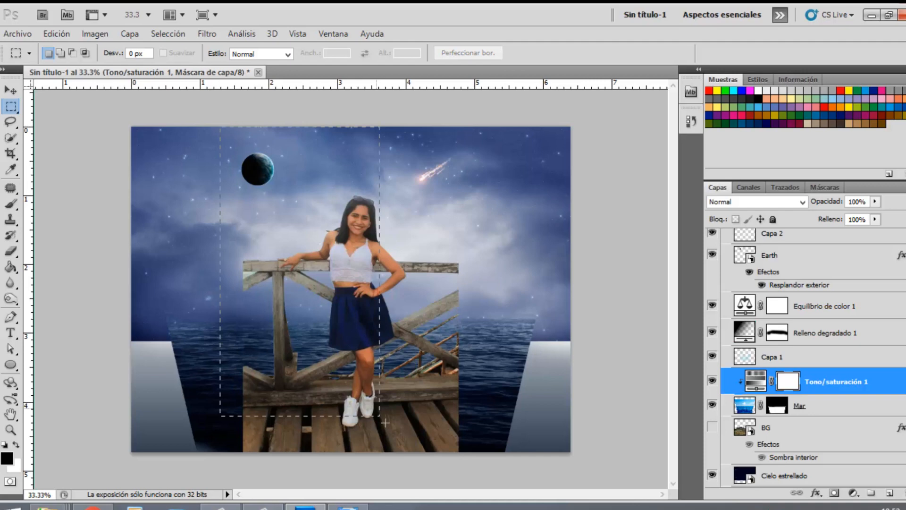
{"action": "left_click_drag", "start_coordinate": [478, 454], "coordinate": [479, 455]}
{"action": "left_click", "coordinate": [104, 34]}
{"action": "left_click", "coordinate": [121, 185]}
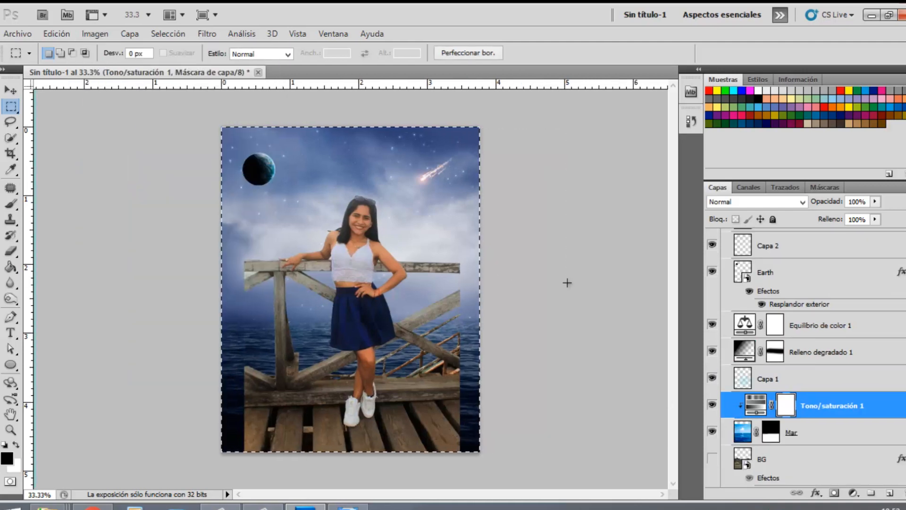
{"action": "left_click", "coordinate": [513, 264]}
- Extend the right end of the railing on the woman's photo layer outward toward the canvas edge
{"action": "scroll", "coordinate": [813, 398], "scroll_direction": "up", "scroll_amount": 3}
{"action": "left_click", "coordinate": [824, 242]}
{"action": "left_click_drag", "start_coordinate": [232, 124], "coordinate": [459, 464]}
{"action": "key", "text": "Right"}
{"action": "key", "text": "Right"}
{"action": "key", "text": "Right"}
{"action": "key", "text": "Right"}
{"action": "key", "text": "Right"}
{"action": "key", "text": "Right"}
{"action": "key", "text": "Right"}
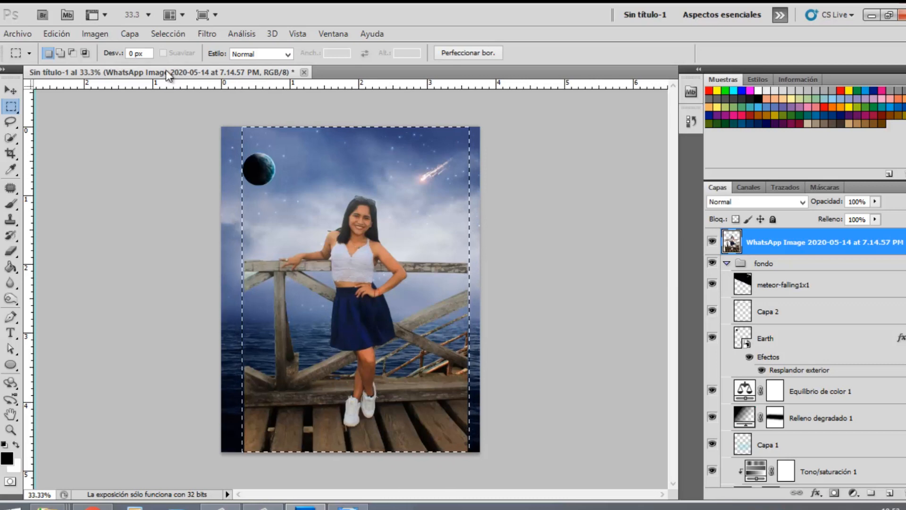
- Crop the image to a rectangle that closely frames the railing and trims the top and bottom slightly
{"action": "left_click", "coordinate": [232, 138]}
{"action": "left_click_drag", "start_coordinate": [460, 450], "coordinate": [471, 443]}
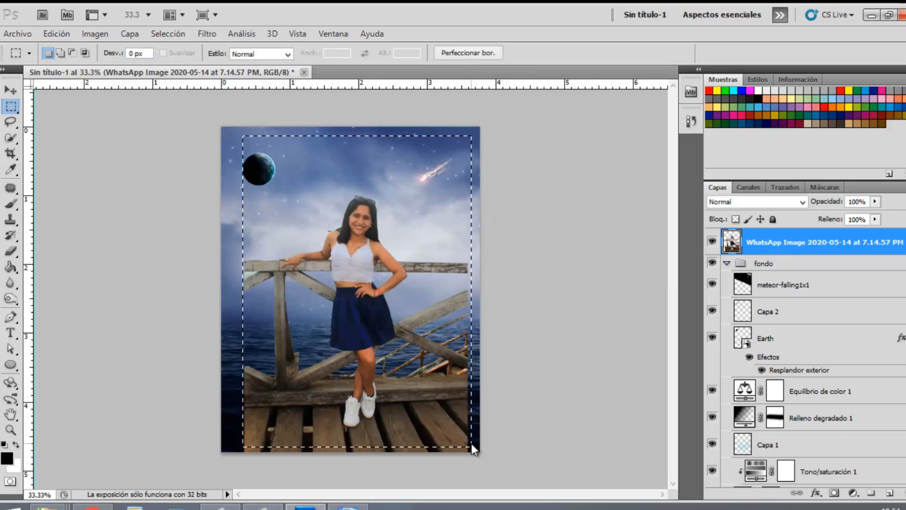
{"action": "left_click", "coordinate": [94, 33]}
{"action": "left_click", "coordinate": [253, 167]}
- Select the railing's left end and stretch it out to the canvas's left edge
{"action": "left_click", "coordinate": [598, 239]}
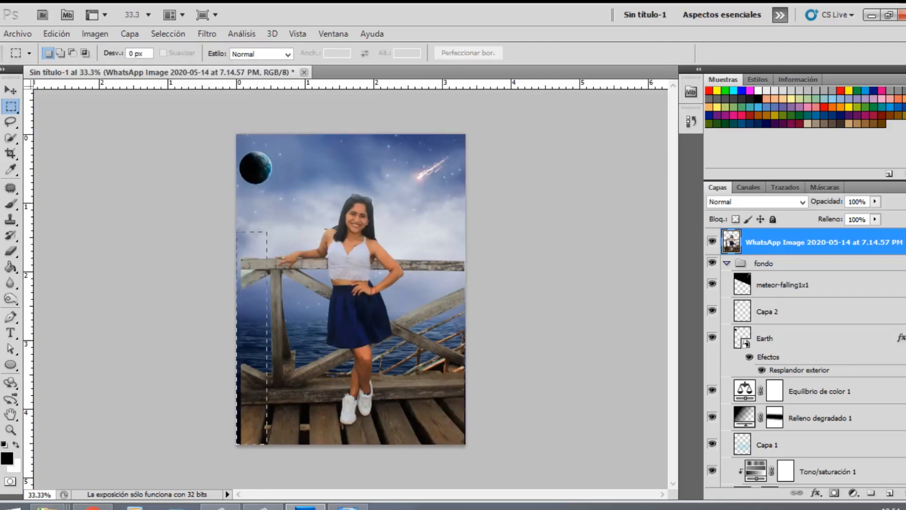
{"action": "key", "text": "ctrl+t"}
{"action": "key", "text": "Return"}
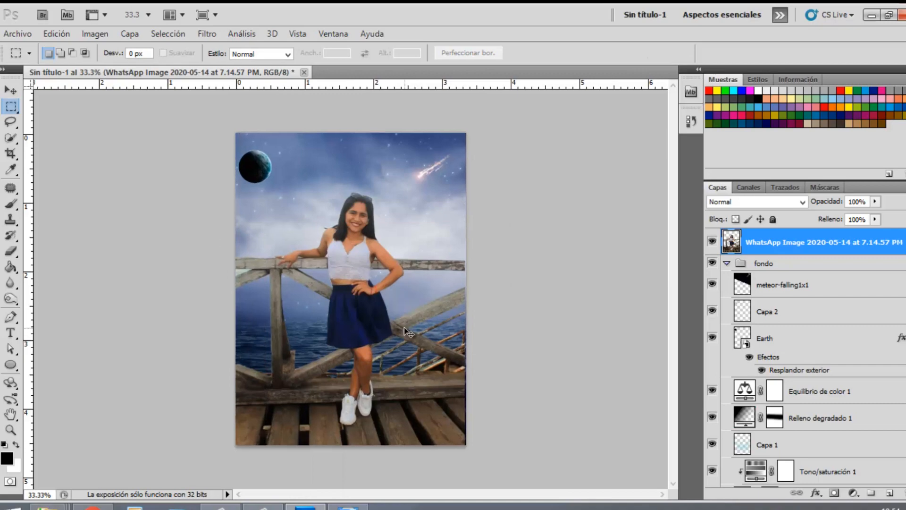
- Outline the water triangle between the top rail and the left diagonal beam with the Pen tool, delete it and clear the selection
{"action": "key", "text": "ctrl+plus"}
{"action": "key", "text": "ctrl+plus"}
{"action": "key", "text": "ctrl+plus"}
{"action": "key", "text": "p"}
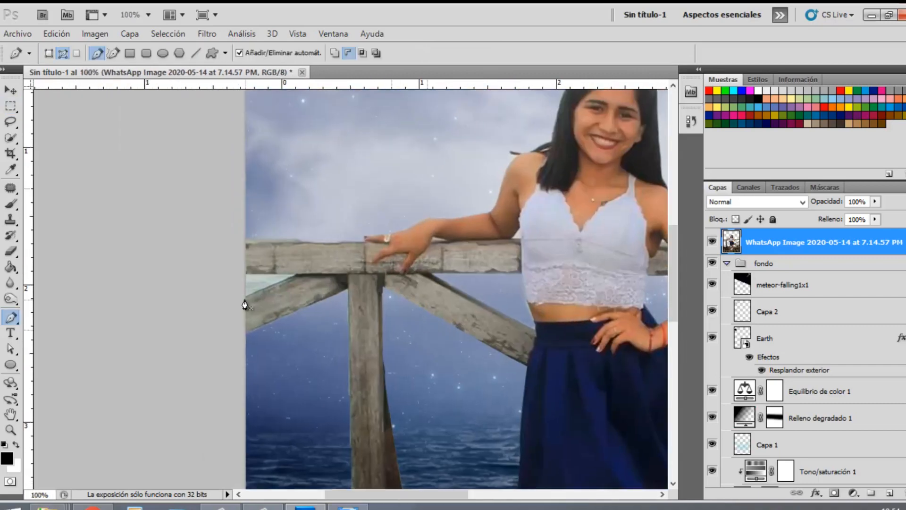
{"action": "left_click", "coordinate": [9, 109]}
{"action": "right_click", "coordinate": [203, 180]}
{"action": "right_click", "coordinate": [293, 168]}
{"action": "left_click", "coordinate": [352, 190]}
{"action": "key", "text": "Delete"}
{"action": "key", "text": "ctrl+d"}
- Outline and delete the small leftover background patch between the woman's elbow on the railing and her top
{"action": "left_click_drag", "start_coordinate": [479, 326], "coordinate": [382, 339]}
{"action": "key", "text": "p"}
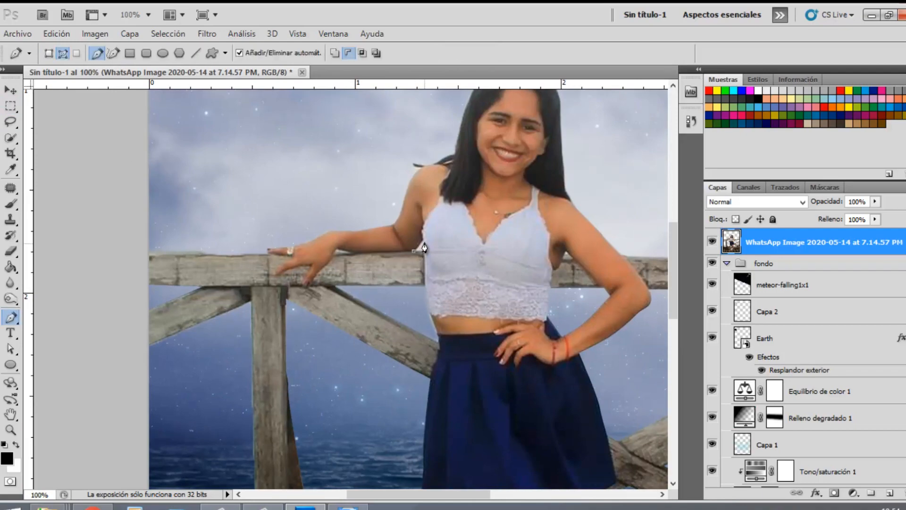
{"action": "key", "text": "m"}
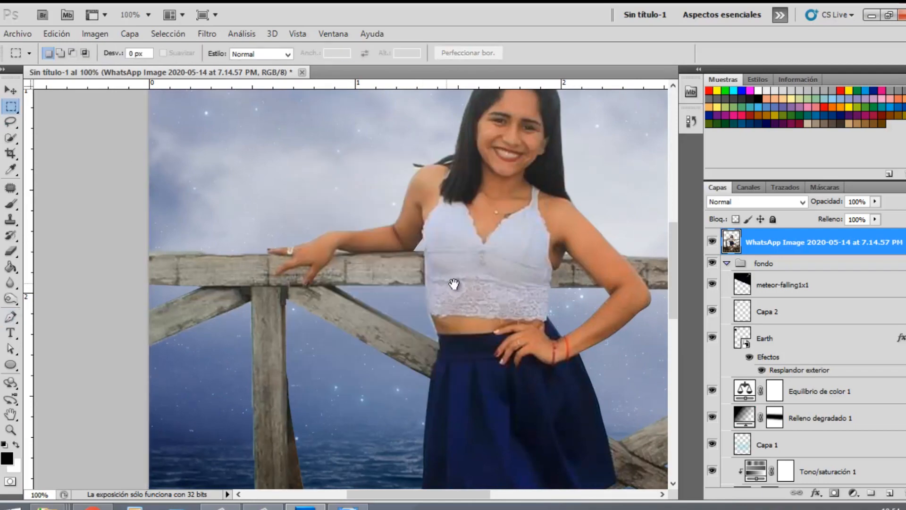
- Outline the pale background sliver between the woman's resting forearm and the top rail, delete it and clear the selection
{"action": "left_click_drag", "start_coordinate": [456, 283], "coordinate": [415, 309]}
{"action": "key", "text": "ctrl+plus"}
{"action": "key", "text": "p"}
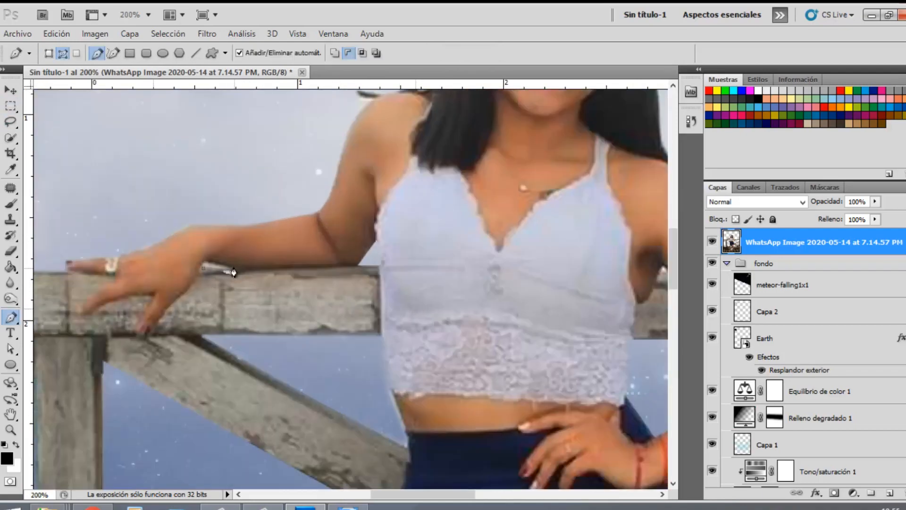
{"action": "left_click", "coordinate": [11, 107]}
{"action": "right_click", "coordinate": [98, 110]}
{"action": "left_click", "coordinate": [156, 132]}
{"action": "key", "text": "Delete"}
{"action": "key", "text": "ctrl+d"}
- Outline and delete the small background patch above the rail under the woman's bent arm
{"action": "left_click_drag", "start_coordinate": [559, 289], "coordinate": [394, 292]}
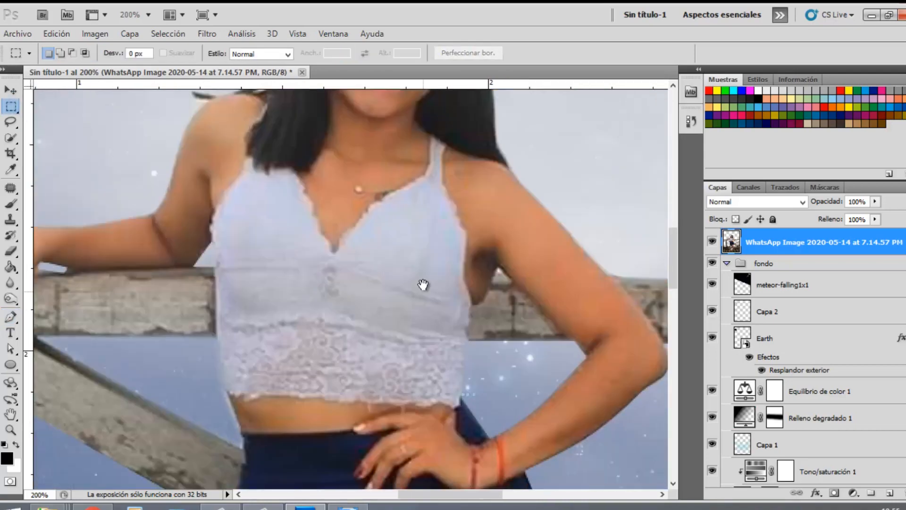
{"action": "key", "text": "p"}
{"action": "key", "text": "m"}
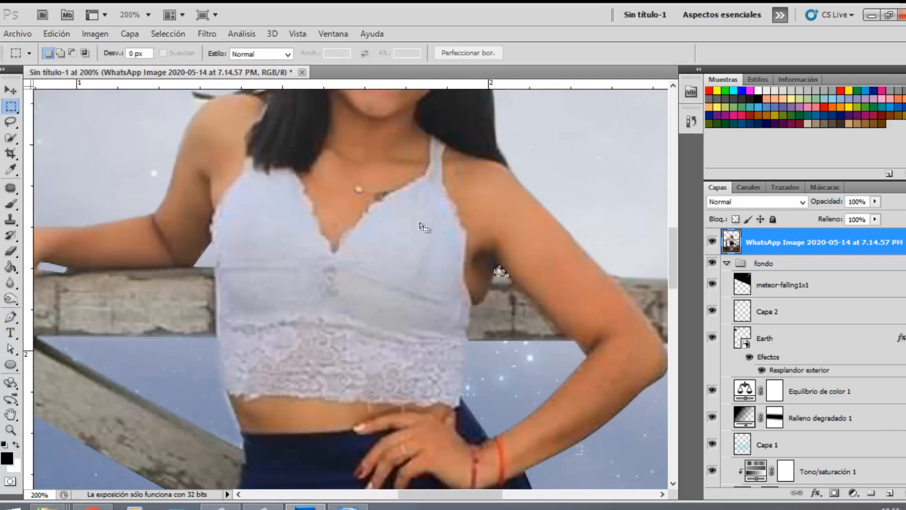
- Select the railing's right end, transform it outward to the canvas's right edge and clear the selection
{"action": "key", "text": "ctrl+minus"}
{"action": "key", "text": "ctrl+minus"}
{"action": "key", "text": "ctrl+minus"}
{"action": "key", "text": "ctrl+minus"}
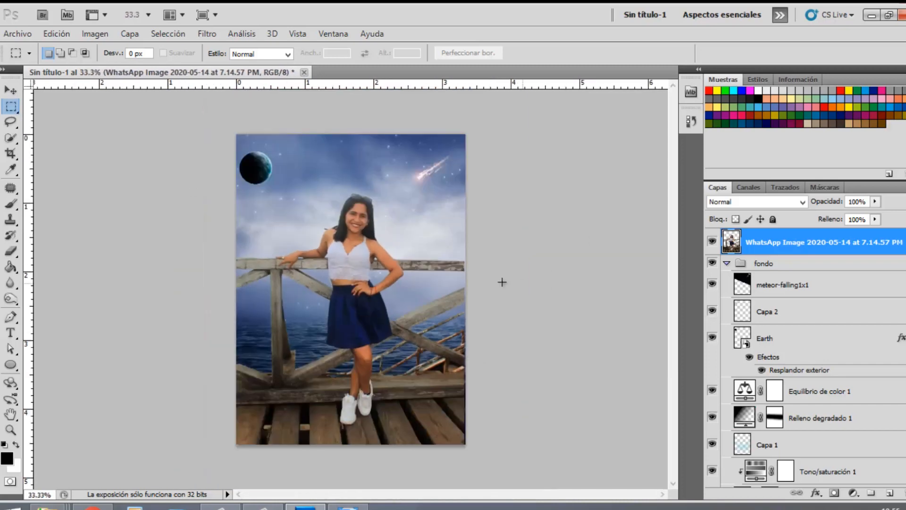
{"action": "left_click_drag", "start_coordinate": [439, 237], "coordinate": [502, 489]}
{"action": "key", "text": "ctrl+t"}
{"action": "left_click_drag", "start_coordinate": [465, 341], "coordinate": [473, 344]}
{"action": "key", "text": "Return"}
{"action": "key", "text": "ctrl+d"}
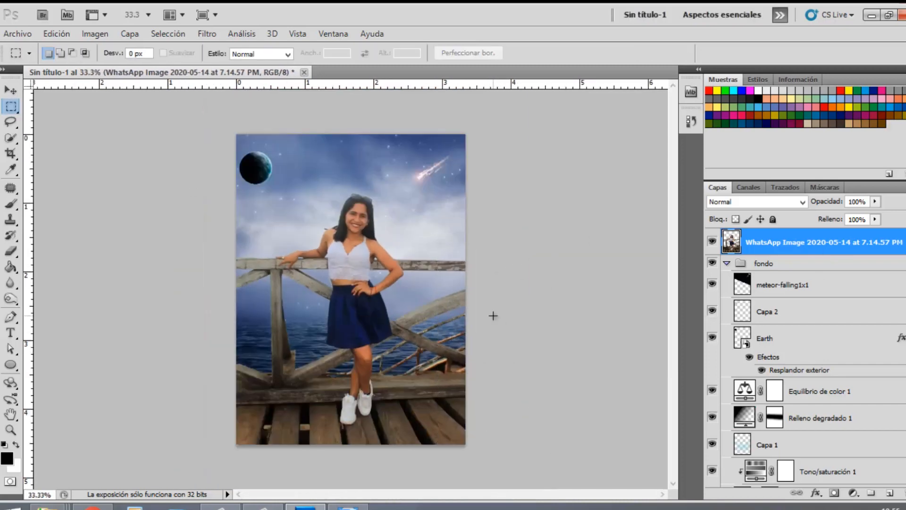
- Move the woman's photo layer below Relleno degradado 1 and set that gradient fill's opacity to 17%
{"action": "left_click_drag", "start_coordinate": [783, 242], "coordinate": [802, 432]}
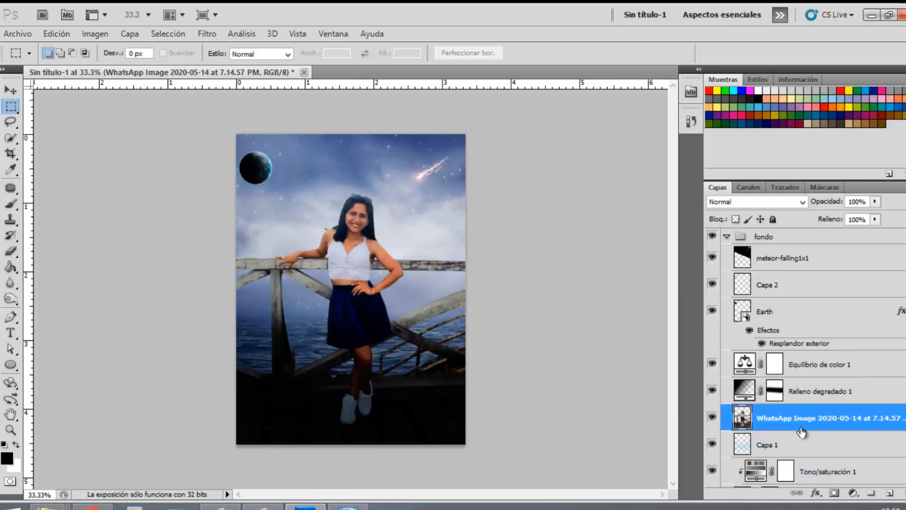
{"action": "left_click", "coordinate": [816, 399]}
{"action": "left_click_drag", "start_coordinate": [836, 206], "coordinate": [833, 210]}
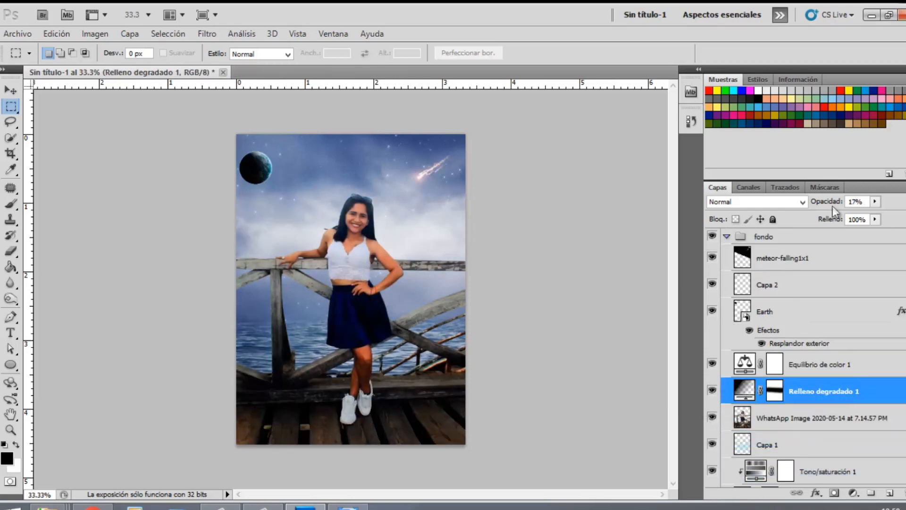
- Add an Equilibrio de color adjustment clipped to the woman's photo layer, with Cian–Rojo at -4 in the midtones
{"action": "left_click", "coordinate": [873, 418]}
{"action": "left_click", "coordinate": [853, 493]}
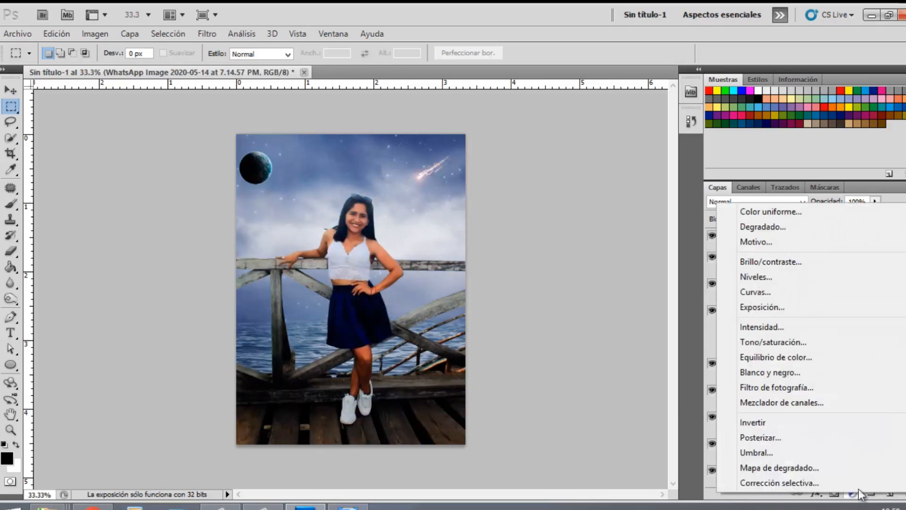
{"action": "left_click", "coordinate": [814, 362]}
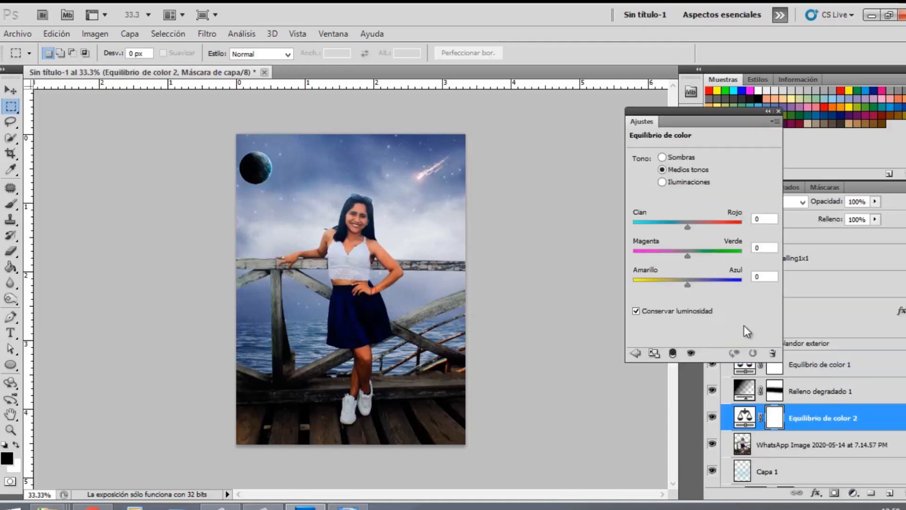
{"action": "left_click", "coordinate": [685, 229]}
{"action": "left_click", "coordinate": [729, 430], "text": "alt"}
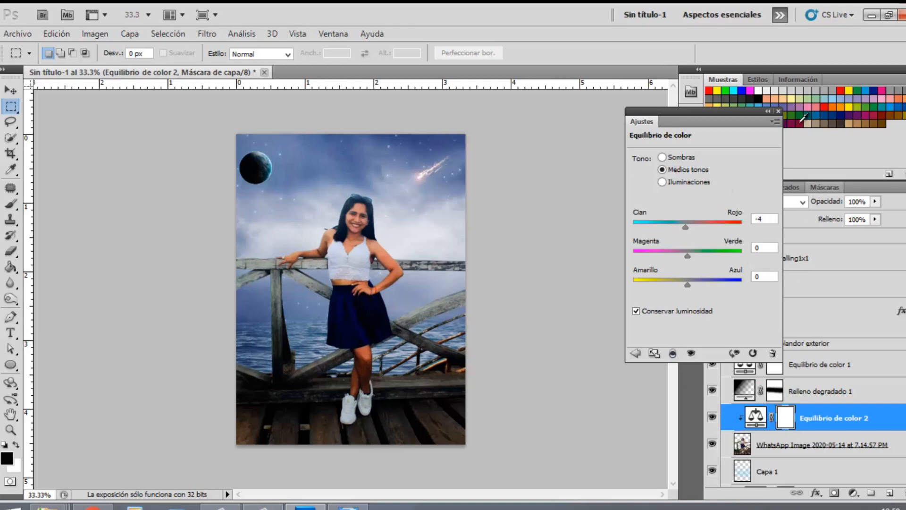
{"action": "left_click", "coordinate": [834, 492]}
{"action": "left_click", "coordinate": [802, 361]}
{"action": "key", "text": "ctrl+z"}
- Set the opacity of Relleno degradado 1 to 54%
{"action": "left_click", "coordinate": [823, 391]}
{"action": "left_click_drag", "start_coordinate": [831, 202], "coordinate": [848, 212]}
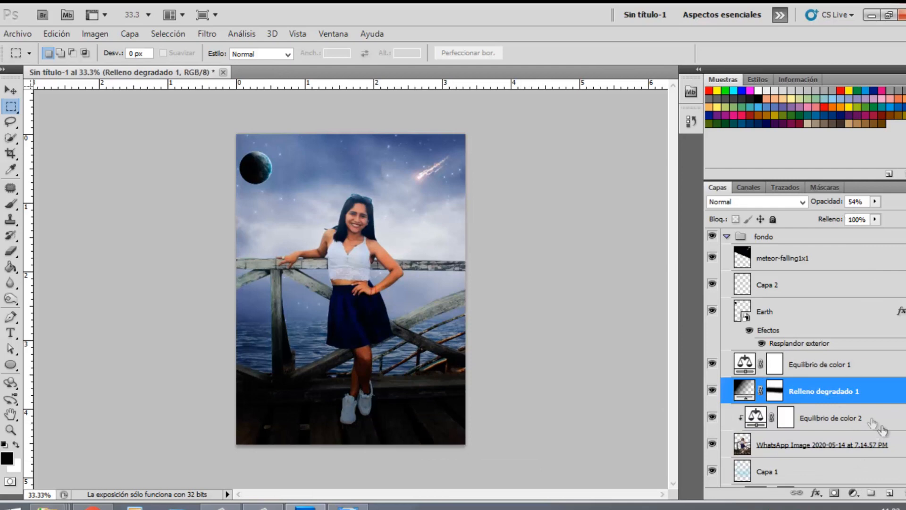
{"action": "left_click", "coordinate": [849, 444]}
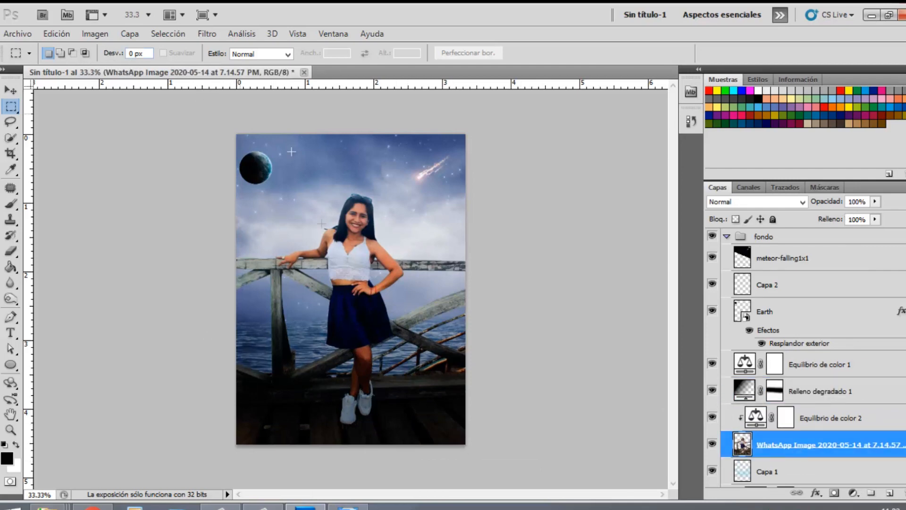
{"action": "left_click", "coordinate": [55, 34]}
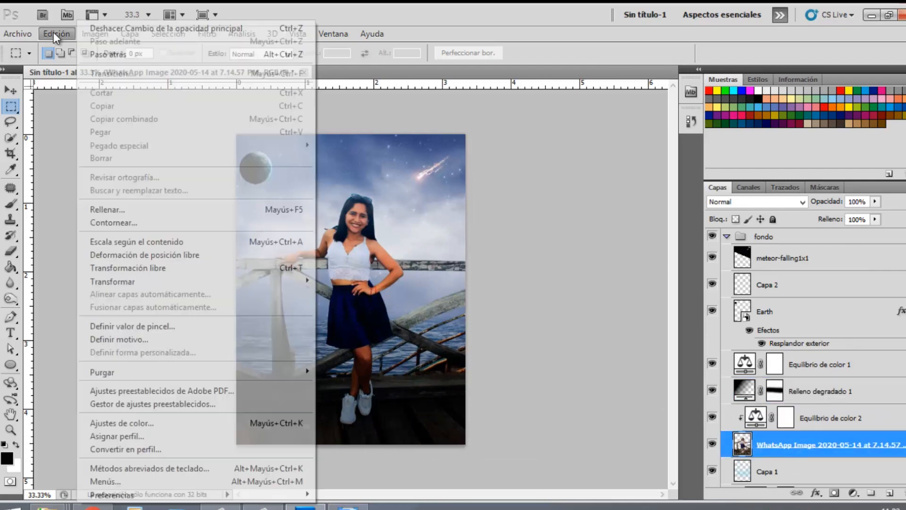
{"action": "left_click", "coordinate": [239, 208]}
{"action": "left_click", "coordinate": [493, 159]}
{"action": "left_click", "coordinate": [424, 264]}
{"action": "left_click", "coordinate": [554, 147]}
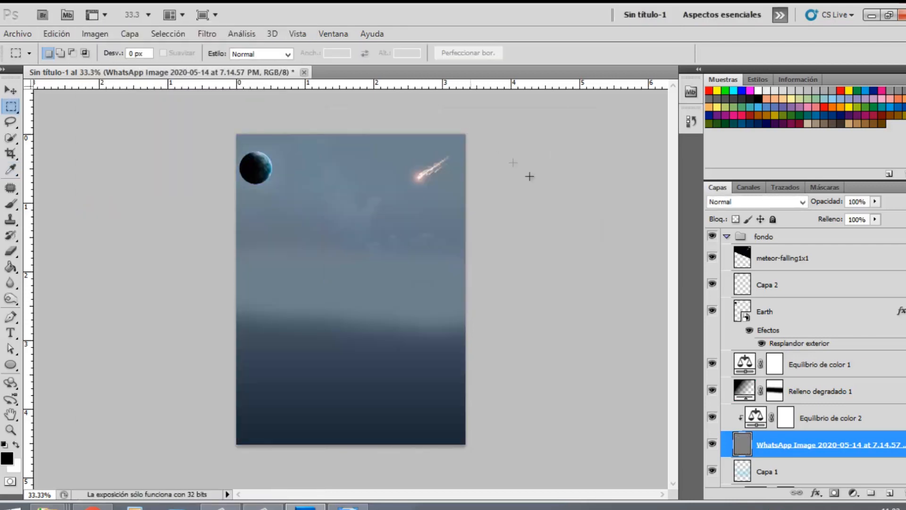
{"action": "left_click", "coordinate": [797, 203]}
{"action": "left_click", "coordinate": [762, 183]}
{"action": "scroll", "coordinate": [763, 453], "scroll_direction": "down", "scroll_amount": 3}
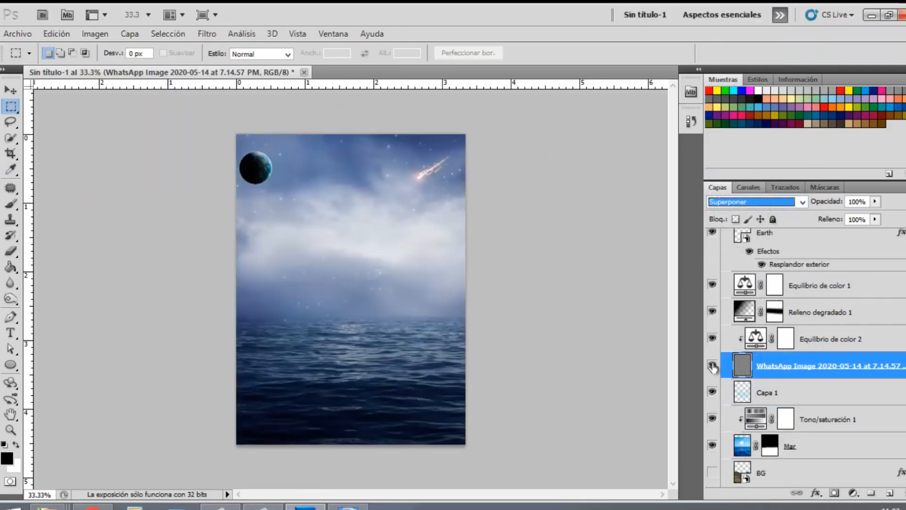
{"action": "key", "text": "ctrl+alt+z"}
{"action": "key", "text": "ctrl+alt+z"}
{"action": "key", "text": "ctrl+alt+z"}
{"action": "key", "text": "ctrl+alt+z"}
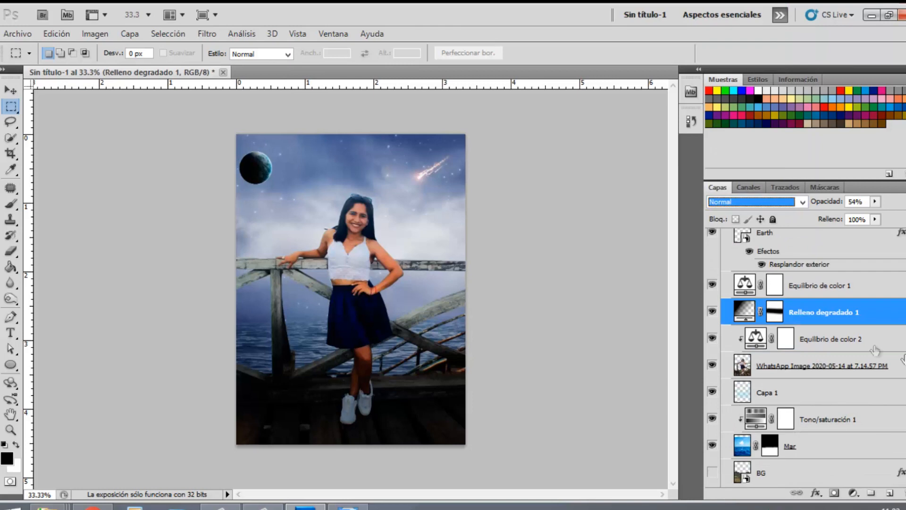
- Add a new layer clipped to the woman's photo, filled with 50% gris and blended in Superponer mode
{"action": "left_click", "coordinate": [890, 492]}
{"action": "left_click", "coordinate": [56, 34]}
{"action": "left_click", "coordinate": [66, 201]}
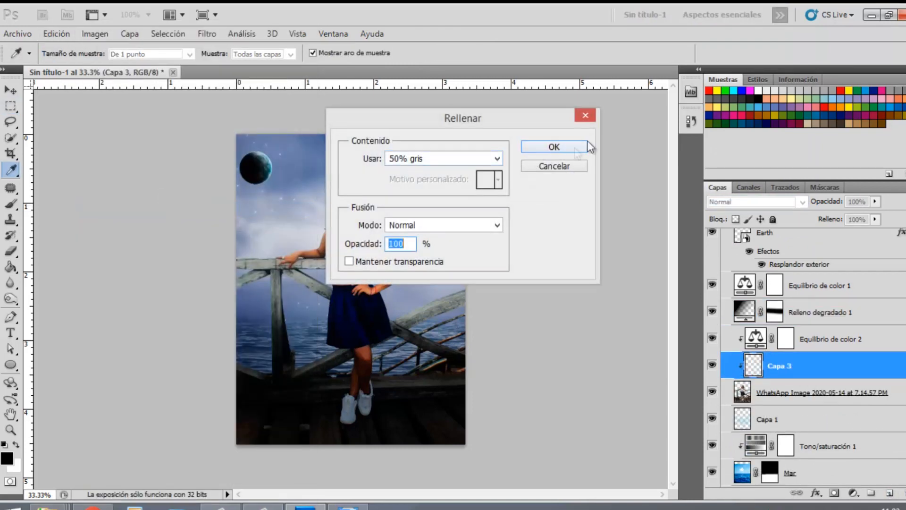
{"action": "key", "text": "Return"}
{"action": "left_click", "coordinate": [755, 202]}
{"action": "left_click", "coordinate": [736, 354]}
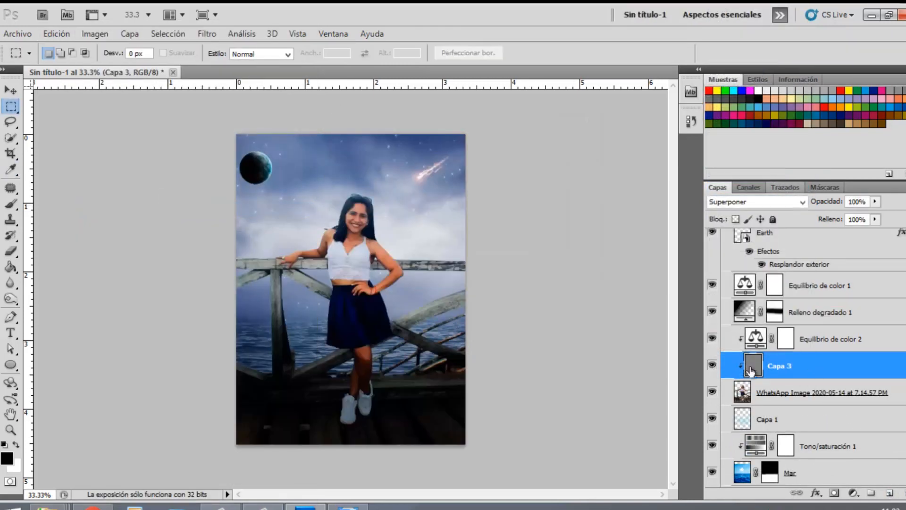
- Lighten the edges of the woman and the top rail on Capa 3 with the Dodge tool at 25% midtone exposure
{"action": "left_click", "coordinate": [10, 298]}
{"action": "double_click", "coordinate": [10, 430]}
{"action": "scroll", "coordinate": [486, 352], "scroll_direction": "up", "scroll_amount": 5}
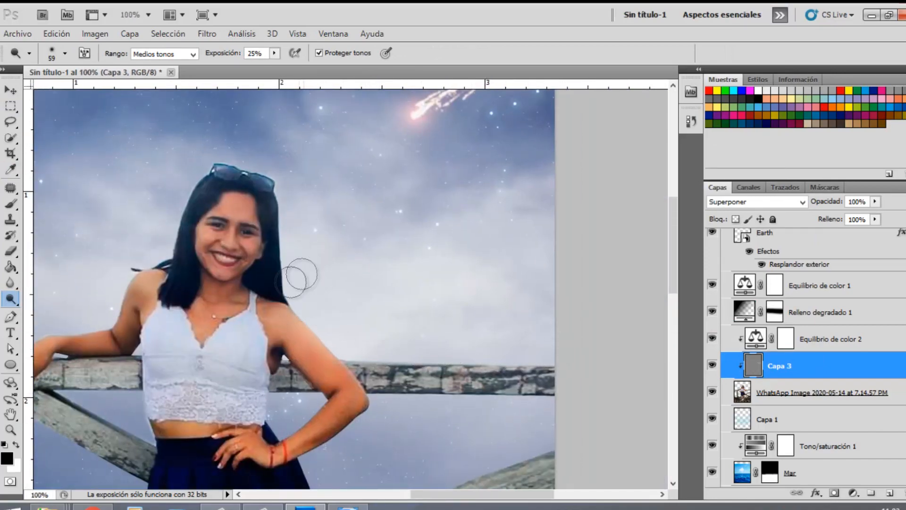
{"action": "scroll", "coordinate": [283, 198], "scroll_direction": "up", "scroll_amount": 1}
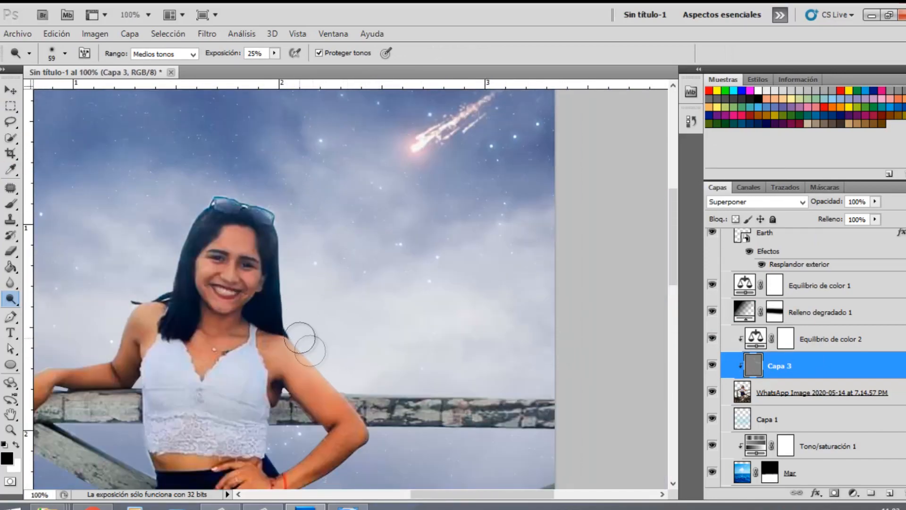
{"action": "left_click_drag", "start_coordinate": [203, 219], "coordinate": [436, 174]}
{"action": "left_click_drag", "start_coordinate": [321, 286], "coordinate": [352, 382]}
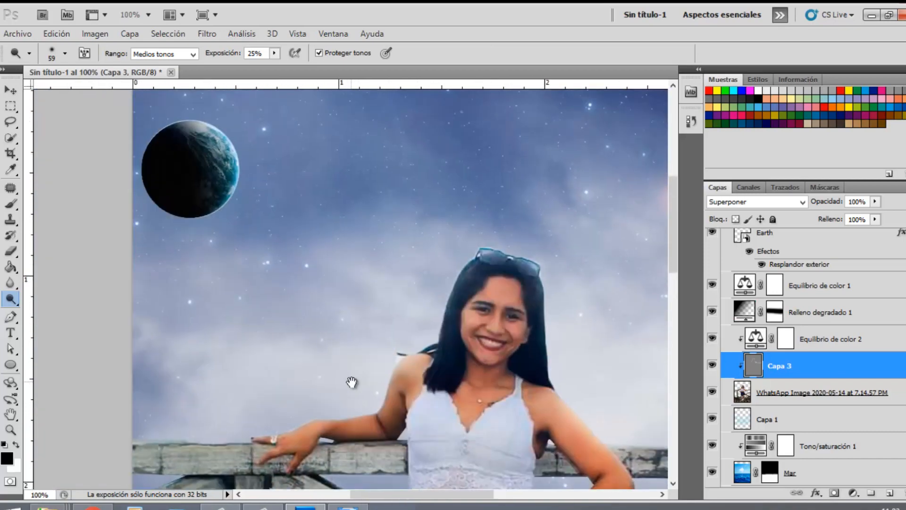
{"action": "left_click_drag", "start_coordinate": [567, 367], "coordinate": [485, 197]}
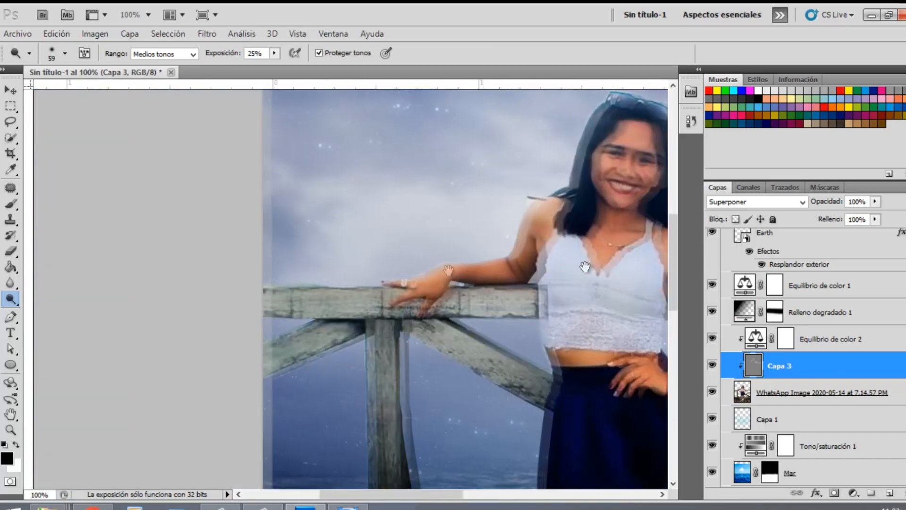
{"action": "left_click_drag", "start_coordinate": [259, 259], "coordinate": [269, 261]}
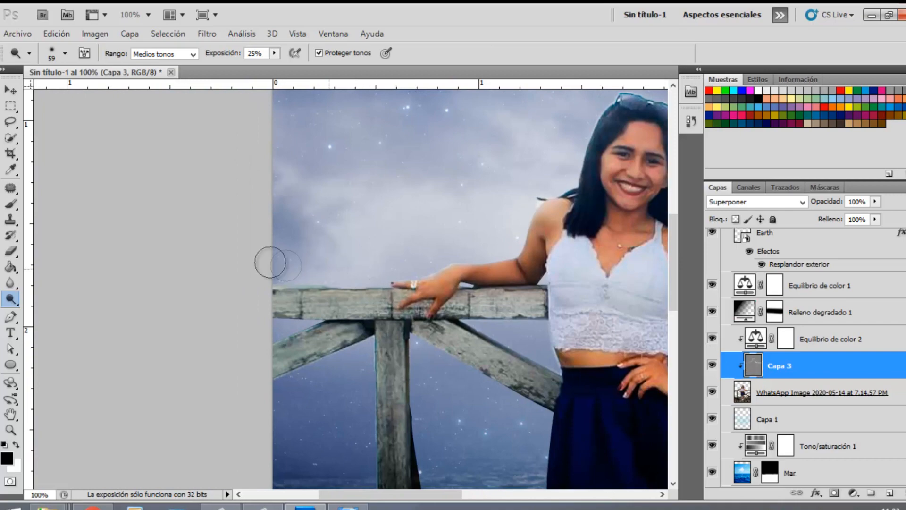
- Darken the shadow areas of the woman on Capa 3 with the Burn tool at 10% midtone exposure
{"action": "left_click_drag", "start_coordinate": [742, 392], "coordinate": [736, 326]}
{"action": "key", "text": "ctrl+z"}
{"action": "key", "text": "ctrl+minus"}
{"action": "key", "text": "ctrl+minus"}
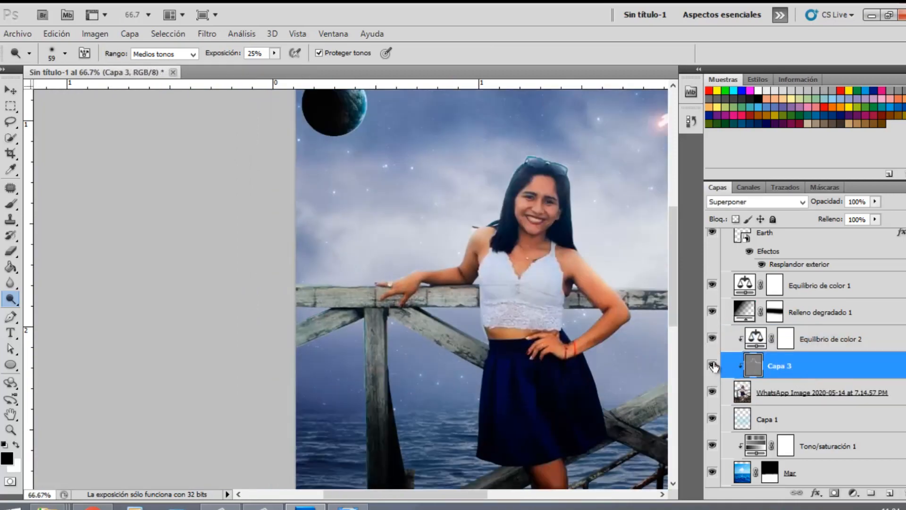
{"action": "left_click_drag", "start_coordinate": [11, 299], "coordinate": [48, 309]}
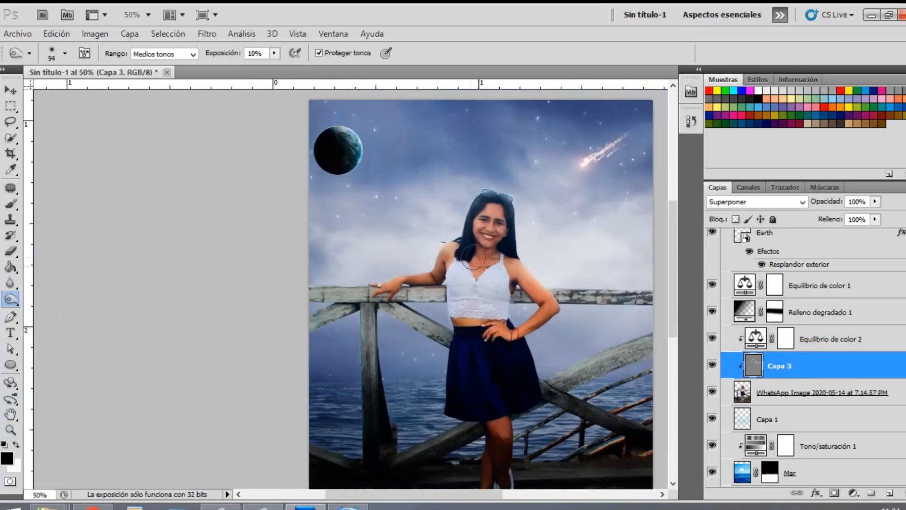
{"action": "scroll", "coordinate": [471, 330], "scroll_direction": "down", "scroll_amount": 3}
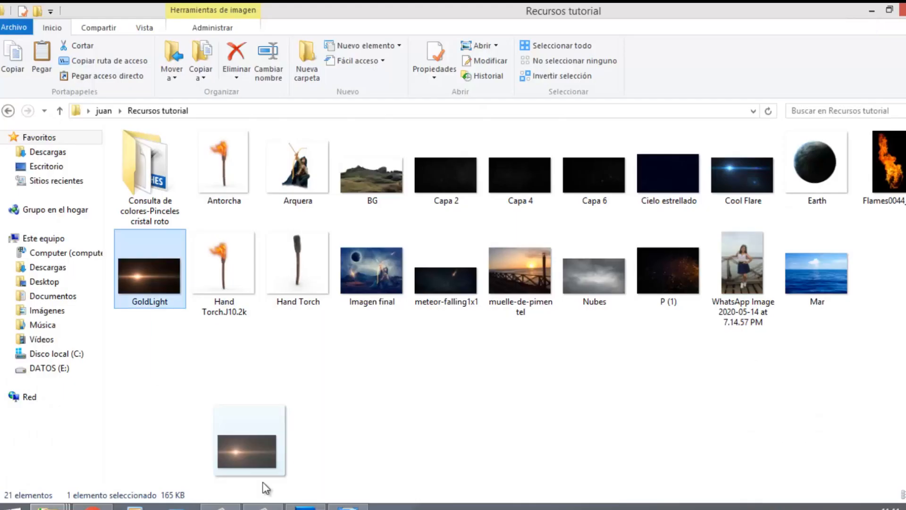
- Place the GoldLight image from the Recursos tutorial folder and flatten it into a thin band along the top rail, about 14.11% wide and 1.5% high
{"action": "left_click_drag", "start_coordinate": [263, 488], "coordinate": [425, 261]}
{"action": "left_click_drag", "start_coordinate": [258, 265], "coordinate": [244, 266]}
{"action": "left_click_drag", "start_coordinate": [485, 260], "coordinate": [673, 199]}
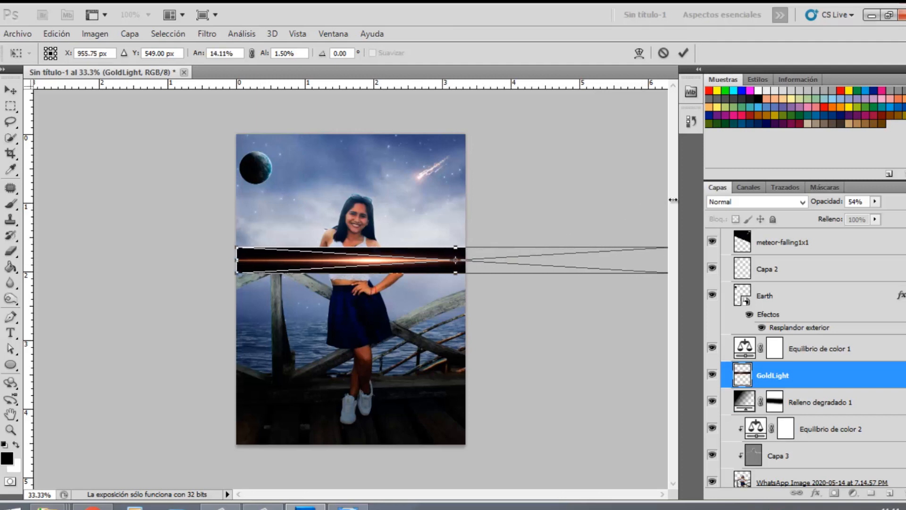
{"action": "mouse_move", "coordinate": [431, 261]}
{"action": "left_mouse_down"}
{"action": "mouse_move", "coordinate": [474, 244]}
{"action": "mouse_move", "coordinate": [415, 259]}
{"action": "left_mouse_up"}
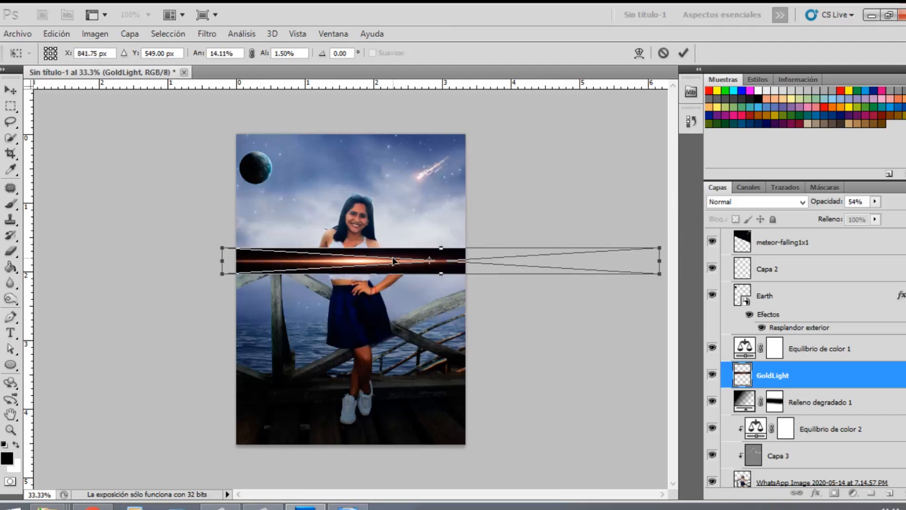
{"action": "key", "text": "Return"}
- Set GoldLight's blend mode to Trama and raise the black input level in its Niveles adjustment
{"action": "left_click", "coordinate": [794, 202]}
{"action": "left_click", "coordinate": [793, 128]}
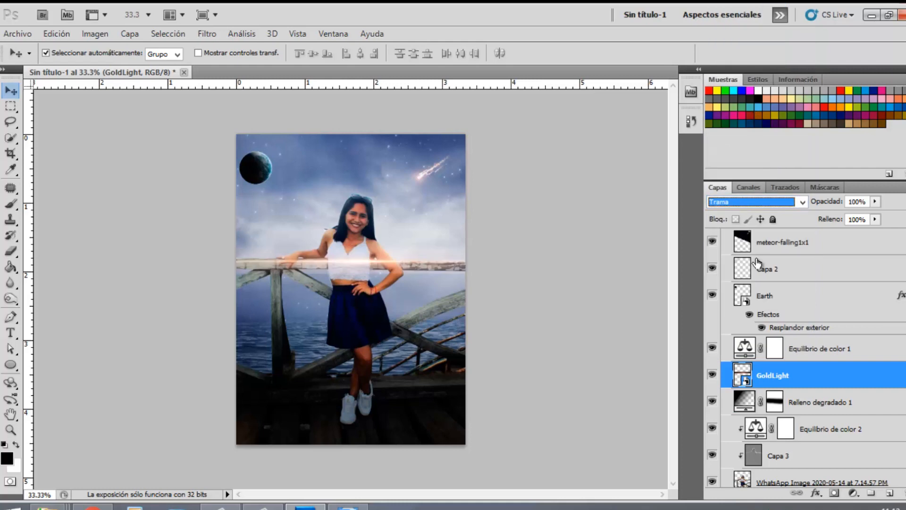
{"action": "key", "text": "ctrl+l"}
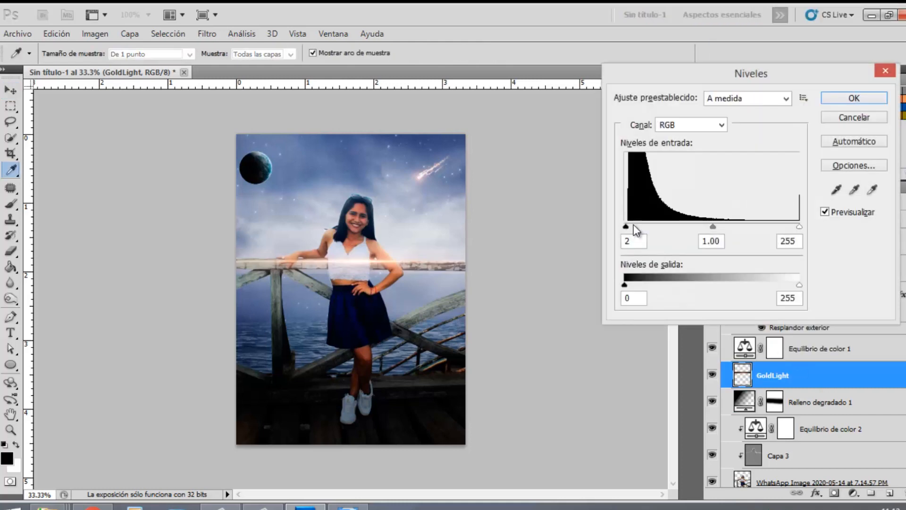
{"action": "left_click_drag", "start_coordinate": [626, 225], "coordinate": [664, 229]}
{"action": "key", "text": "Return"}
- Move GoldLight below Capa 3, clipped to the woman's photo, and give it an inverted, fully black layer mask
{"action": "scroll", "coordinate": [803, 354], "scroll_direction": "down", "scroll_amount": 2}
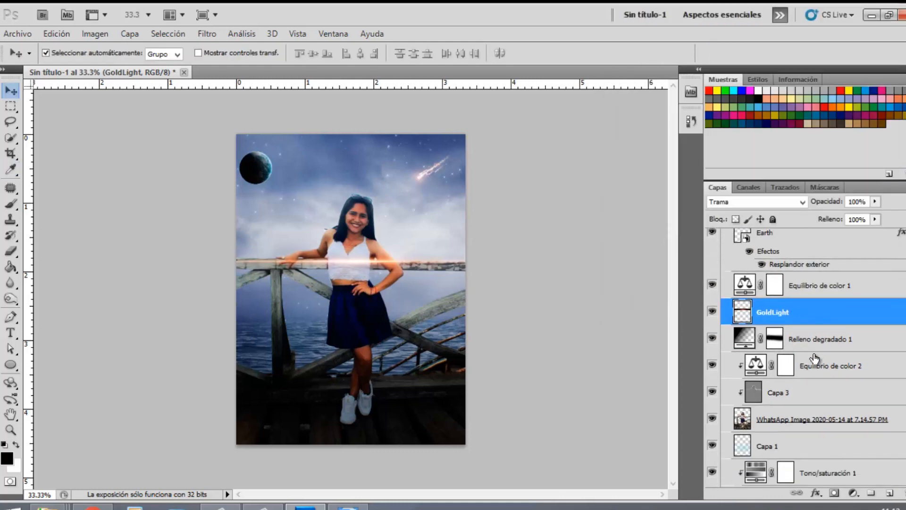
{"action": "left_click_drag", "start_coordinate": [797, 314], "coordinate": [798, 401]}
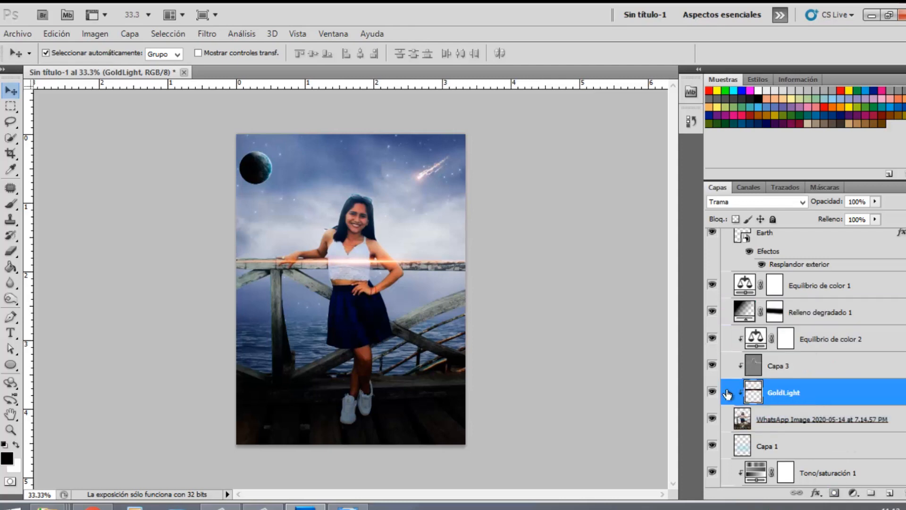
{"action": "left_click", "coordinate": [834, 493]}
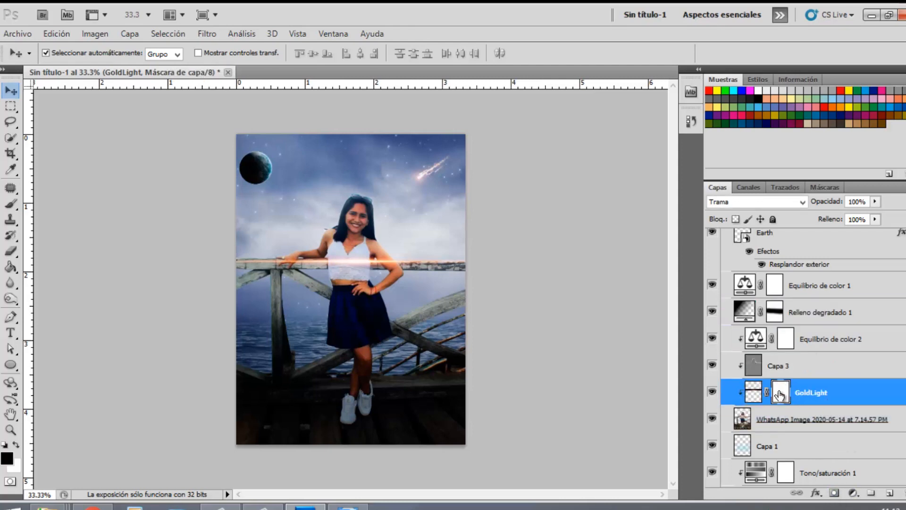
{"action": "key", "text": "ctrl+i"}
- Paint white on GoldLight's mask along the top rail on both sides of the woman
{"action": "key", "text": "ctrl+plus"}
{"action": "key", "text": "ctrl+plus"}
{"action": "left_click", "coordinate": [10, 204]}
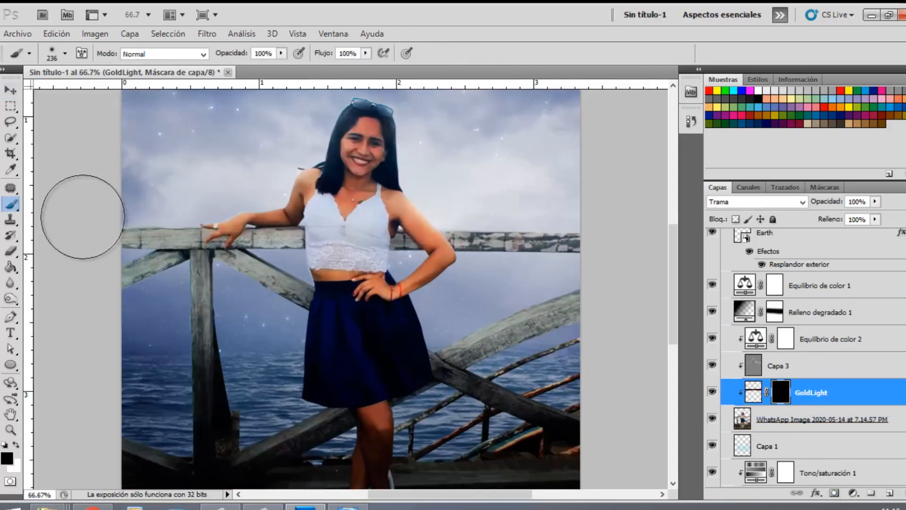
{"action": "mouse_move", "coordinate": [451, 230]}
{"action": "left_mouse_down"}
{"action": "mouse_move", "coordinate": [588, 230]}
{"action": "mouse_move", "coordinate": [434, 233]}
{"action": "left_mouse_up"}
{"action": "key", "text": "ctrl+z"}
{"action": "mouse_move", "coordinate": [582, 227]}
{"action": "left_mouse_down"}
{"action": "mouse_move", "coordinate": [458, 222]}
{"action": "mouse_move", "coordinate": [645, 205]}
{"action": "left_mouse_up"}
{"action": "left_click_drag", "start_coordinate": [182, 227], "coordinate": [64, 229]}
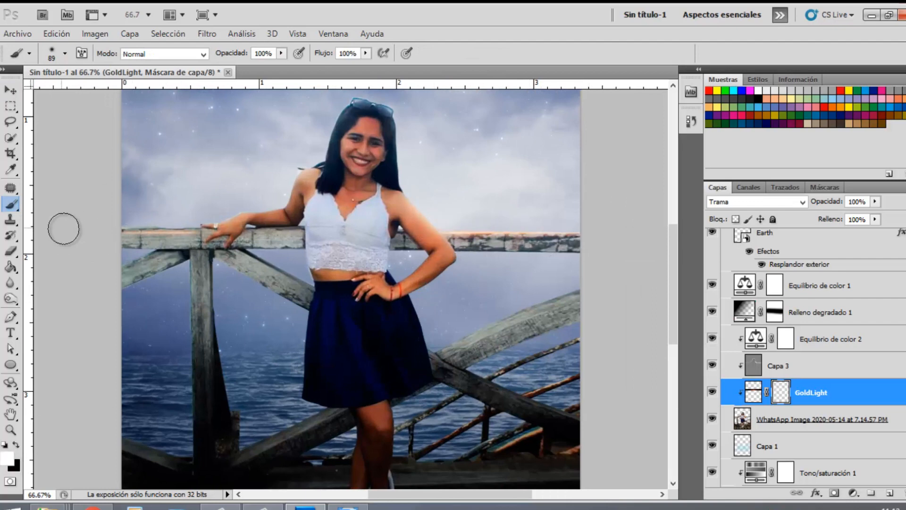
- Rotate the GoldLight streak by about 0.59° to follow the slope of the top rail
{"action": "key", "text": "ctrl+t"}
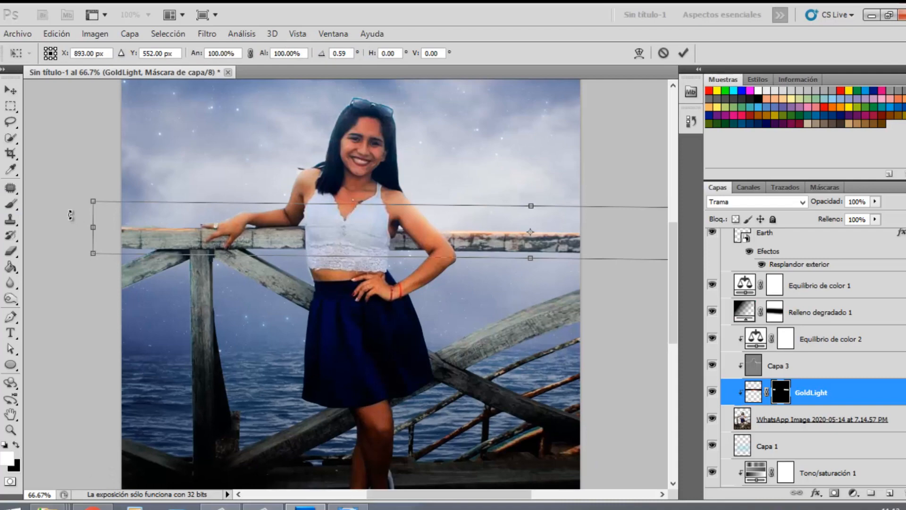
{"action": "key", "text": "Return"}
{"action": "key", "text": "ctrl+minus"}
{"action": "key", "text": "ctrl+minus"}
{"action": "key", "text": "ctrl+plus"}
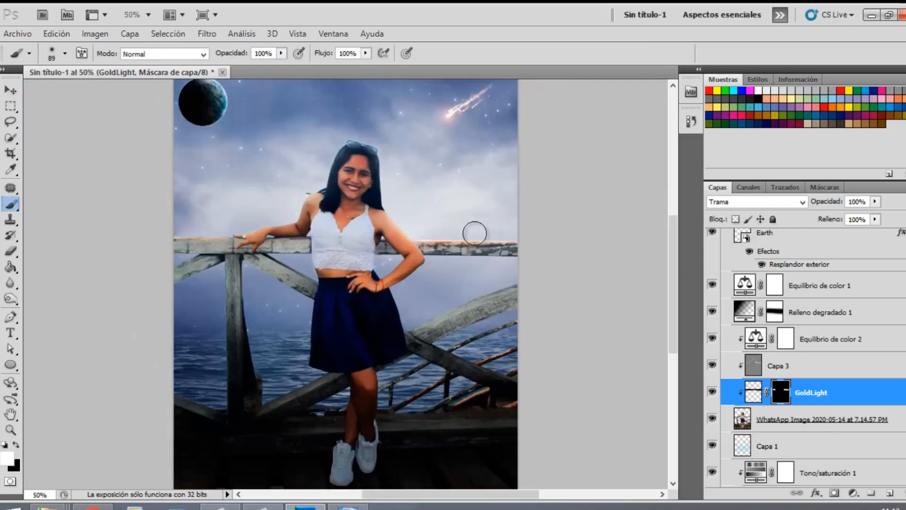
- Duplicate the GoldLight layer and rotate the copy to about -36.5° over the diagonal brace beside the skirt
{"action": "key", "text": "v"}
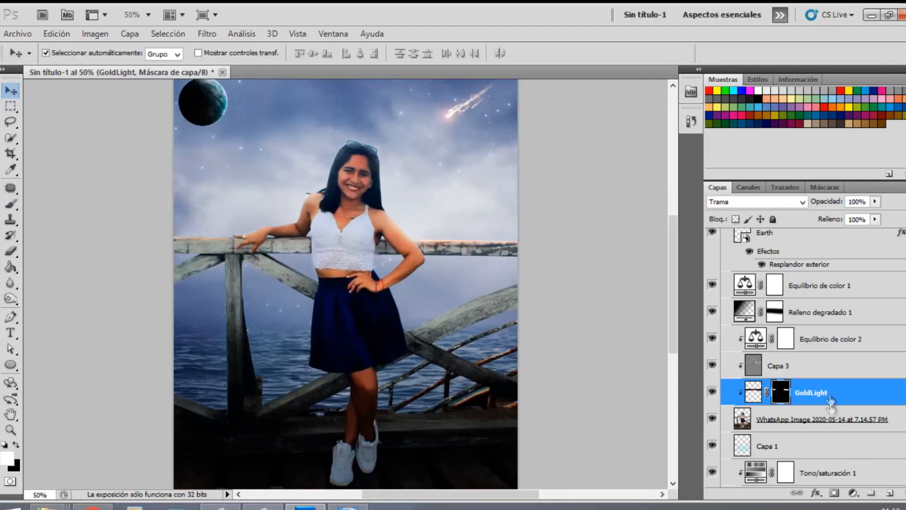
{"action": "right_click", "coordinate": [829, 399]}
{"action": "left_click", "coordinate": [774, 105]}
{"action": "left_click", "coordinate": [599, 159]}
{"action": "key", "text": "ctrl+t"}
{"action": "left_click_drag", "start_coordinate": [590, 274], "coordinate": [590, 203]}
{"action": "left_click_drag", "start_coordinate": [517, 218], "coordinate": [508, 269]}
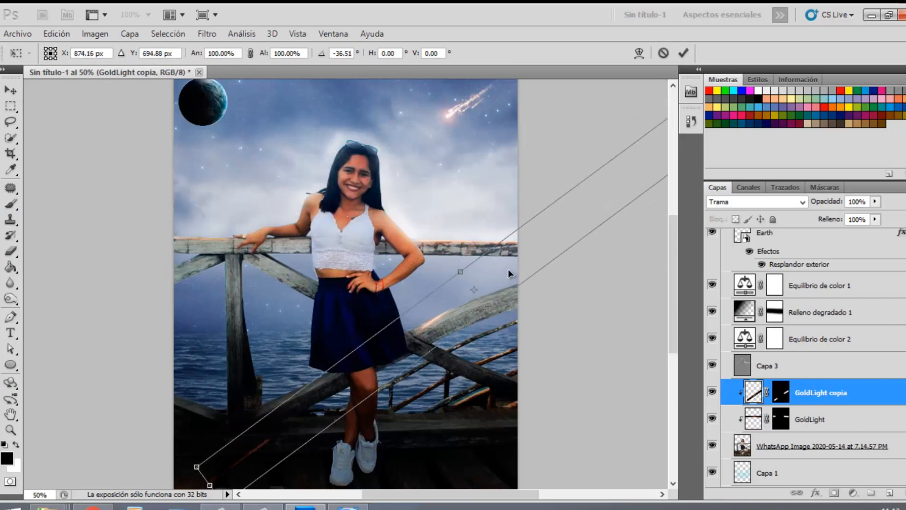
- Scale, reshape and align the GoldLight copy along the upper edge of the diagonal brace and apply the transform
{"action": "left_click_drag", "start_coordinate": [197, 467], "coordinate": [333, 379]}
{"action": "left_click_drag", "start_coordinate": [481, 299], "coordinate": [489, 308]}
{"action": "left_click_drag", "start_coordinate": [624, 187], "coordinate": [638, 210]}
{"action": "left_click_drag", "start_coordinate": [577, 238], "coordinate": [538, 257]}
{"action": "right_click", "coordinate": [490, 287]}
{"action": "left_click", "coordinate": [548, 391]}
{"action": "left_click_drag", "start_coordinate": [588, 241], "coordinate": [650, 212]}
{"action": "left_click_drag", "start_coordinate": [583, 230], "coordinate": [684, 195]}
{"action": "left_click_drag", "start_coordinate": [650, 212], "coordinate": [684, 206]}
{"action": "left_click_drag", "start_coordinate": [294, 397], "coordinate": [217, 431]}
{"action": "left_click_drag", "start_coordinate": [289, 387], "coordinate": [282, 390]}
{"action": "left_click_drag", "start_coordinate": [561, 255], "coordinate": [595, 234]}
{"action": "left_click_drag", "start_coordinate": [498, 294], "coordinate": [523, 277]}
{"action": "key", "text": "Return"}
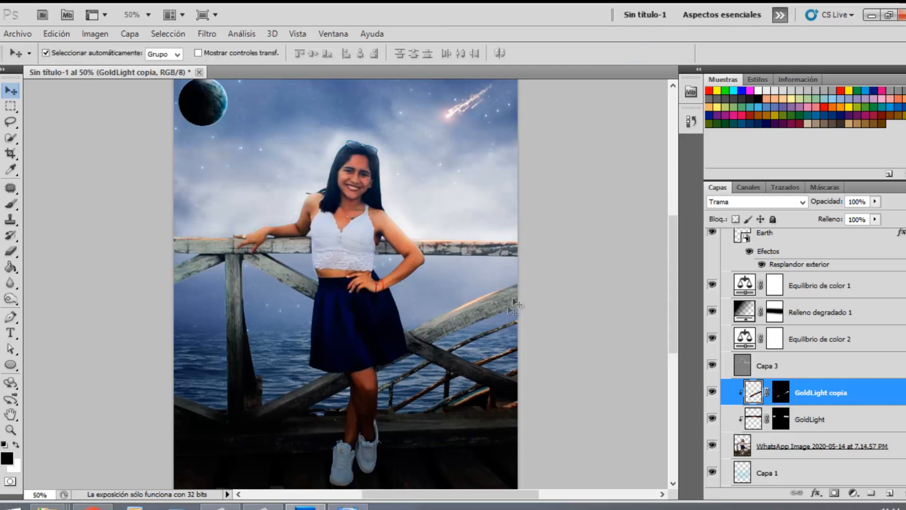
- Replace GoldLight copia with a new layer copied from its section over the diagonal brace, clipped to the woman's photo
{"action": "key", "text": "m"}
{"action": "left_click_drag", "start_coordinate": [395, 270], "coordinate": [558, 340]}
{"action": "key", "text": "ctrl+j"}
{"action": "left_click", "coordinate": [810, 421]}
{"action": "key", "text": "Delete"}
{"action": "left_click", "coordinate": [806, 398]}
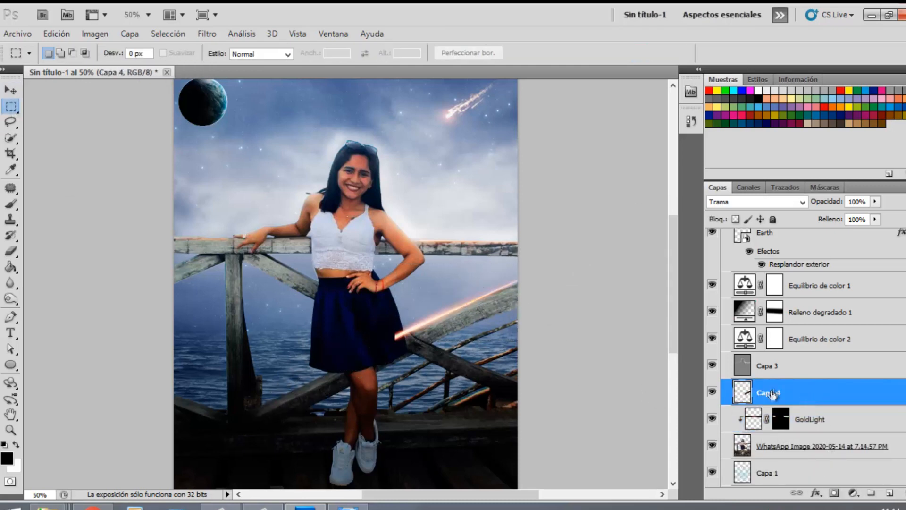
{"action": "key", "text": "ctrl+alt+g"}
- Add a mask to Capa 4, hide a round spot near the skirt hem and set the layer's opacity to 63%
{"action": "left_click", "coordinate": [834, 492]}
{"action": "key", "text": "e"}
{"action": "left_click", "coordinate": [364, 369]}
{"action": "left_click_drag", "start_coordinate": [823, 204], "coordinate": [803, 207]}
{"action": "key", "text": "v"}
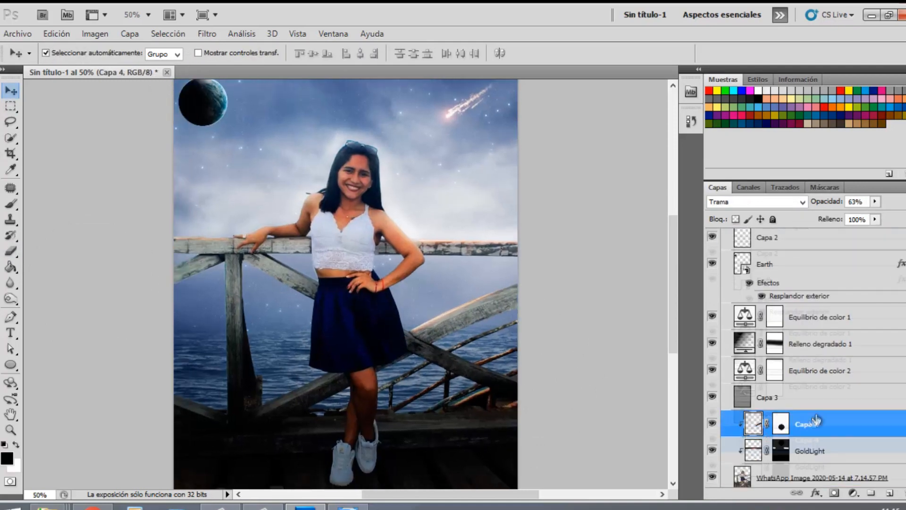
- Duplicate Capa 4 and place the copy along the lower diagonal brace beneath the skirt hem
{"action": "key", "text": "ctrl+t"}
{"action": "key", "text": "Return"}
{"action": "key", "text": "ctrl+t"}
{"action": "left_click_drag", "start_coordinate": [502, 307], "coordinate": [289, 397]}
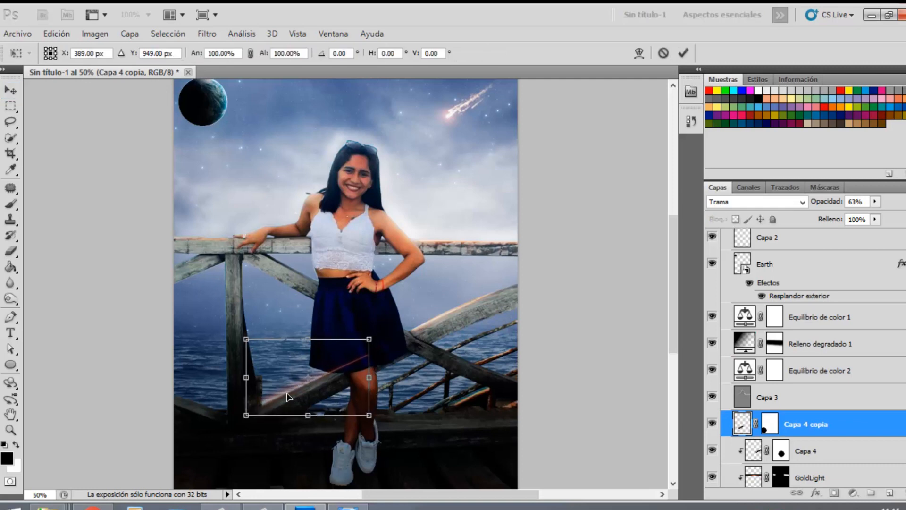
{"action": "key", "text": "Return"}
- Erase the part of Capa 4 copia's light streak that overlaps the skirt, using a 106 px eraser
{"action": "key", "text": "e"}
{"action": "right_click", "coordinate": [435, 364]}
{"action": "left_click_drag", "start_coordinate": [401, 314], "coordinate": [353, 314]}
{"action": "key", "text": "Return"}
{"action": "left_click_drag", "start_coordinate": [365, 353], "coordinate": [343, 360]}
{"action": "key", "text": "ctrl+minus"}
{"action": "key", "text": "ctrl+plus"}
{"action": "left_click", "coordinate": [12, 90]}
{"action": "key", "text": "e"}
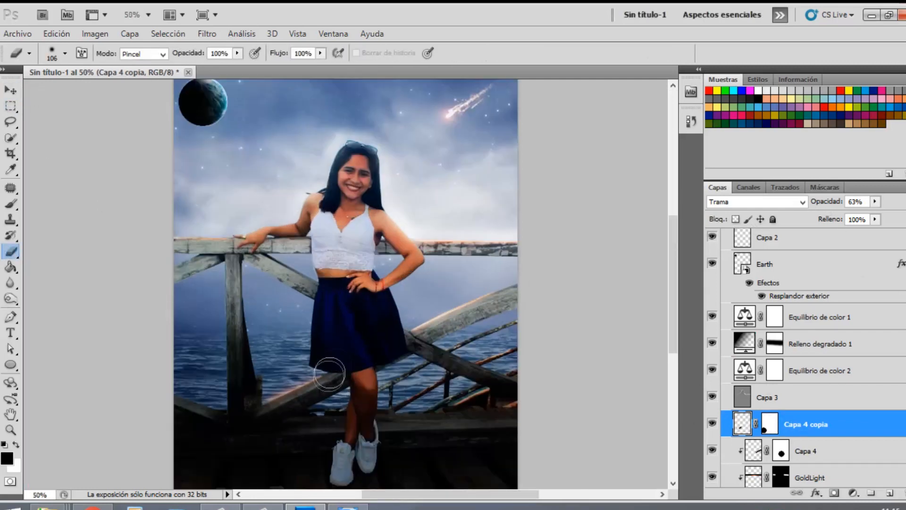
- Move Capa 3 directly above the woman's photo, clipped to it, and set its opacity to 66%
{"action": "key", "text": "alt+bracketleft"}
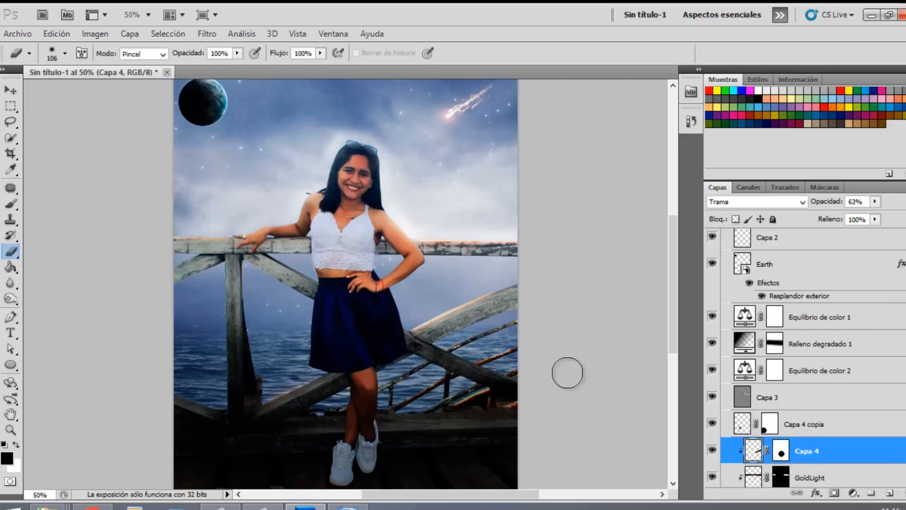
{"action": "left_click", "coordinate": [742, 399]}
{"action": "key", "text": "b"}
{"action": "right_click", "coordinate": [489, 324]}
{"action": "left_click", "coordinate": [455, 344]}
{"action": "right_click", "coordinate": [10, 298]}
{"action": "left_click", "coordinate": [57, 298]}
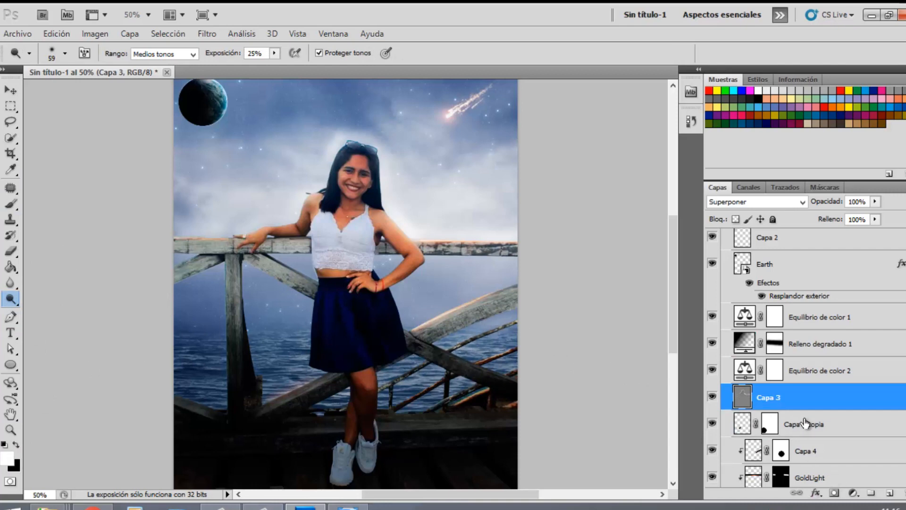
{"action": "left_click_drag", "start_coordinate": [835, 406], "coordinate": [833, 433]}
{"action": "left_click_drag", "start_coordinate": [816, 201], "coordinate": [804, 205]}
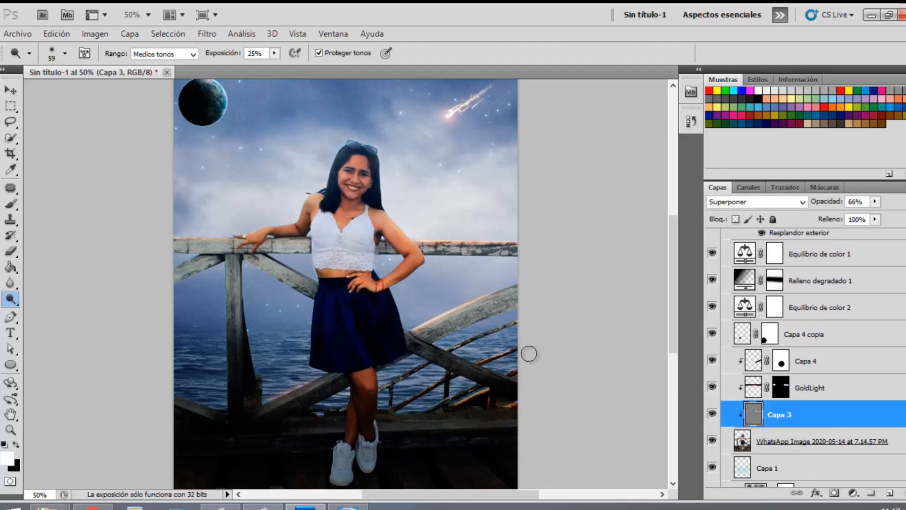
- Burn the shaded wood around the top of the vertical post on Capa 3 with a 94 px brush and reduce the brush to 73 px
{"action": "right_click", "coordinate": [506, 329]}
{"action": "type", "text": "32"}
{"action": "key", "text": "Return"}
{"action": "right_click", "coordinate": [249, 300]}
{"action": "type", "text": "94"}
{"action": "key", "text": "Return"}
{"action": "right_click", "coordinate": [11, 299]}
{"action": "left_click", "coordinate": [61, 324]}
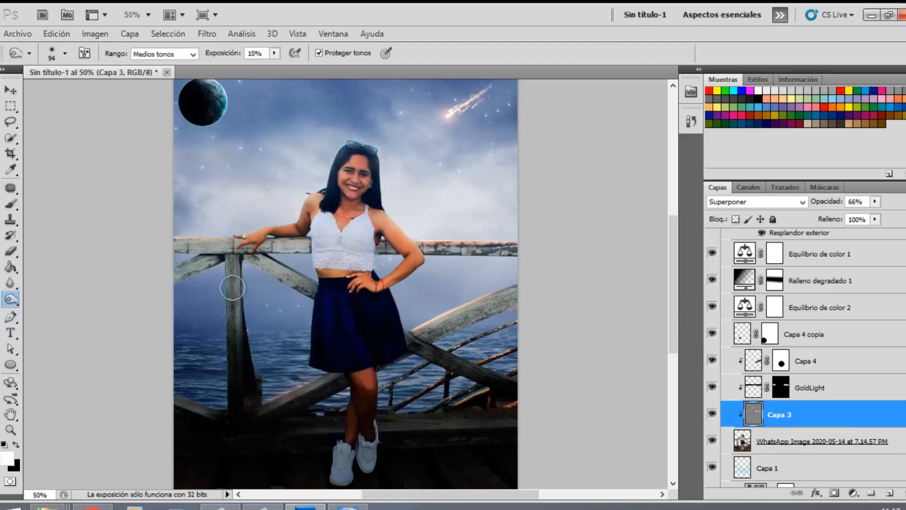
{"action": "left_click_drag", "start_coordinate": [224, 251], "coordinate": [235, 249]}
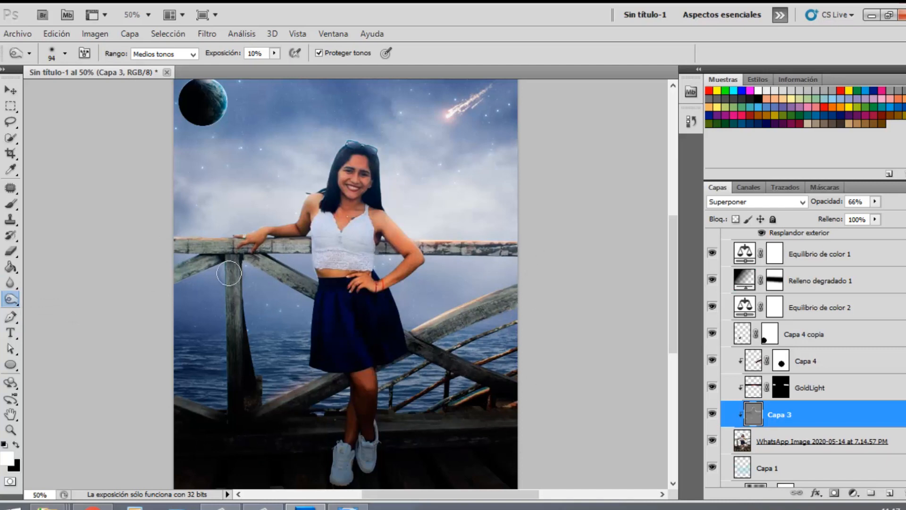
{"action": "right_click", "coordinate": [447, 225]}
{"action": "type", "text": "73"}
{"action": "key", "text": "Return"}
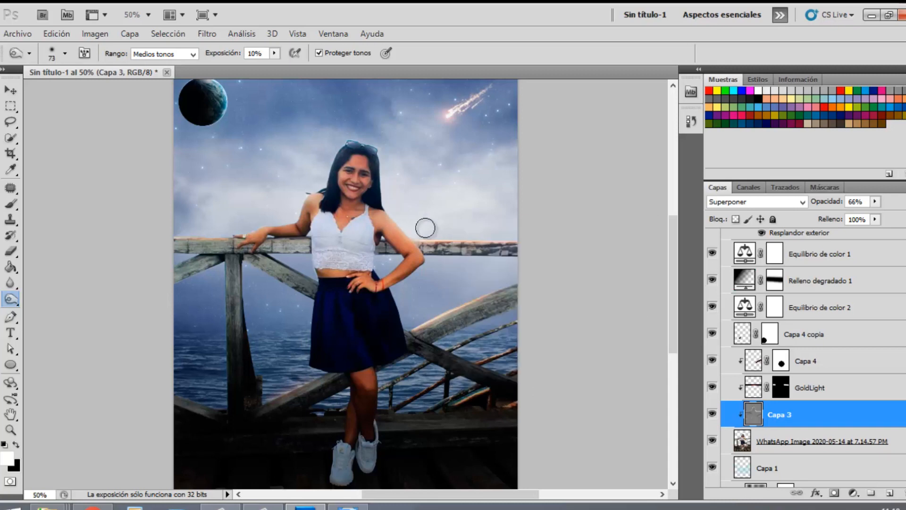
{"action": "key", "text": "ctrl+minus"}
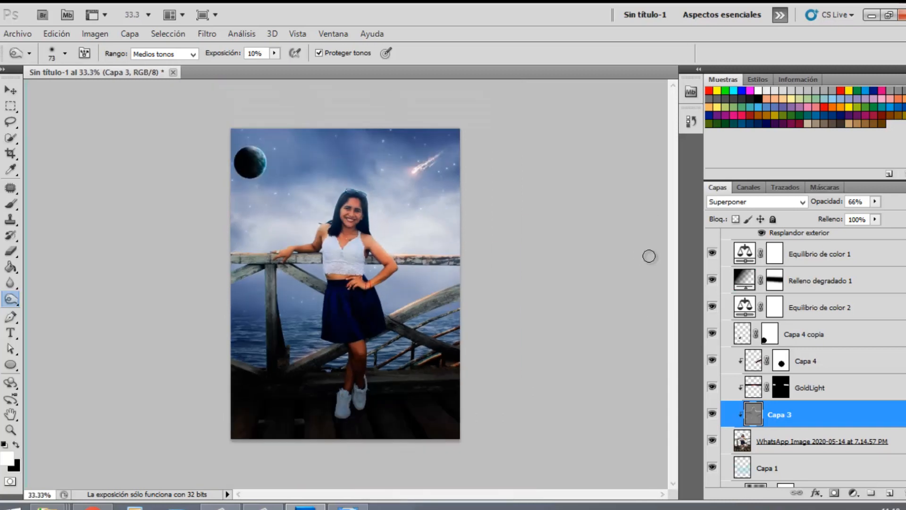
- Try a selective colour correction of the reds in the woman's photo with cyan +23%, magenta -24% and yellow -42%
{"action": "left_click", "coordinate": [810, 446]}
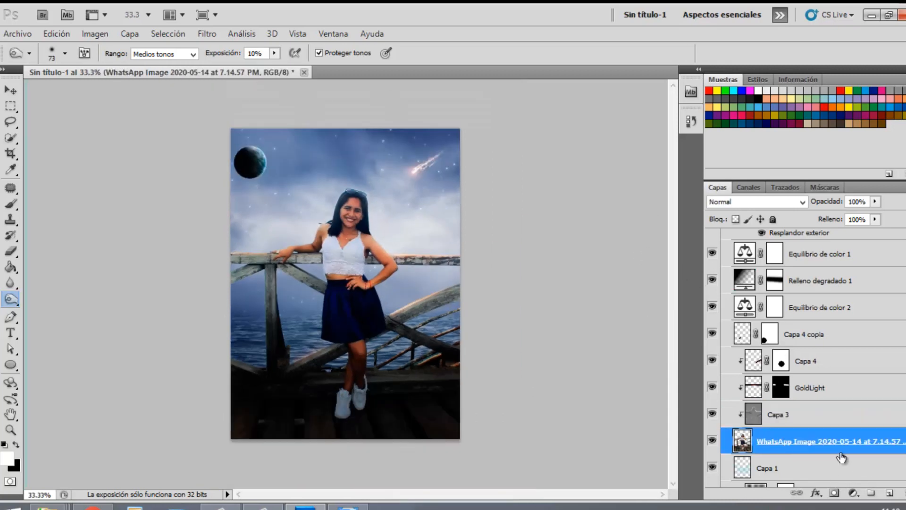
{"action": "left_click", "coordinate": [852, 493]}
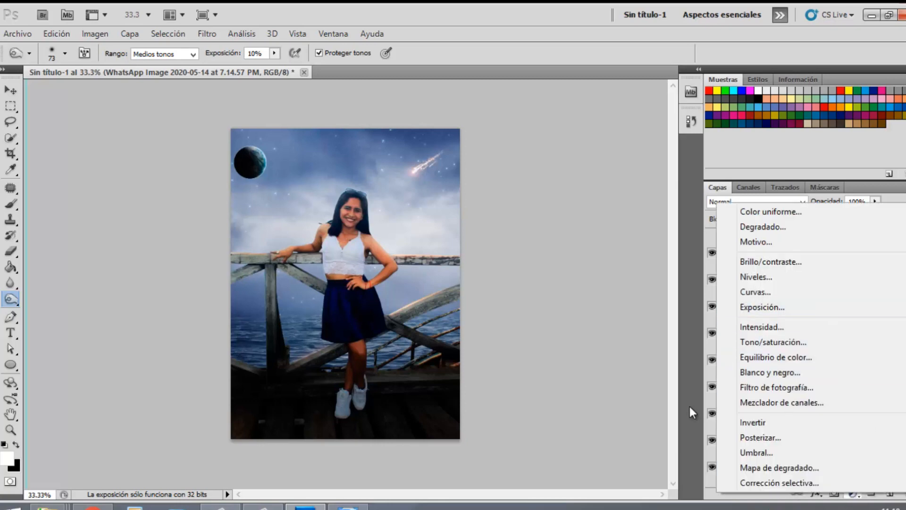
{"action": "left_click", "coordinate": [95, 34]}
{"action": "mouse_move", "coordinate": [101, 66]}
{"action": "left_click", "coordinate": [340, 260]}
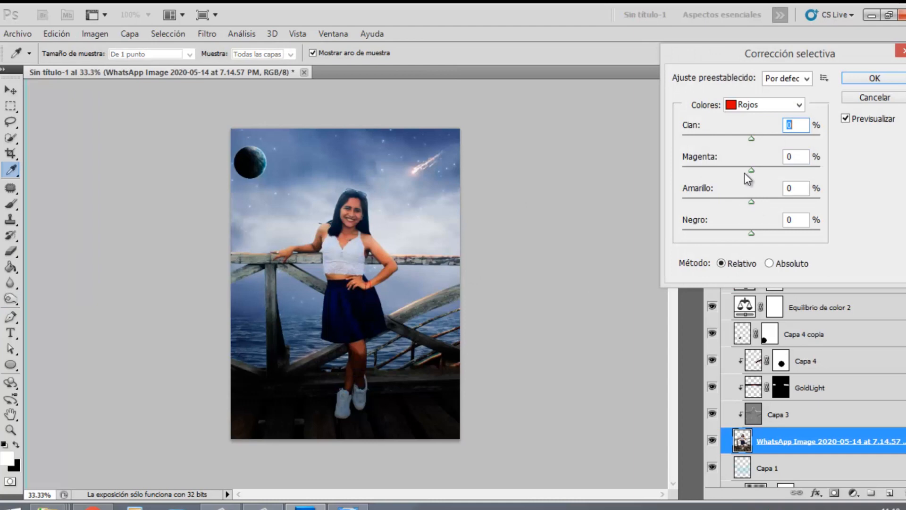
{"action": "left_click_drag", "start_coordinate": [718, 171], "coordinate": [737, 171]}
{"action": "left_click_drag", "start_coordinate": [752, 202], "coordinate": [765, 201]}
{"action": "left_click_drag", "start_coordinate": [751, 138], "coordinate": [758, 140]}
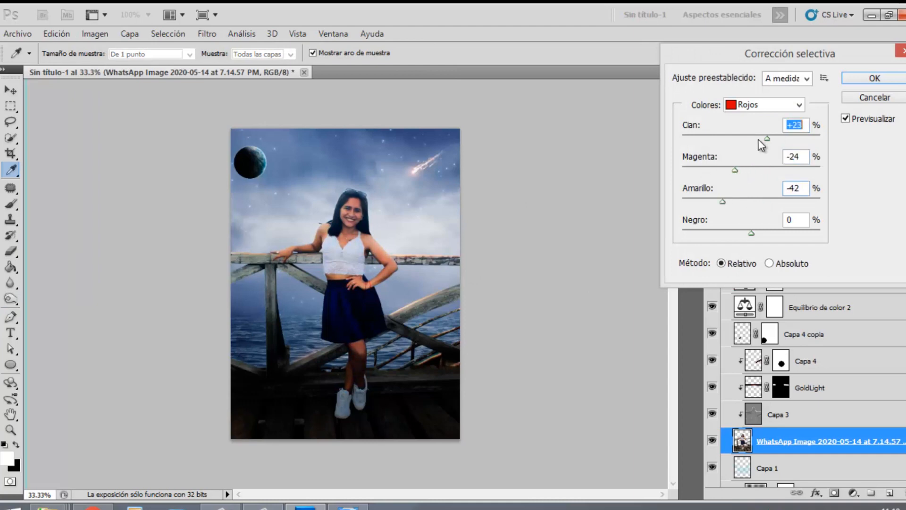
{"action": "left_click", "coordinate": [880, 92]}
- Dodge the woman's skin and top on the photo layer with a 114 px brush at 25% exposure and undo the last stroke
{"action": "left_click", "coordinate": [833, 415]}
{"action": "left_click", "coordinate": [753, 445]}
{"action": "right_click", "coordinate": [344, 232]}
{"action": "left_click_drag", "start_coordinate": [369, 245], "coordinate": [376, 245]}
{"action": "mouse_move", "coordinate": [352, 205]}
{"action": "left_mouse_down"}
{"action": "mouse_move", "coordinate": [354, 229]}
{"action": "mouse_move", "coordinate": [321, 235]}
{"action": "mouse_move", "coordinate": [301, 257]}
{"action": "left_mouse_up"}
{"action": "mouse_move", "coordinate": [373, 249]}
{"action": "left_mouse_down"}
{"action": "mouse_move", "coordinate": [379, 276]}
{"action": "mouse_move", "coordinate": [350, 278]}
{"action": "left_mouse_up"}
{"action": "mouse_move", "coordinate": [361, 348]}
{"action": "left_mouse_down"}
{"action": "mouse_move", "coordinate": [354, 363]}
{"action": "mouse_move", "coordinate": [360, 360]}
{"action": "left_mouse_up"}
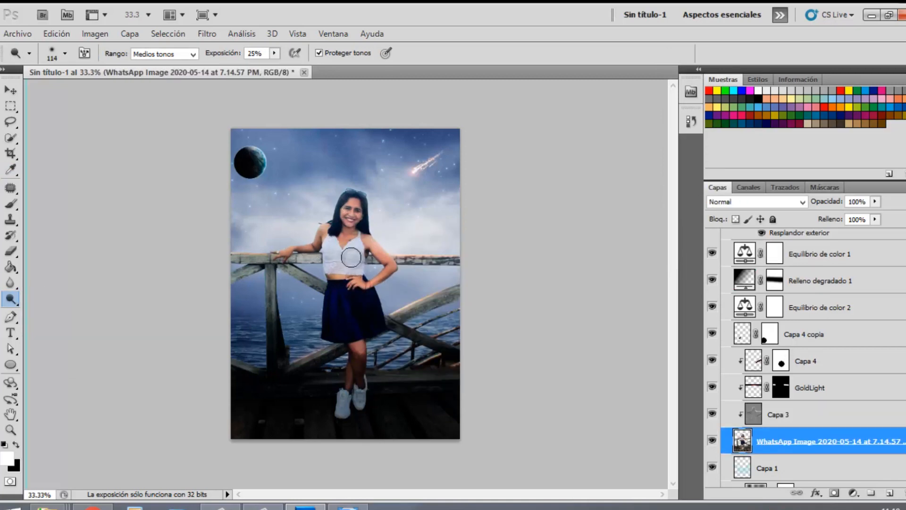
{"action": "left_click_drag", "start_coordinate": [350, 226], "coordinate": [353, 209]}
{"action": "key", "text": "ctrl+z"}
- Set the opacity of the Relleno degradado 1 layer to 17%
{"action": "scroll", "coordinate": [727, 383], "scroll_direction": "up", "scroll_amount": 1}
{"action": "left_click", "coordinate": [808, 296]}
{"action": "mouse_move", "coordinate": [826, 201]}
{"action": "left_mouse_down"}
{"action": "mouse_move", "coordinate": [800, 205]}
{"action": "mouse_move", "coordinate": [839, 204]}
{"action": "left_mouse_up"}
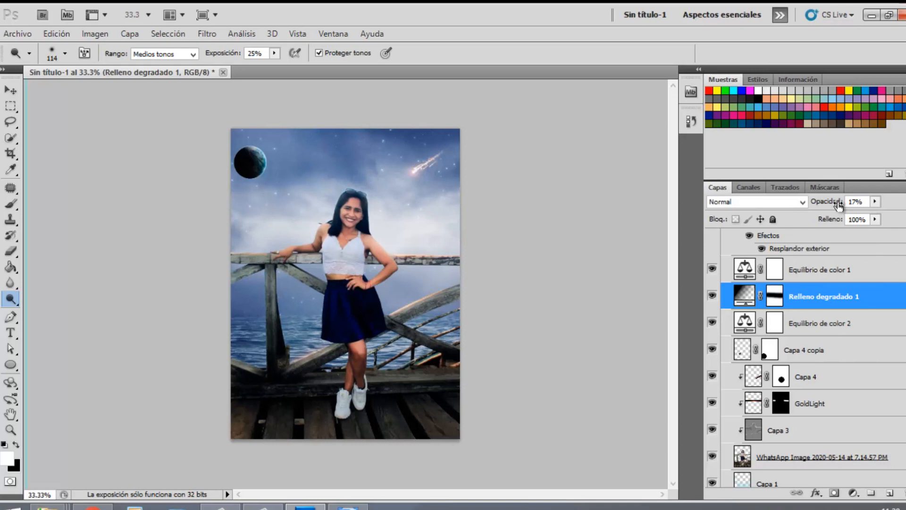
- Group the Capa 4 copia, Capa 4 and GoldLight layers
{"action": "left_click", "coordinate": [730, 355]}
{"action": "left_click", "coordinate": [804, 408], "text": "shift"}
{"action": "key", "text": "ctrl+g"}
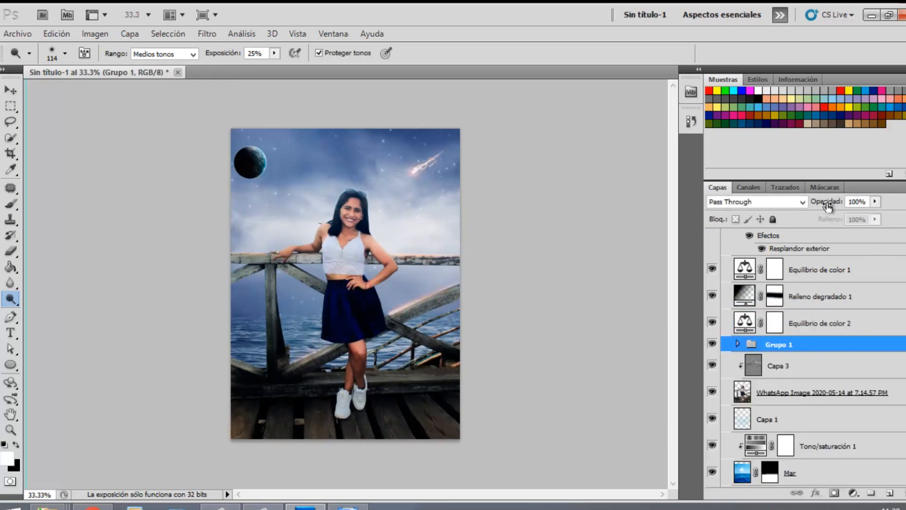
- Try Grupo 1 at 39% opacity with the Normal blending mode and undo these changes
{"action": "left_click_drag", "start_coordinate": [795, 207], "coordinate": [827, 202]}
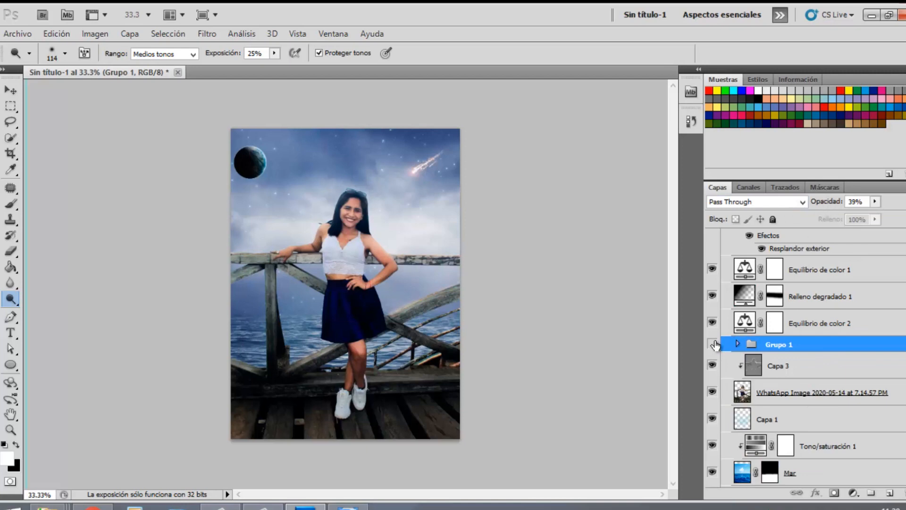
{"action": "left_click", "coordinate": [802, 201]}
{"action": "left_click", "coordinate": [769, 205]}
{"action": "left_click", "coordinate": [803, 203]}
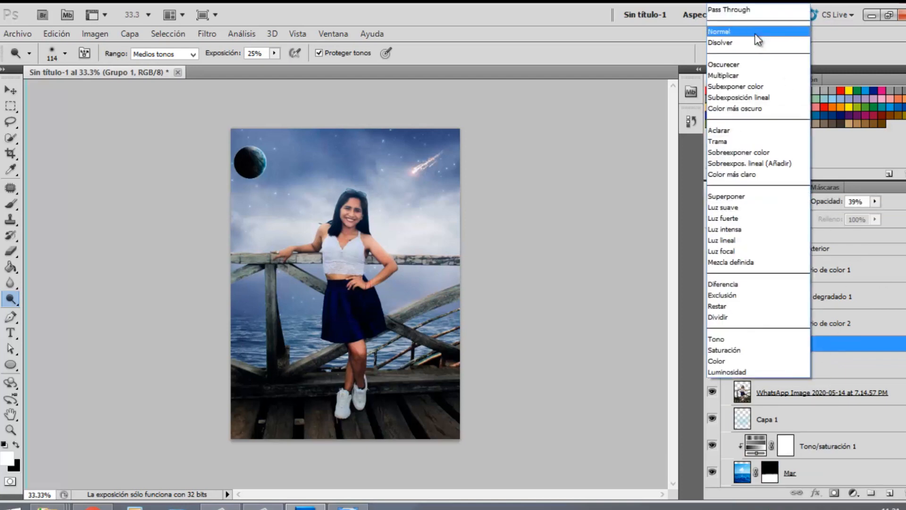
{"action": "left_click", "coordinate": [755, 34]}
{"action": "key", "text": "ctrl+alt+z"}
{"action": "key", "text": "ctrl+alt+z"}
{"action": "key", "text": "ctrl+alt+z"}
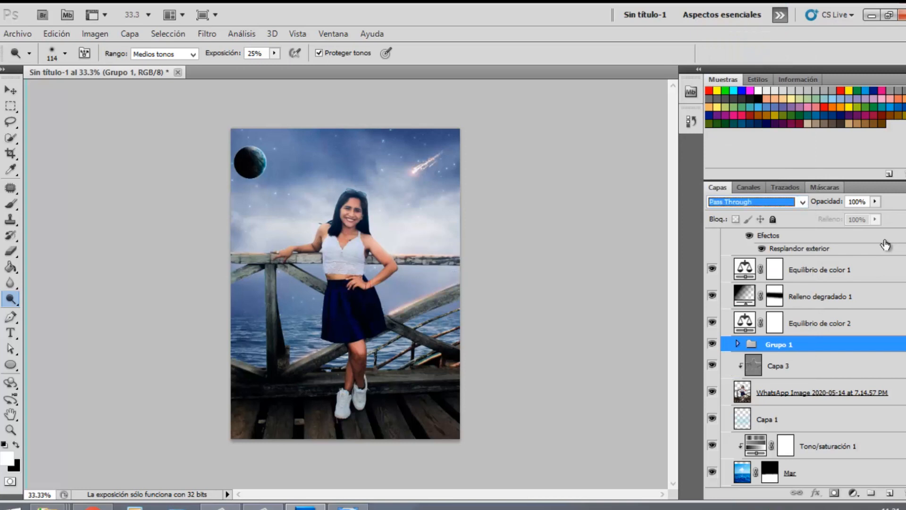
{"action": "key", "text": "ctrl+alt+z"}
{"action": "key", "text": "ctrl+alt+z"}
- Set the opacity of Grupo 1 to 32%
{"action": "left_click", "coordinate": [829, 393]}
{"action": "left_click", "coordinate": [812, 422]}
{"action": "left_click", "coordinate": [738, 344]}
{"action": "left_click_drag", "start_coordinate": [826, 204], "coordinate": [801, 204]}
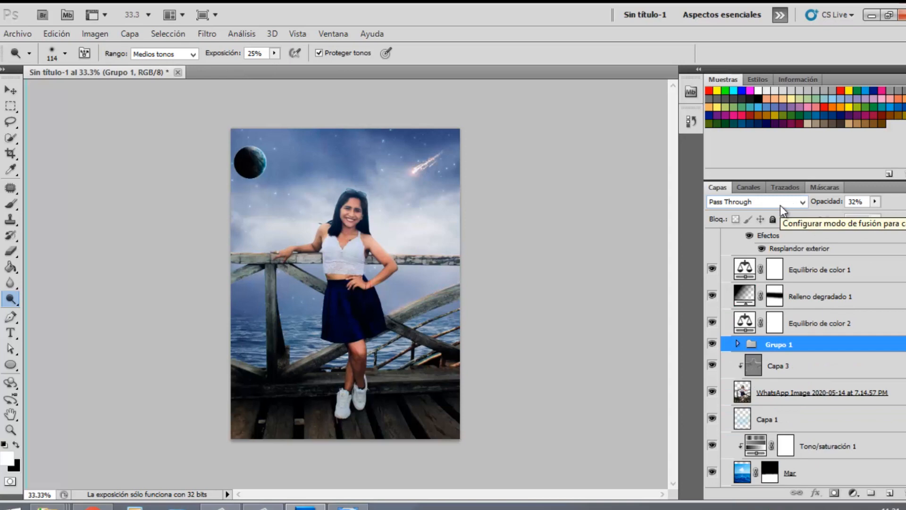
{"action": "key", "text": "ctrl+plus"}
{"action": "key", "text": "ctrl+minus"}
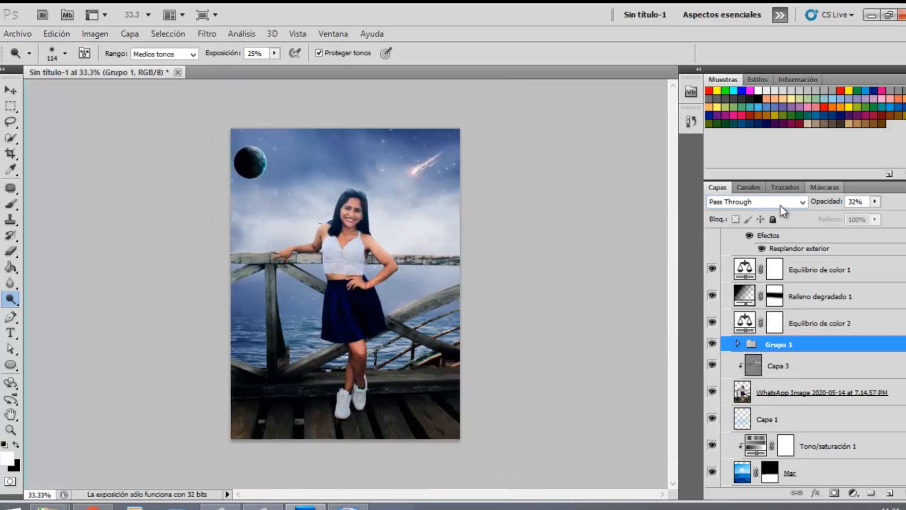
- Open the woman's photo in Liquify and freeze her resting arm, the adjoining railing and the diagonal brace beside her waist
{"action": "key", "text": "ctrl+plus"}
{"action": "key", "text": "ctrl+plus"}
{"action": "left_click", "coordinate": [767, 394]}
{"action": "left_click", "coordinate": [213, 37]}
{"action": "key", "text": "Escape"}
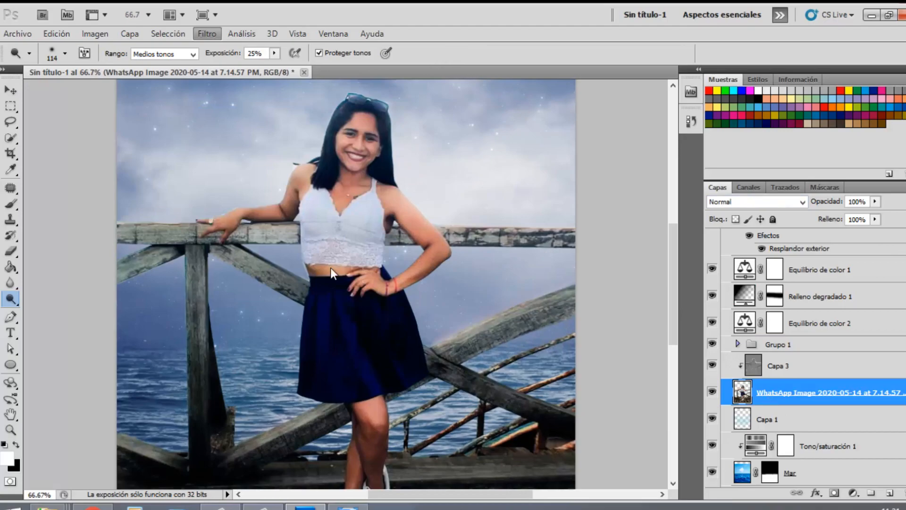
{"action": "key", "text": "shift+ctrl+x"}
{"action": "key", "text": "d"}
{"action": "left_click_drag", "start_coordinate": [812, 133], "coordinate": [791, 134]}
{"action": "key", "text": "ctrl+plus"}
{"action": "key", "text": "ctrl+plus"}
{"action": "left_click", "coordinate": [16, 166]}
{"action": "left_click", "coordinate": [853, 117]}
{"action": "left_click_drag", "start_coordinate": [792, 134], "coordinate": [790, 134]}
{"action": "mouse_move", "coordinate": [258, 246]}
{"action": "left_mouse_down"}
{"action": "mouse_move", "coordinate": [196, 257]}
{"action": "mouse_move", "coordinate": [271, 117]}
{"action": "mouse_move", "coordinate": [166, 76]}
{"action": "left_mouse_up"}
- Push the woman's waist inward with a 106 px Forward Warp brush and apply the Liquify changes
{"action": "left_click", "coordinate": [15, 37]}
{"action": "left_click_drag", "start_coordinate": [331, 190], "coordinate": [362, 203]}
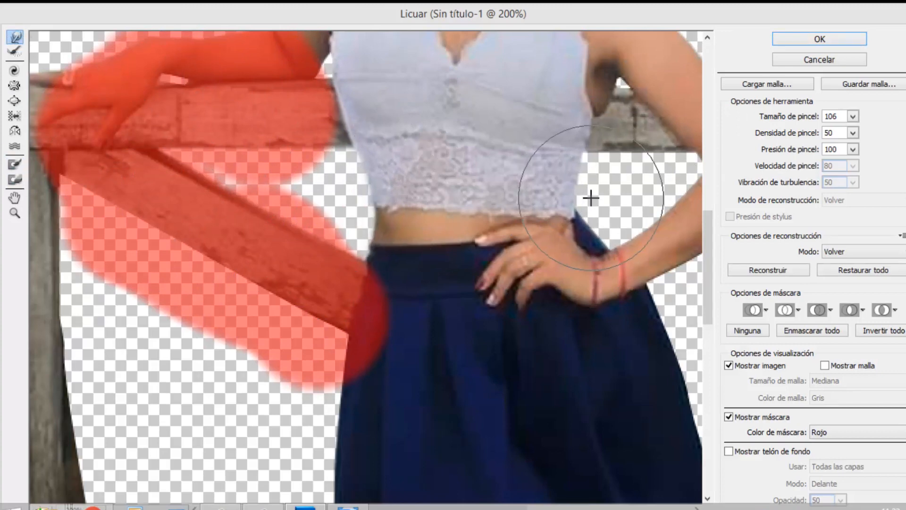
{"action": "scroll", "coordinate": [554, 198], "scroll_direction": "up", "scroll_amount": 2}
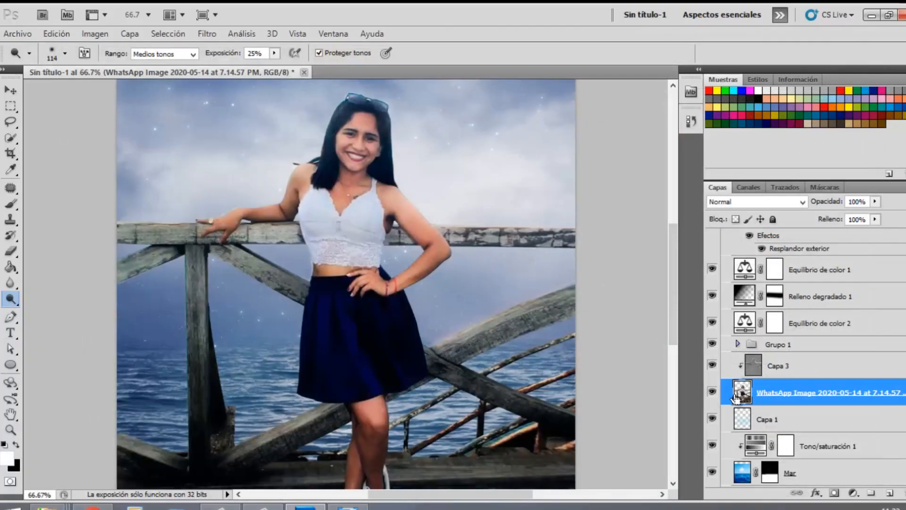
{"action": "key", "text": "ctrl+minus"}
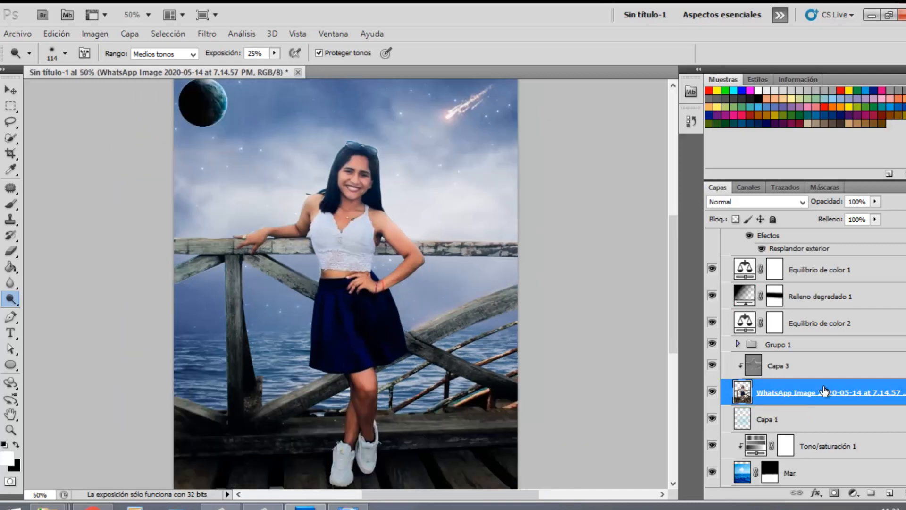
- Clone railing texture over the distorted area between the woman's top and her bent arm
{"action": "key", "text": "ctrl+plus"}
{"action": "key", "text": "ctrl+plus"}
{"action": "key", "text": "ctrl+plus"}
{"action": "key", "text": "ctrl+plus"}
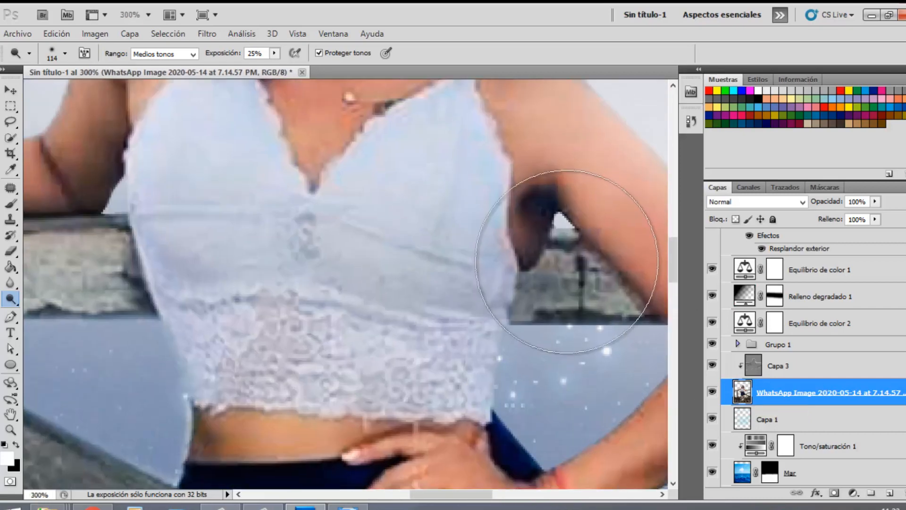
{"action": "right_click", "coordinate": [567, 261]}
{"action": "left_click_drag", "start_coordinate": [628, 291], "coordinate": [616, 292]}
{"action": "left_click", "coordinate": [10, 219]}
{"action": "right_click", "coordinate": [591, 289]}
{"action": "left_click_drag", "start_coordinate": [646, 319], "coordinate": [634, 319]}
{"action": "left_click", "coordinate": [552, 283], "text": "alt"}
{"action": "mouse_move", "coordinate": [576, 264]}
{"action": "left_mouse_down"}
{"action": "mouse_move", "coordinate": [580, 275]}
{"action": "mouse_move", "coordinate": [537, 270]}
{"action": "left_mouse_up"}
{"action": "right_click", "coordinate": [555, 262]}
{"action": "left_click_drag", "start_coordinate": [627, 328], "coordinate": [659, 329]}
{"action": "mouse_move", "coordinate": [557, 246]}
{"action": "left_mouse_down"}
{"action": "mouse_move", "coordinate": [580, 263]}
{"action": "mouse_move", "coordinate": [566, 265]}
{"action": "left_mouse_up"}
{"action": "right_click", "coordinate": [585, 276]}
{"action": "left_click_drag", "start_coordinate": [614, 302], "coordinate": [607, 302]}
{"action": "left_click_drag", "start_coordinate": [546, 253], "coordinate": [563, 225]}
{"action": "key", "text": "ctrl+minus"}
{"action": "key", "text": "ctrl+minus"}
{"action": "key", "text": "ctrl+minus"}
{"action": "key", "text": "ctrl+minus"}
{"action": "key", "text": "ctrl+minus"}
{"action": "key", "text": "ctrl+plus"}
- Try a white inner shadow on the woman's photo with 100% opacity, -100° angle, 42 px distance, 27% choke and 68 px size
{"action": "double_click", "coordinate": [863, 402]}
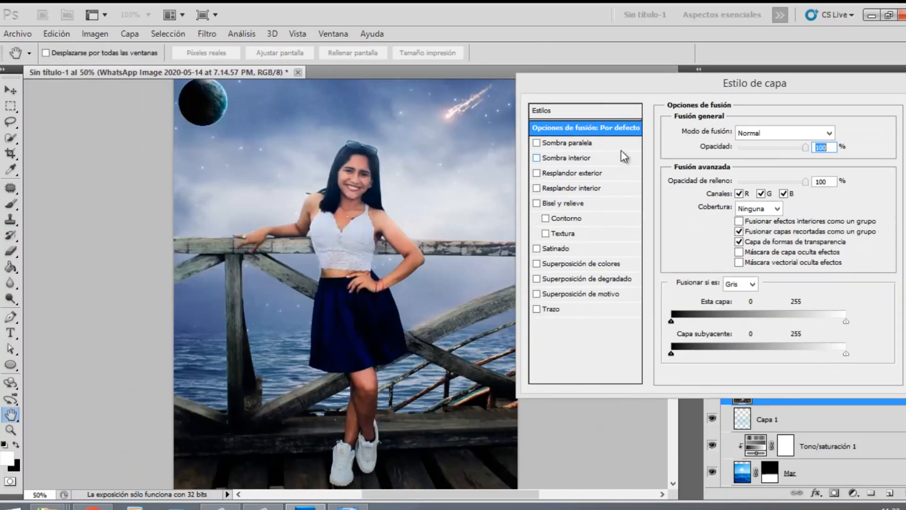
{"action": "left_click", "coordinate": [610, 157]}
{"action": "left_click", "coordinate": [838, 133]}
{"action": "left_click_drag", "start_coordinate": [558, 146], "coordinate": [434, 47]}
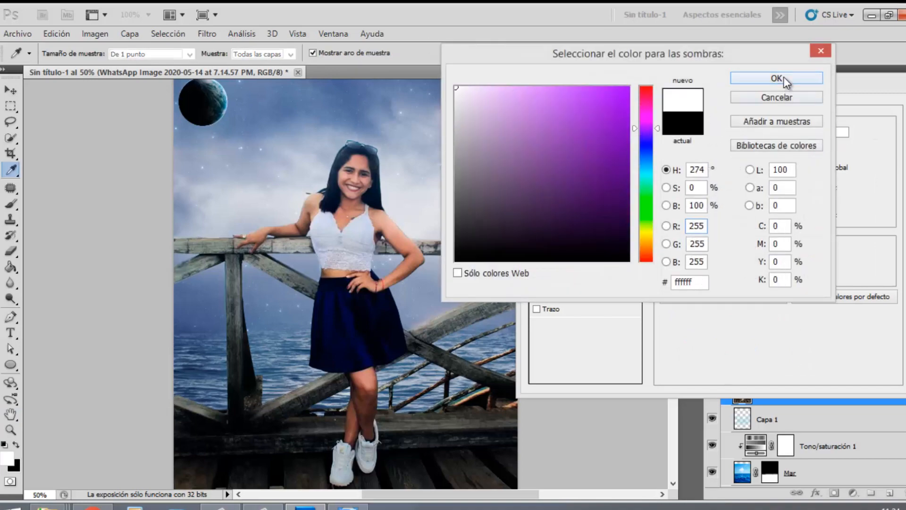
{"action": "left_click", "coordinate": [774, 76]}
{"action": "left_click_drag", "start_coordinate": [729, 189], "coordinate": [750, 215]}
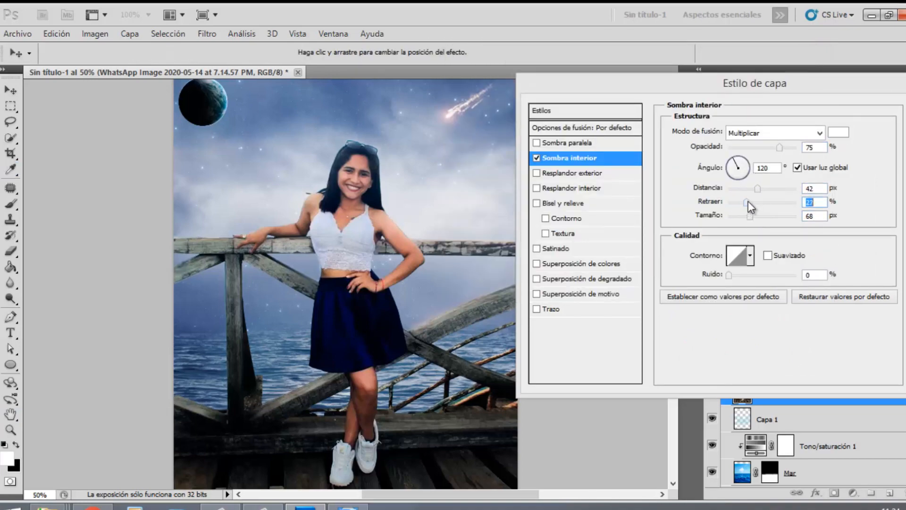
{"action": "left_click", "coordinate": [739, 172]}
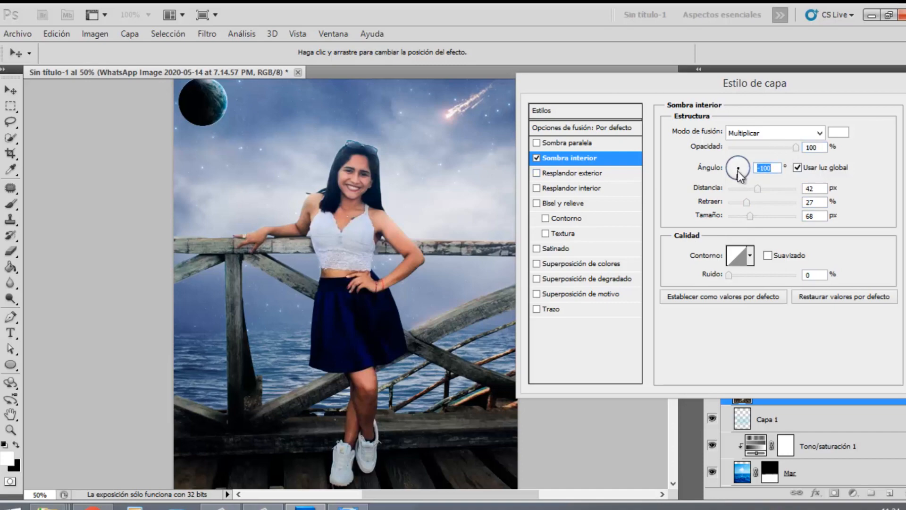
- Try a white outer glow on the woman's photo instead of the inner shadow, with 11% opacity, 3% spread and 5 px size
{"action": "left_click_drag", "start_coordinate": [736, 83], "coordinate": [673, 56]}
{"action": "left_click", "coordinate": [479, 149]}
{"action": "left_click", "coordinate": [507, 146]}
{"action": "left_click", "coordinate": [640, 150]}
{"action": "key", "text": "Return"}
{"action": "left_click_drag", "start_coordinate": [715, 121], "coordinate": [670, 125]}
{"action": "mouse_move", "coordinate": [665, 216]}
{"action": "left_mouse_down"}
{"action": "mouse_move", "coordinate": [692, 215]}
{"action": "mouse_move", "coordinate": [667, 210]}
{"action": "left_mouse_up"}
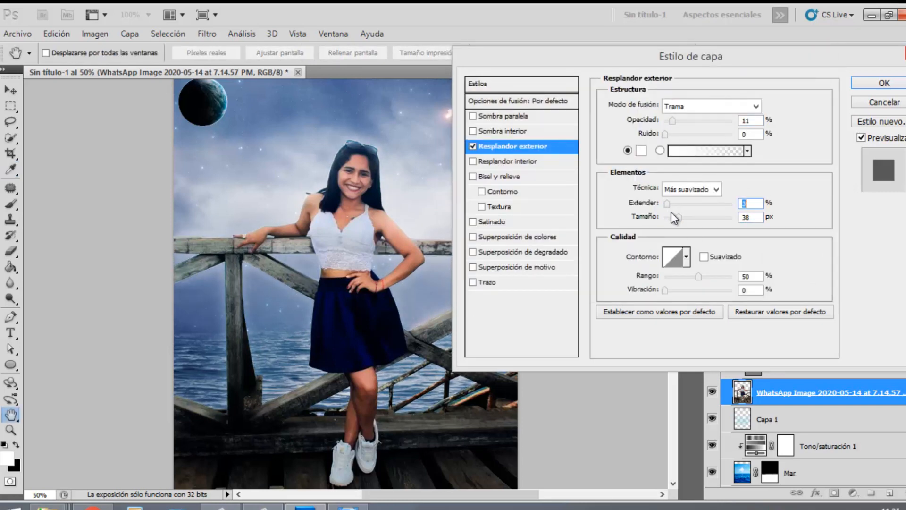
{"action": "left_click", "coordinate": [861, 137]}
{"action": "left_click", "coordinate": [861, 137]}
{"action": "left_click_drag", "start_coordinate": [678, 218], "coordinate": [648, 220]}
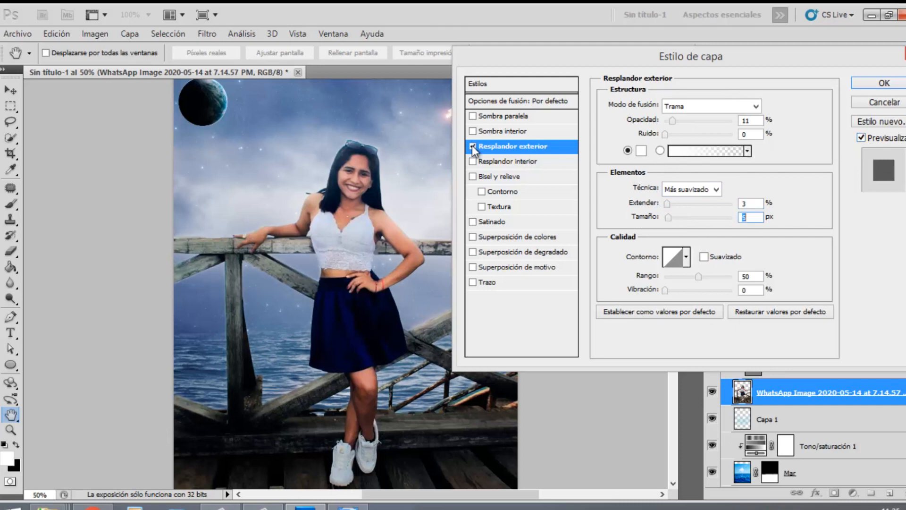
- Try a larger white drop shadow on the woman's photo and compare the result with the layer hidden and shown
{"action": "left_click", "coordinate": [546, 118]}
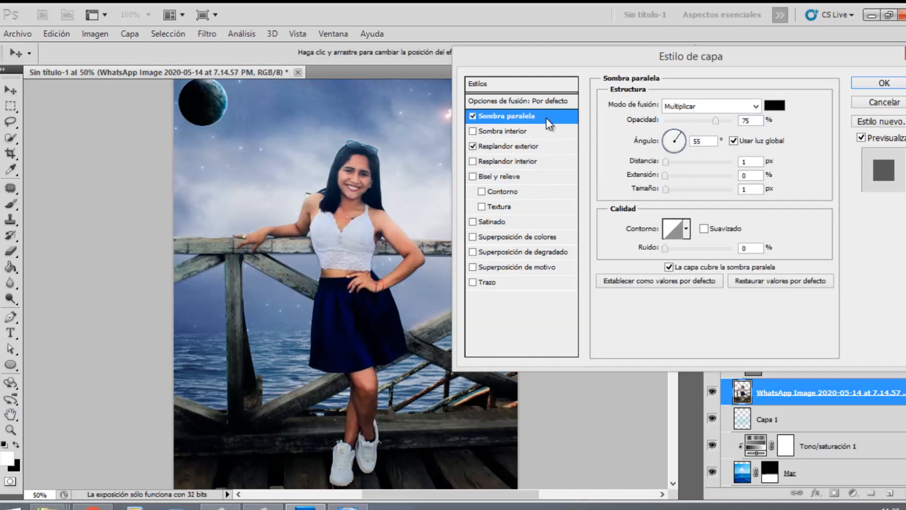
{"action": "left_click_drag", "start_coordinate": [665, 189], "coordinate": [704, 191]}
{"action": "left_click", "coordinate": [775, 106]}
{"action": "left_click", "coordinate": [456, 87]}
{"action": "left_click", "coordinate": [793, 77]}
{"action": "left_click", "coordinate": [883, 88]}
{"action": "left_click", "coordinate": [712, 392]}
{"action": "left_click", "coordinate": [712, 391]}
{"action": "key", "text": "ctrl+minus"}
{"action": "key", "text": "ctrl+plus"}
{"action": "key", "text": "ctrl+minus"}
{"action": "left_click", "coordinate": [824, 296]}
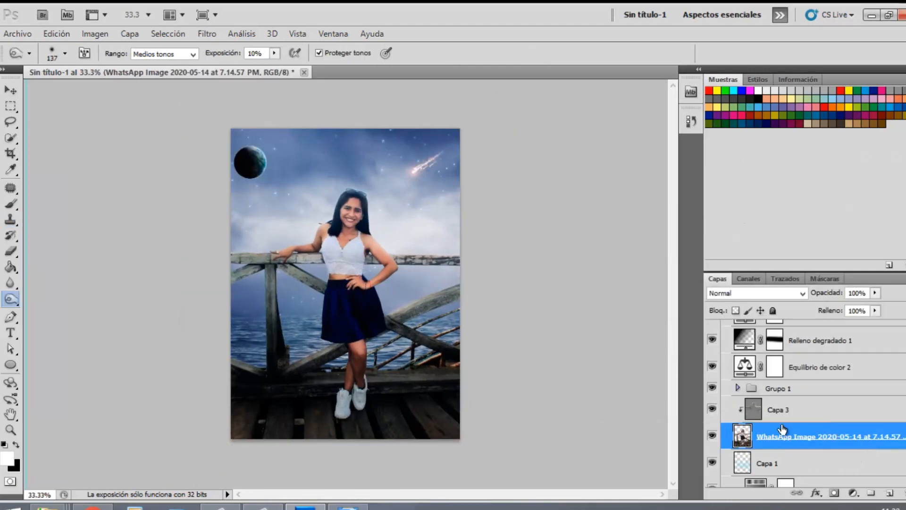
{"action": "left_click", "coordinate": [780, 410]}
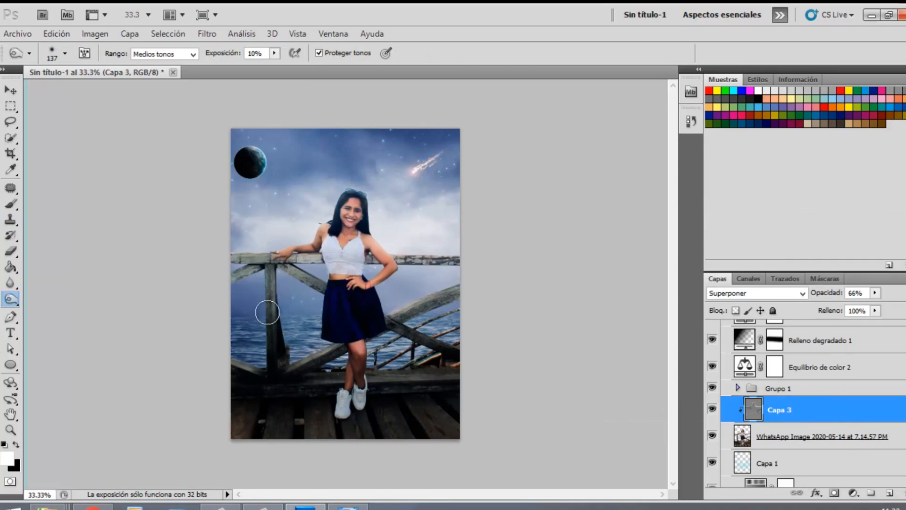
{"action": "key", "text": "ctrl+alt+0"}
{"action": "key", "text": "bracketleft"}
{"action": "key", "text": "bracketleft"}
{"action": "key", "text": "bracketleft"}
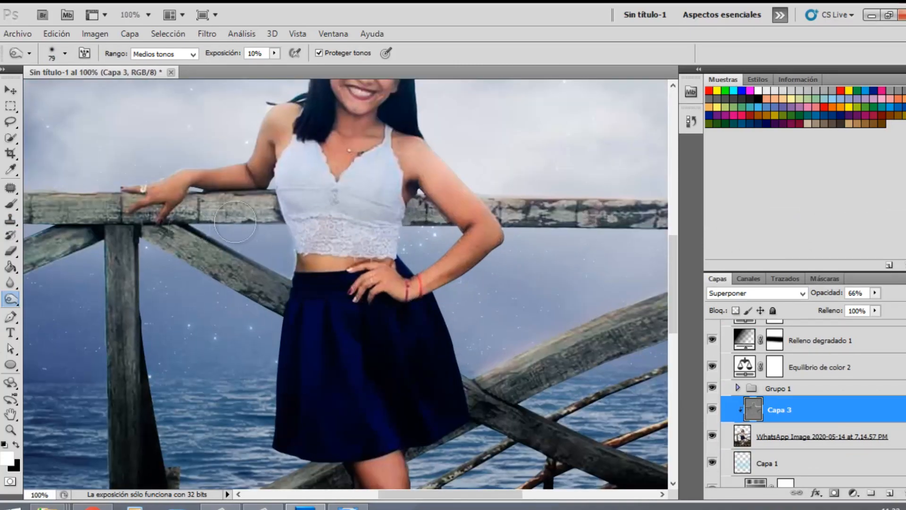
{"action": "scroll", "coordinate": [660, 401], "scroll_direction": "down", "scroll_amount": 3}
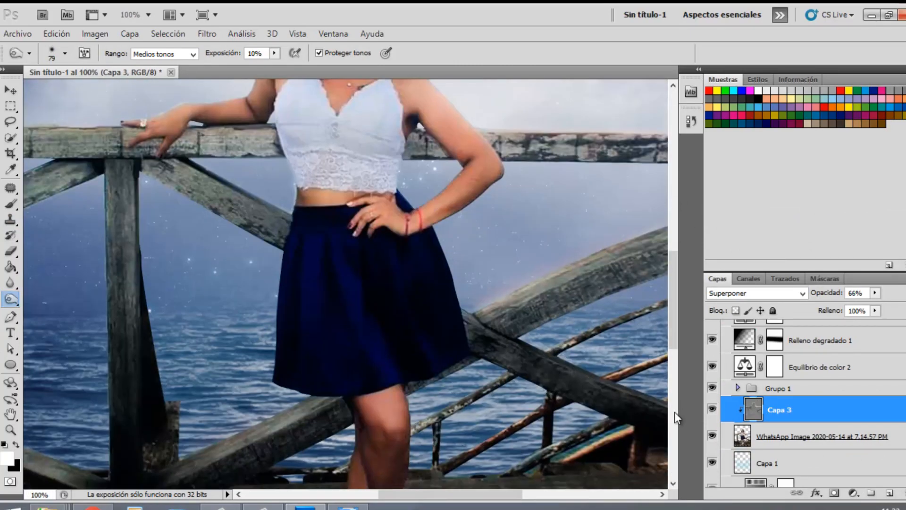
- Trace the dark leftover area beside the left vertical post with the Pen tool and remove it from the woman's photo
{"action": "key", "text": "ctrl+0"}
{"action": "left_click", "coordinate": [802, 437]}
{"action": "key", "text": "p"}
{"action": "key", "text": "ctrl+plus"}
{"action": "key", "text": "ctrl+plus"}
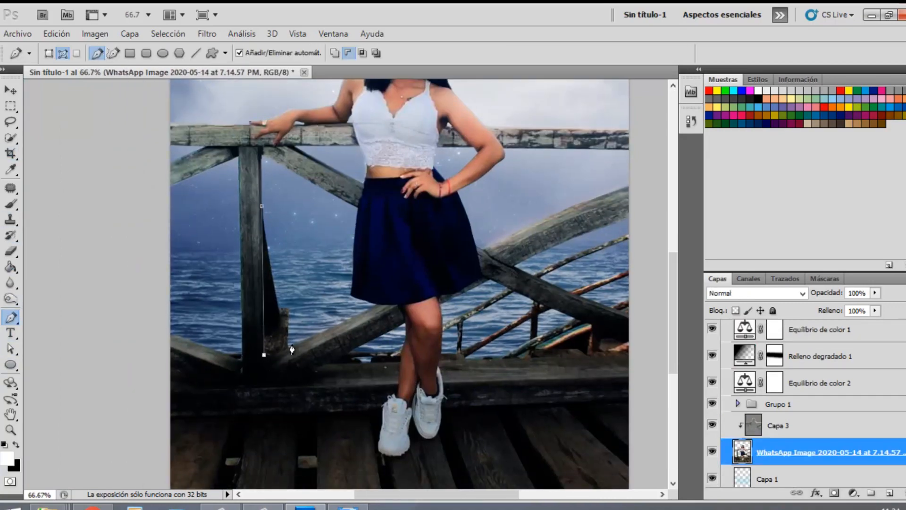
{"action": "key", "text": "ctrl+Return"}
{"action": "key", "text": "m"}
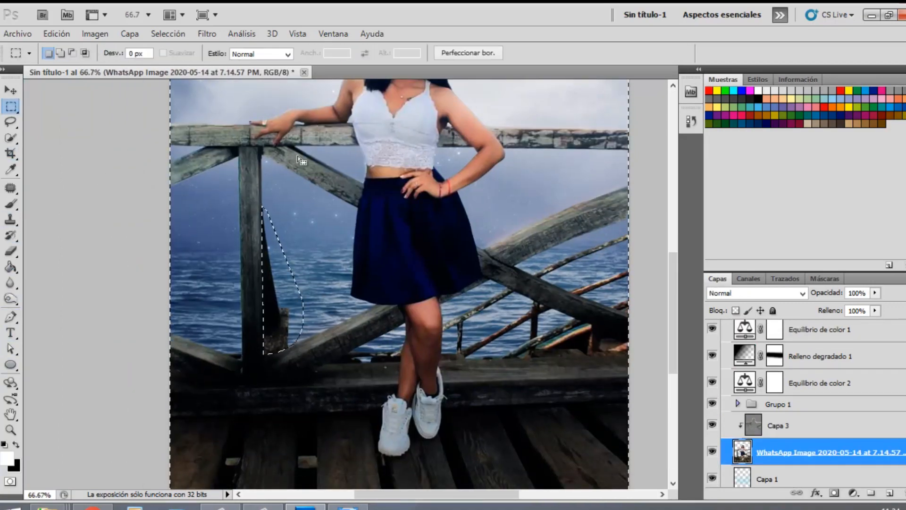
{"action": "key", "text": "ctrl+0"}
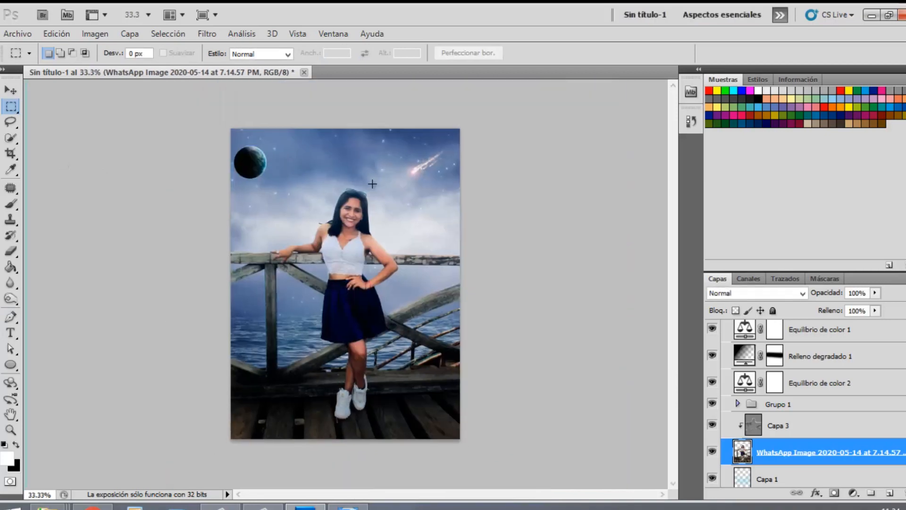
- Start a Curves adjustment on the woman's photo, slightly darkening the overall midtones and adjusting the end point of the red channel
{"action": "left_click", "coordinate": [94, 34]}
{"action": "mouse_move", "coordinate": [141, 68]}
{"action": "left_click", "coordinate": [358, 95]}
{"action": "left_click_drag", "start_coordinate": [661, 201], "coordinate": [660, 207]}
{"action": "left_click", "coordinate": [610, 114]}
{"action": "left_click", "coordinate": [556, 138]}
{"action": "mouse_move", "coordinate": [733, 128]}
{"action": "left_mouse_down"}
{"action": "mouse_move", "coordinate": [733, 137]}
{"action": "mouse_move", "coordinate": [725, 129]}
{"action": "left_mouse_up"}
- Adjust the blue and green curves, raising green's black output to 10 and lowering its white output, and compare the preview
{"action": "left_click", "coordinate": [610, 114]}
{"action": "left_click", "coordinate": [557, 160]}
{"action": "left_click_drag", "start_coordinate": [562, 298], "coordinate": [562, 290]}
{"action": "left_click_drag", "start_coordinate": [725, 128], "coordinate": [733, 135]}
{"action": "left_click", "coordinate": [610, 114]}
{"action": "left_click", "coordinate": [566, 150]}
{"action": "mouse_move", "coordinate": [562, 299]}
{"action": "left_mouse_down"}
{"action": "mouse_move", "coordinate": [562, 284]}
{"action": "mouse_move", "coordinate": [562, 293]}
{"action": "left_mouse_up"}
{"action": "left_click", "coordinate": [823, 202]}
{"action": "left_click", "coordinate": [823, 201]}
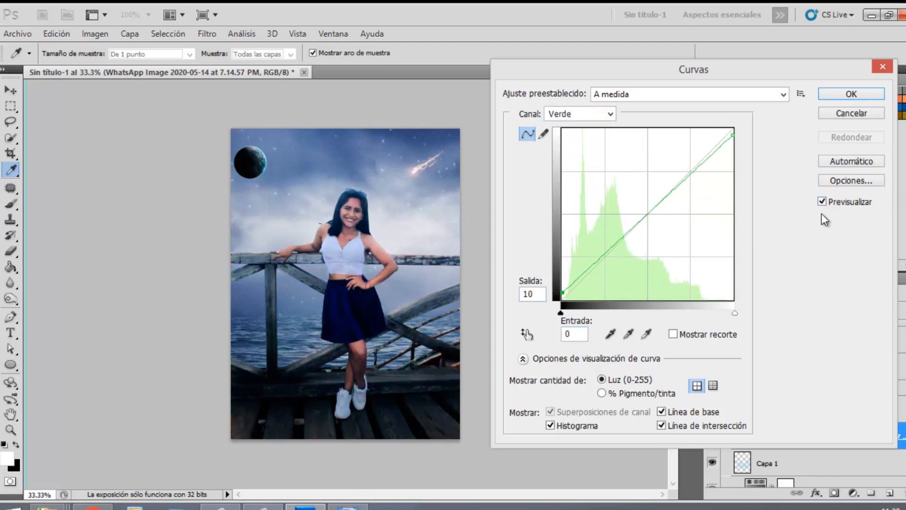
- Set the blue curve's black output to 9 with its white point pulled inward, compare the preview and apply the Curves adjustment
{"action": "left_click", "coordinate": [610, 114]}
{"action": "left_click", "coordinate": [574, 160]}
{"action": "left_click", "coordinate": [725, 129]}
{"action": "left_click_drag", "start_coordinate": [562, 289], "coordinate": [561, 291]}
{"action": "left_click", "coordinate": [823, 201]}
{"action": "left_click", "coordinate": [822, 200]}
{"action": "left_click", "coordinate": [822, 201]}
{"action": "left_click", "coordinate": [823, 200]}
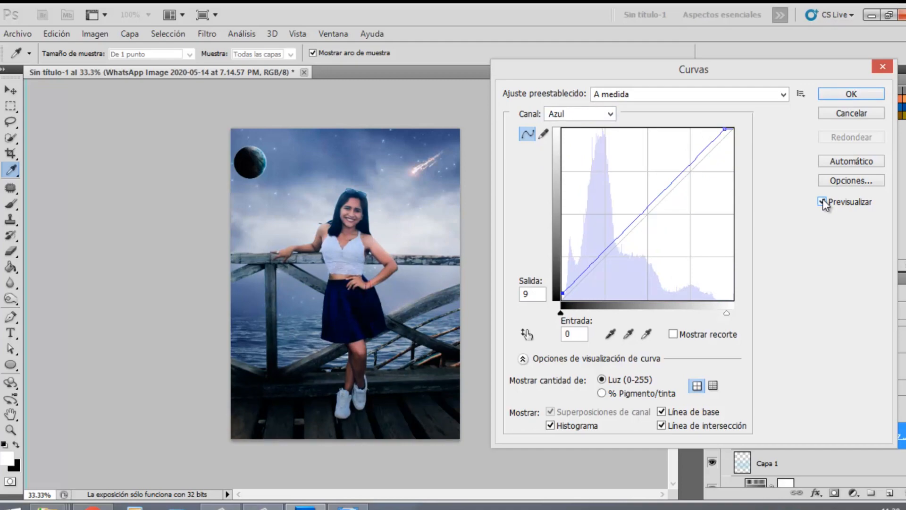
{"action": "key", "text": "Return"}
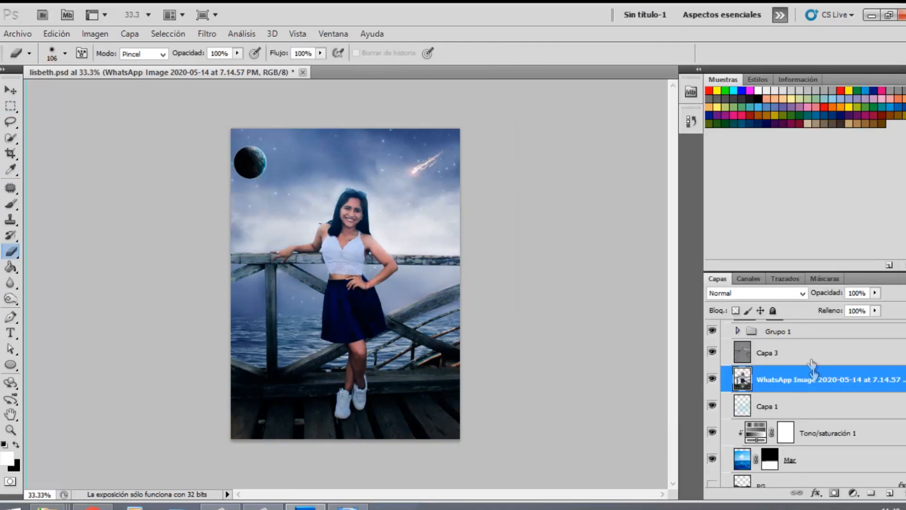
- Place the Capa 2 image from the Recursos tutorial folder above the woman's photo, stretch it over the canvas and blend it with Trama
{"action": "left_click", "coordinate": [872, 16]}
{"action": "left_click_drag", "start_coordinate": [446, 173], "coordinate": [382, 265]}
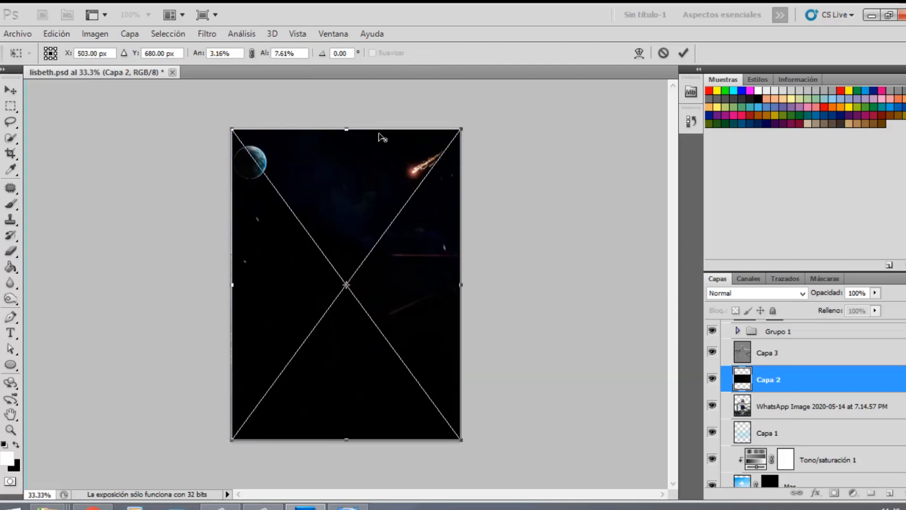
{"action": "key", "text": "Return"}
{"action": "key", "text": "e"}
{"action": "left_click", "coordinate": [802, 293]}
{"action": "left_click", "coordinate": [718, 120]}
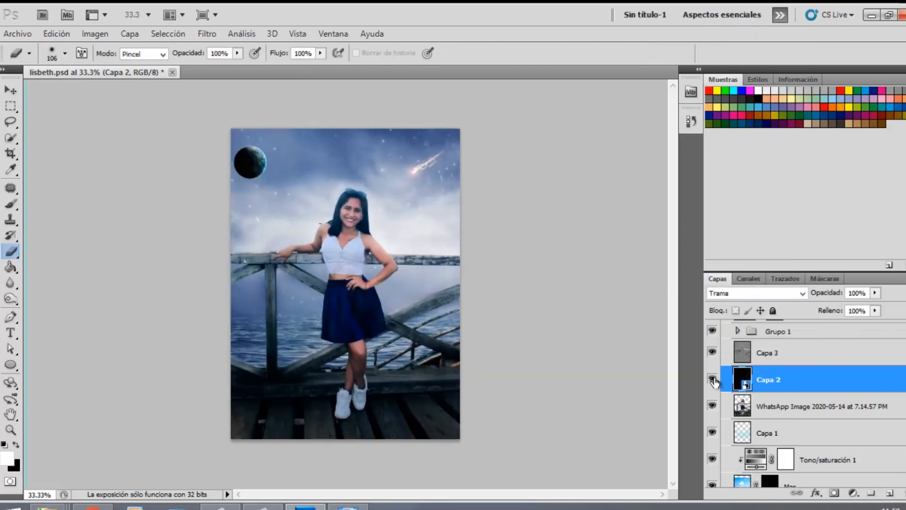
- Rasterize the Capa 2 layer and erase its particles over the woman with a 145 px eraser
{"action": "right_click", "coordinate": [785, 379]}
{"action": "left_click", "coordinate": [661, 289]}
{"action": "right_click", "coordinate": [357, 316]}
{"action": "left_click", "coordinate": [376, 368]}
{"action": "left_click_drag", "start_coordinate": [389, 345], "coordinate": [396, 345]}
{"action": "left_click", "coordinate": [345, 310]}
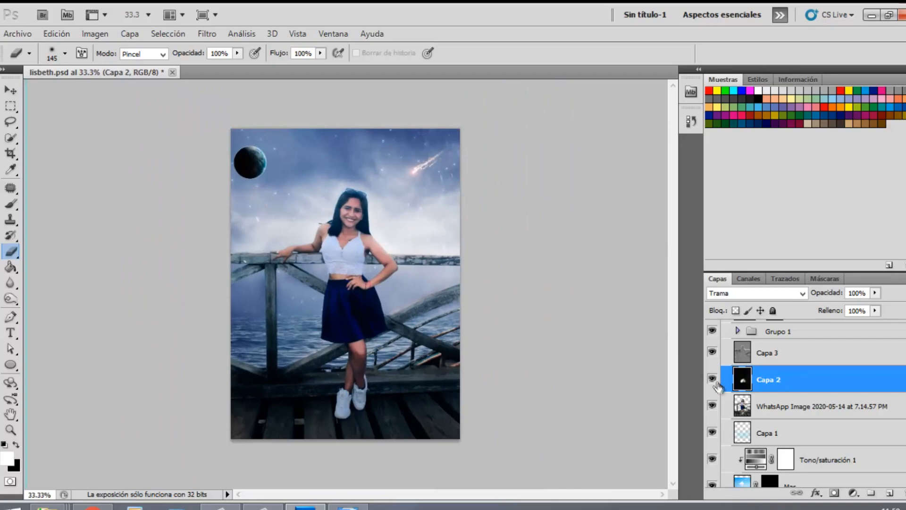
- Place the Capa 4 image over the whole canvas, set it to Trama blending and compare it hidden and shown
{"action": "left_click", "coordinate": [871, 15]}
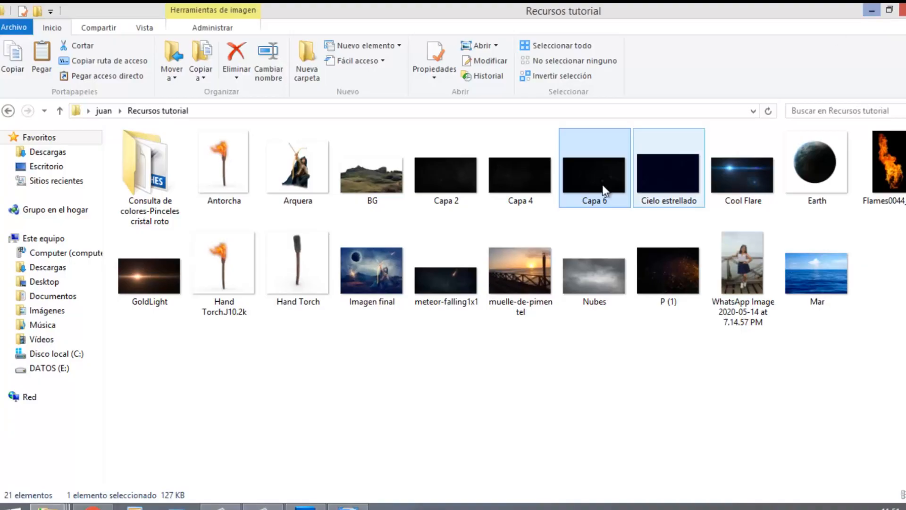
{"action": "left_click_drag", "start_coordinate": [512, 193], "coordinate": [354, 286]}
{"action": "left_click_drag", "start_coordinate": [346, 220], "coordinate": [340, 132]}
{"action": "key", "text": "Return"}
{"action": "left_click", "coordinate": [756, 293]}
{"action": "left_click", "coordinate": [758, 116]}
{"action": "left_click", "coordinate": [711, 381]}
{"action": "left_click", "coordinate": [711, 380]}
- Place the Capa 6 image over the composition, then transform and enlarge it beyond the canvas edges
{"action": "left_click", "coordinate": [871, 16]}
{"action": "left_click_drag", "start_coordinate": [592, 182], "coordinate": [357, 285]}
{"action": "left_click_drag", "start_coordinate": [348, 220], "coordinate": [367, 128]}
{"action": "key", "text": "Return"}
{"action": "key", "text": "ctrl+t"}
{"action": "right_click", "coordinate": [360, 243]}
{"action": "left_click", "coordinate": [406, 432]}
{"action": "left_click_drag", "start_coordinate": [460, 128], "coordinate": [563, 88]}
{"action": "left_click_drag", "start_coordinate": [434, 227], "coordinate": [467, 227]}
{"action": "key", "text": "Return"}
- Apply a 39.2 px Gaussian blur to the Capa 6 layer and set its blending mode to Trama
{"action": "left_click", "coordinate": [207, 34]}
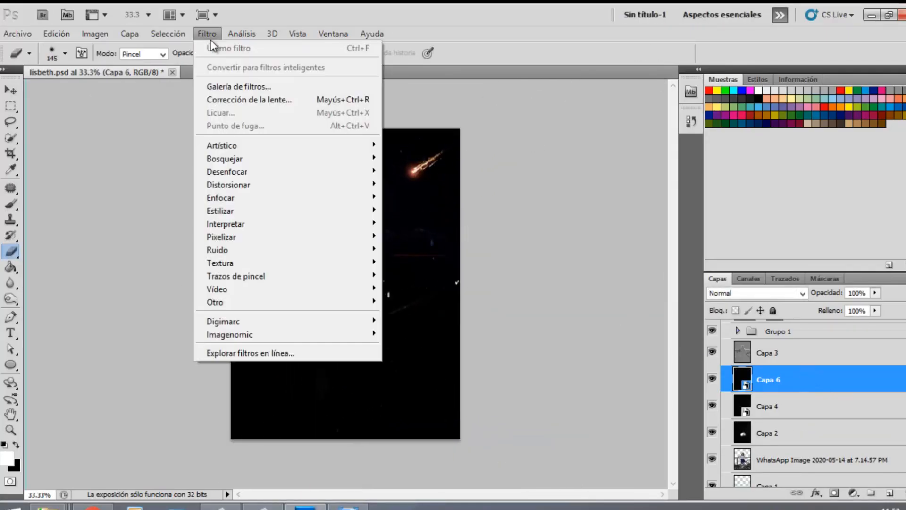
{"action": "left_click", "coordinate": [425, 264]}
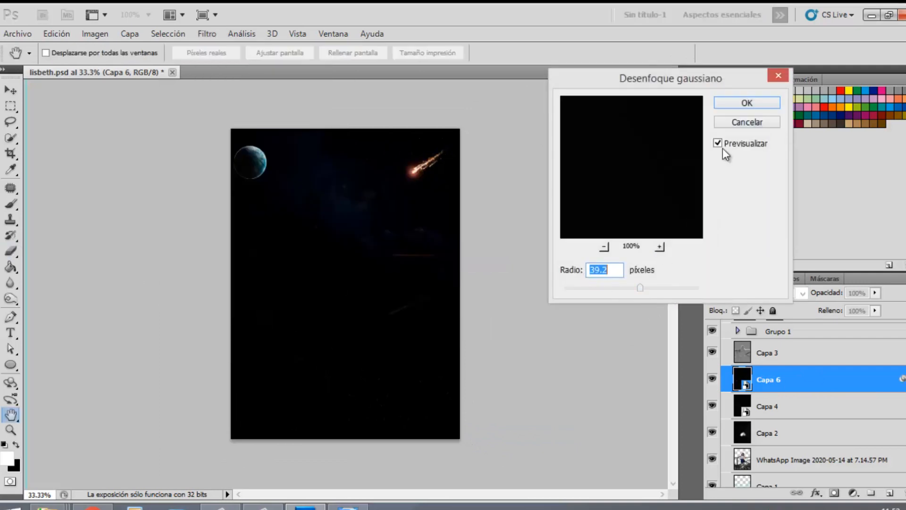
{"action": "left_click", "coordinate": [747, 103]}
{"action": "left_click", "coordinate": [804, 293]}
{"action": "left_click", "coordinate": [736, 119]}
{"action": "left_click", "coordinate": [714, 378]}
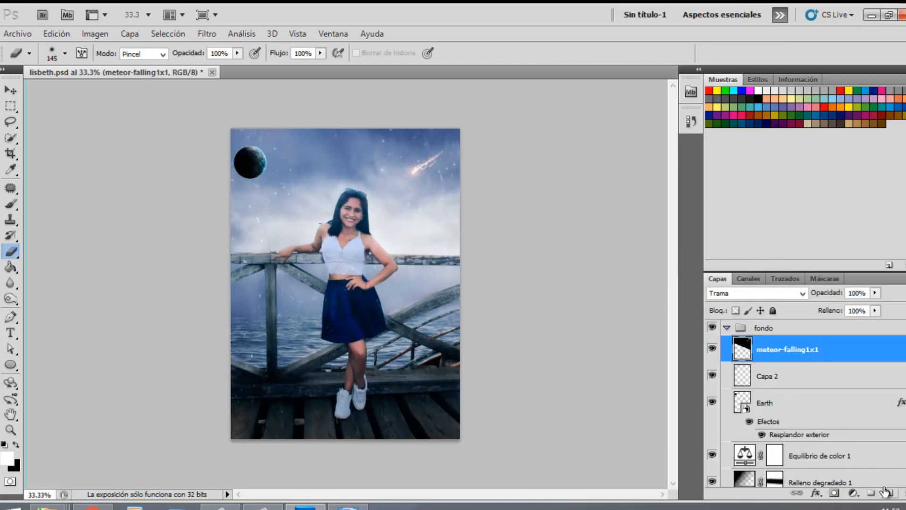
- Add a Hue/Saturation adjustment layer above the meteor layer and slightly adjust its color settings
{"action": "left_click", "coordinate": [852, 492]}
{"action": "left_click", "coordinate": [765, 342]}
{"action": "mouse_move", "coordinate": [704, 195]}
{"action": "left_mouse_down"}
{"action": "mouse_move", "coordinate": [712, 196]}
{"action": "mouse_move", "coordinate": [689, 196]}
{"action": "mouse_move", "coordinate": [737, 202]}
{"action": "mouse_move", "coordinate": [700, 213]}
{"action": "left_mouse_up"}
{"action": "left_click", "coordinate": [699, 163]}
{"action": "left_click", "coordinate": [684, 232]}
{"action": "left_click", "coordinate": [778, 111]}
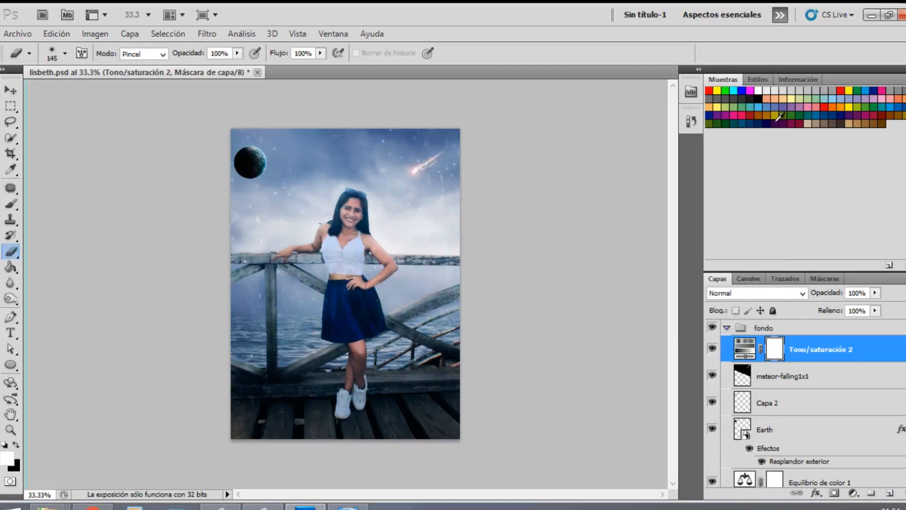
- Add a Color Balance layer at the top of the fondo group, shift it toward blue and set its opacity to 69%
{"action": "left_click", "coordinate": [853, 492]}
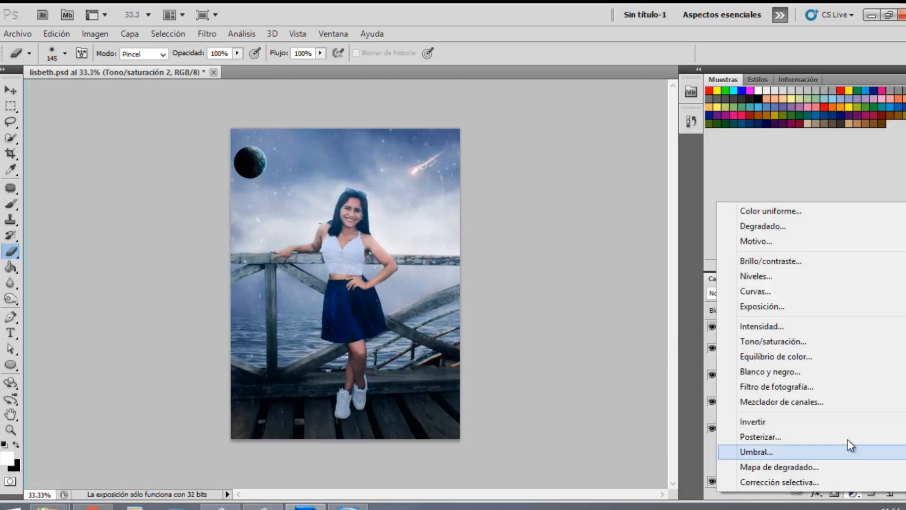
{"action": "left_click", "coordinate": [823, 363]}
{"action": "left_click_drag", "start_coordinate": [687, 285], "coordinate": [705, 285]}
{"action": "left_click_drag", "start_coordinate": [689, 227], "coordinate": [692, 228]}
{"action": "left_click_drag", "start_coordinate": [704, 285], "coordinate": [706, 283]}
{"action": "left_click", "coordinate": [778, 111]}
{"action": "left_click", "coordinate": [712, 348]}
{"action": "left_click", "coordinate": [712, 348]}
{"action": "left_click_drag", "start_coordinate": [821, 299], "coordinate": [830, 296]}
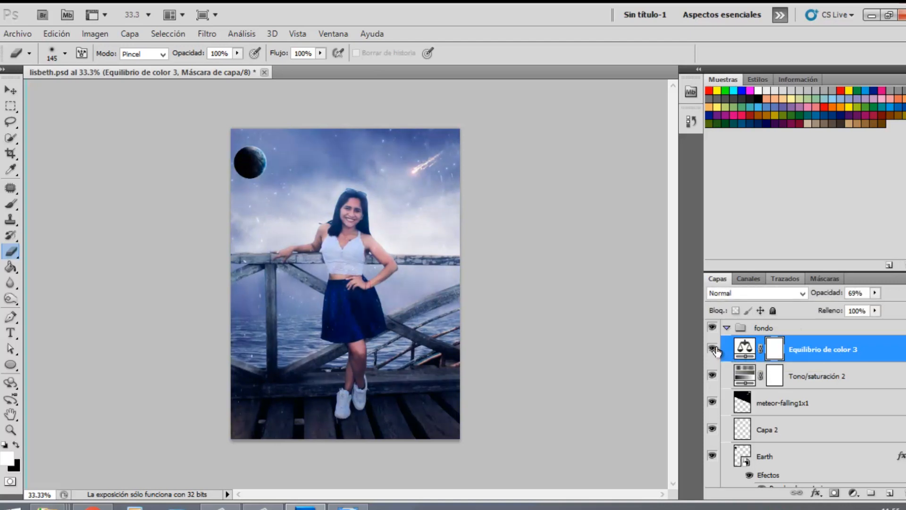
- Review the layers inside the fondo group and collapse the group
{"action": "scroll", "coordinate": [779, 415], "scroll_direction": "down", "scroll_amount": 10}
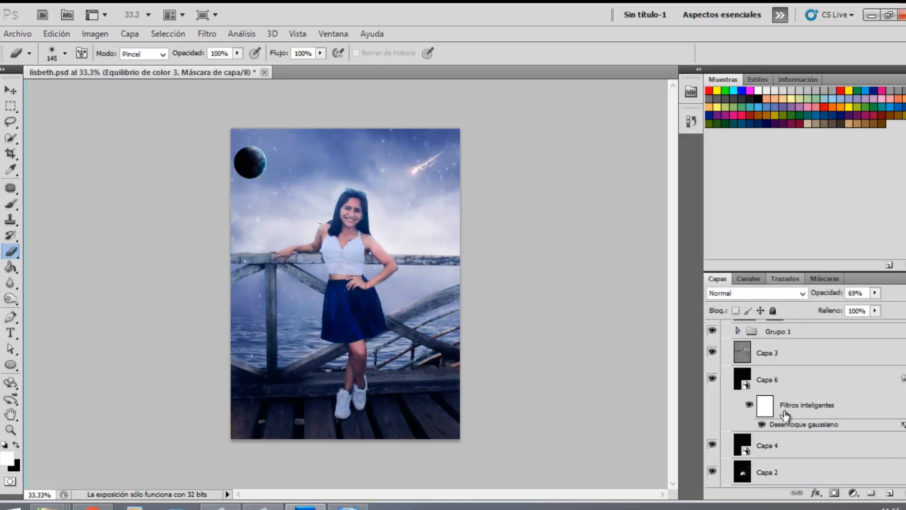
{"action": "left_click", "coordinate": [712, 410]}
{"action": "scroll", "coordinate": [712, 411], "scroll_direction": "up", "scroll_amount": 5}
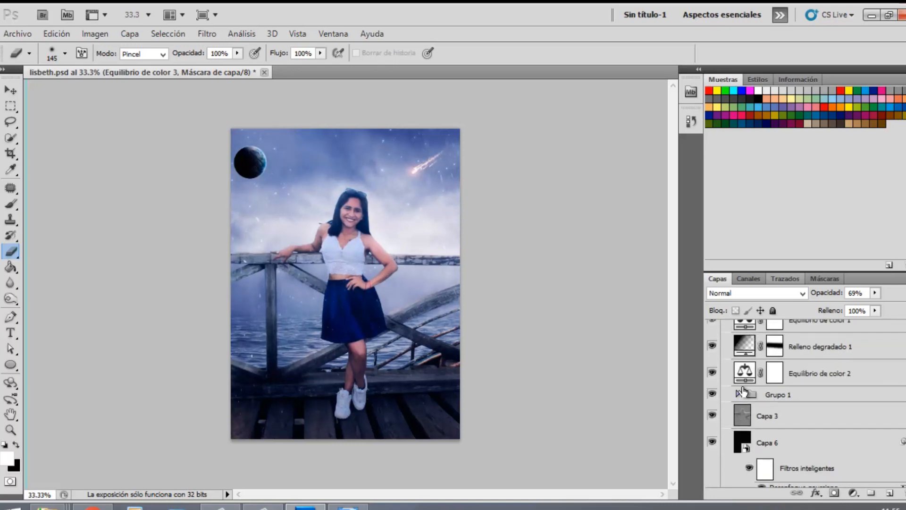
{"action": "scroll", "coordinate": [784, 358], "scroll_direction": "up", "scroll_amount": 6}
{"action": "scroll", "coordinate": [764, 422], "scroll_direction": "down", "scroll_amount": 2}
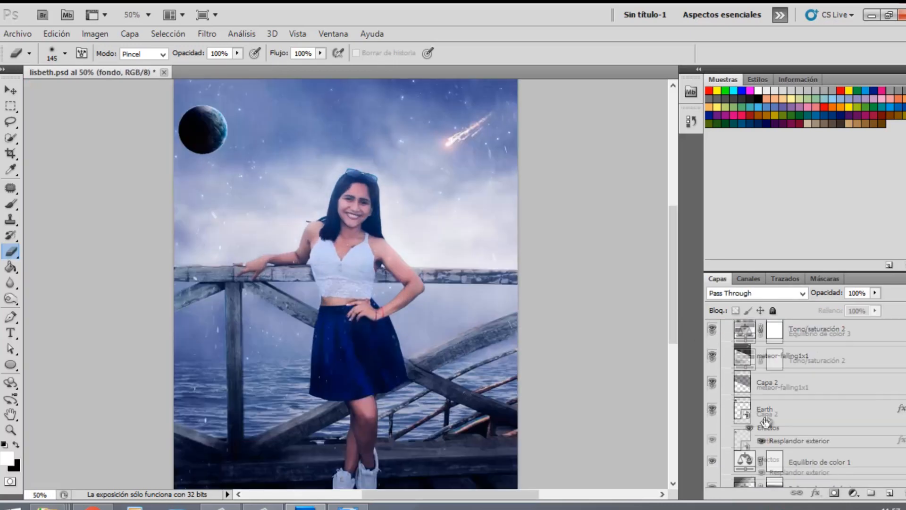
{"action": "scroll", "coordinate": [758, 374], "scroll_direction": "up", "scroll_amount": 2}
{"action": "left_click", "coordinate": [726, 327]}
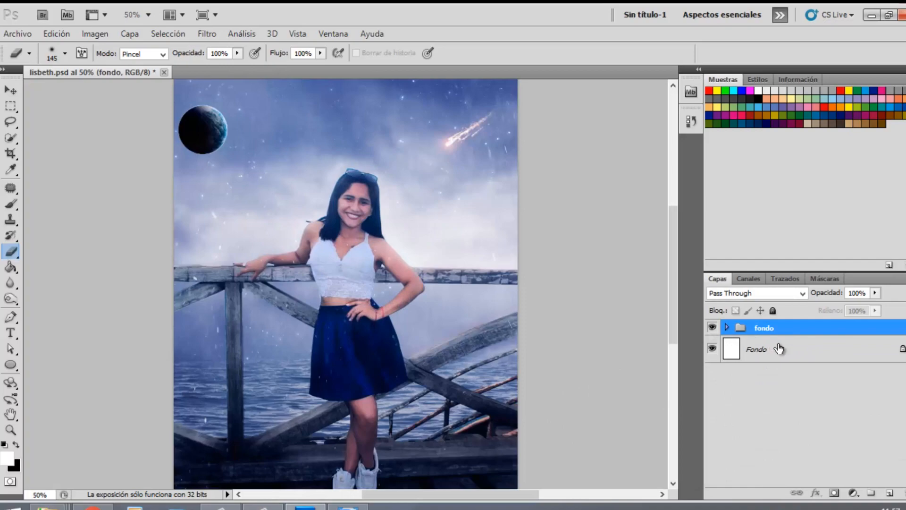